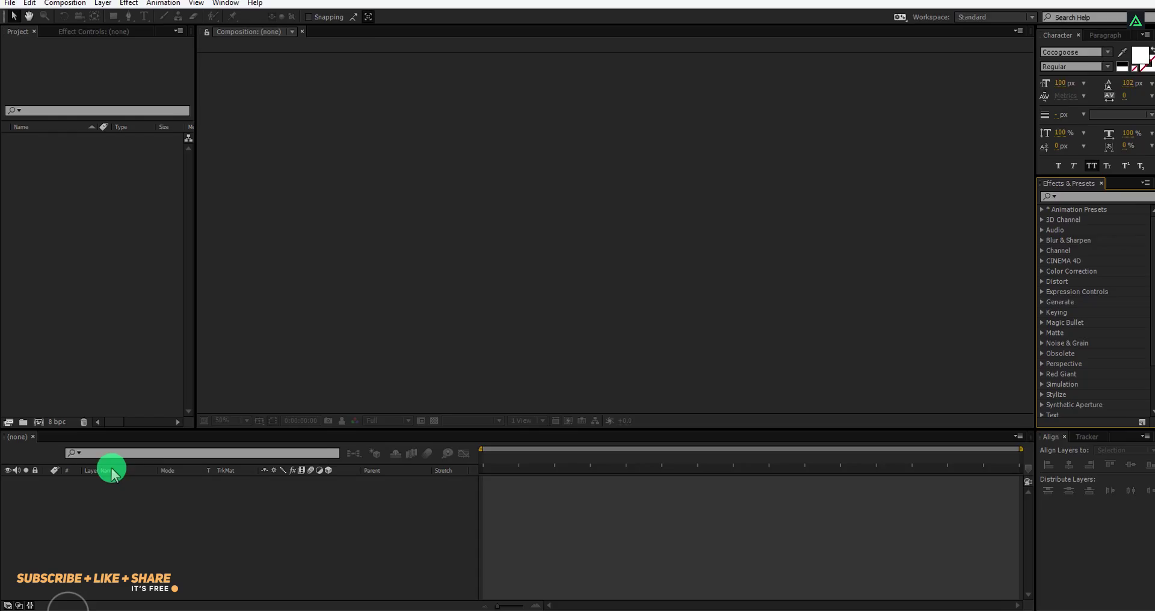
- Create the 1920×1080, 24 fps, 10 s comp Emergency_Text_Intro with a centred INFINITY text layer
left_click(57, 330)
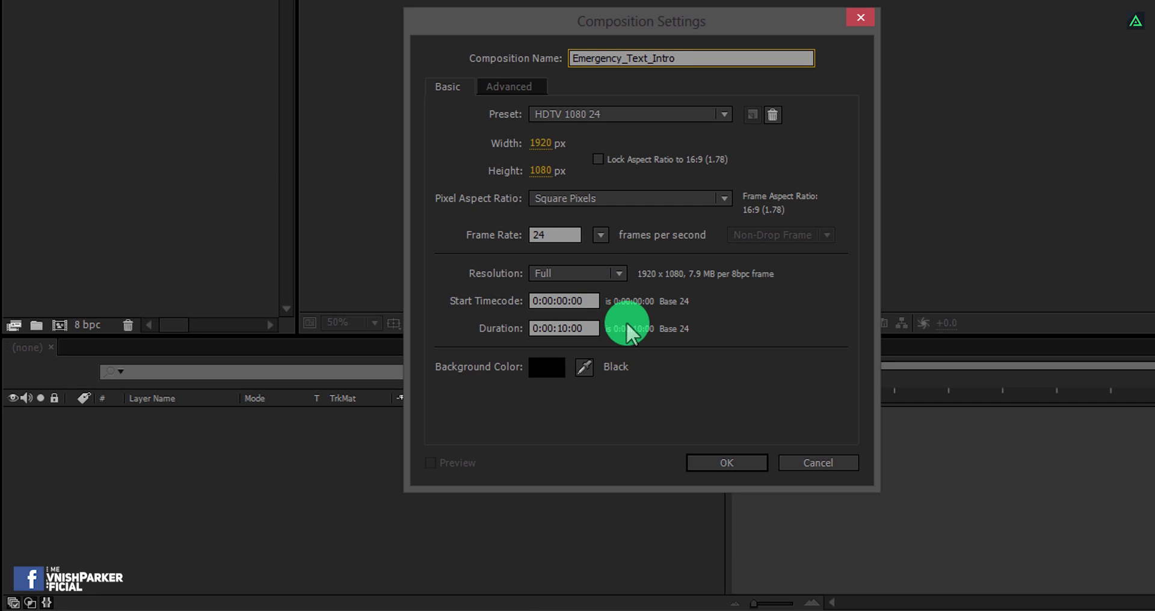
left_click(695, 466)
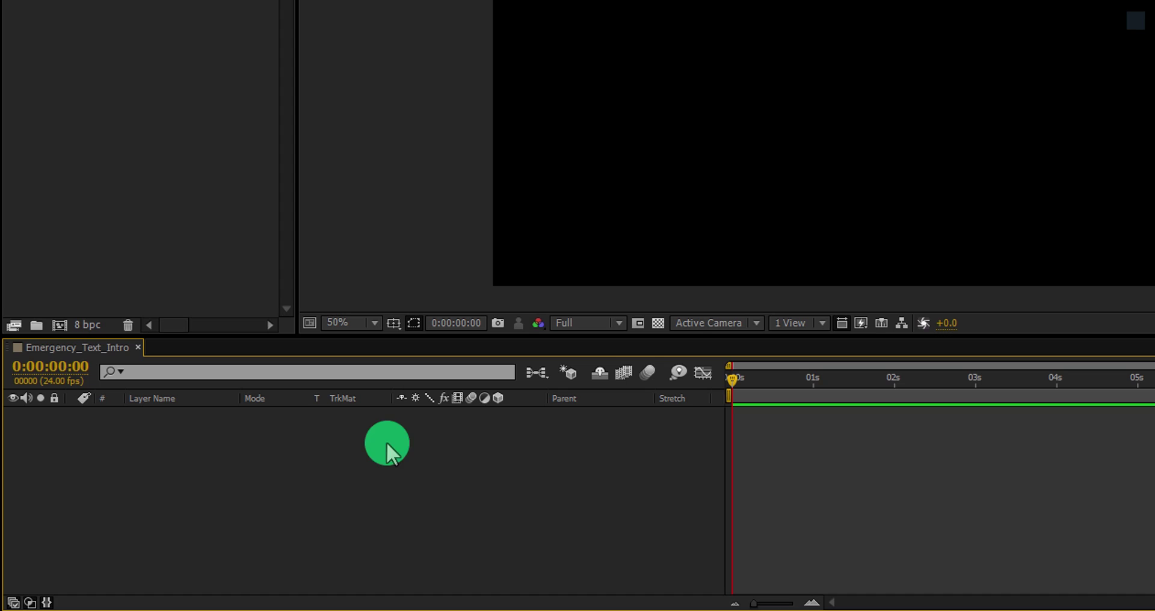
right_click(250, 446)
mouse_move(444, 258)
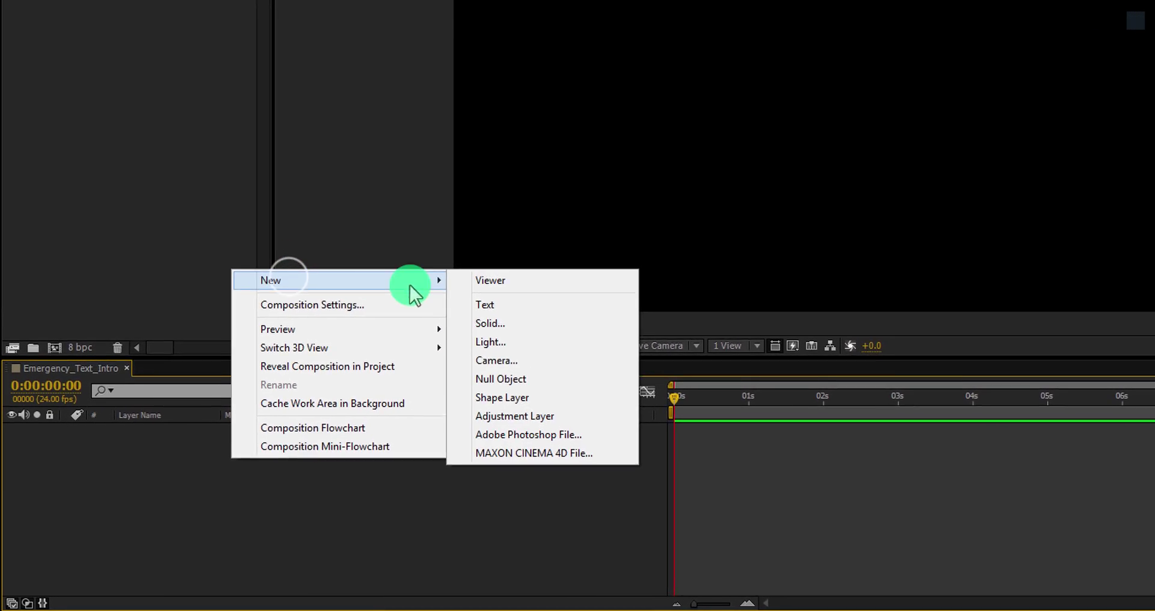
left_click(466, 306)
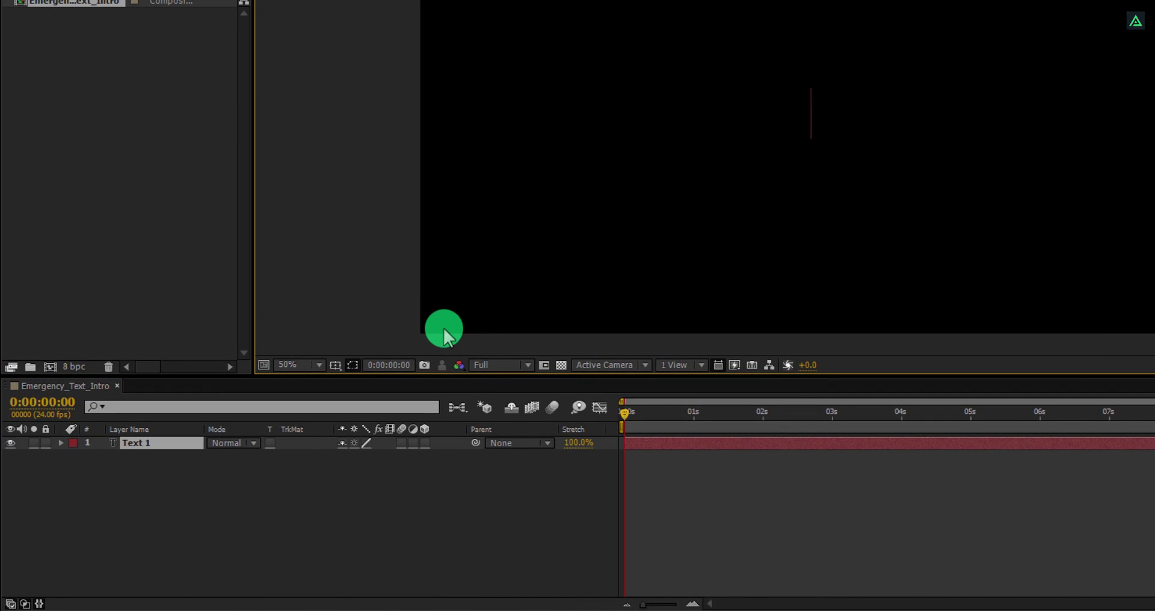
type("INFINITY")
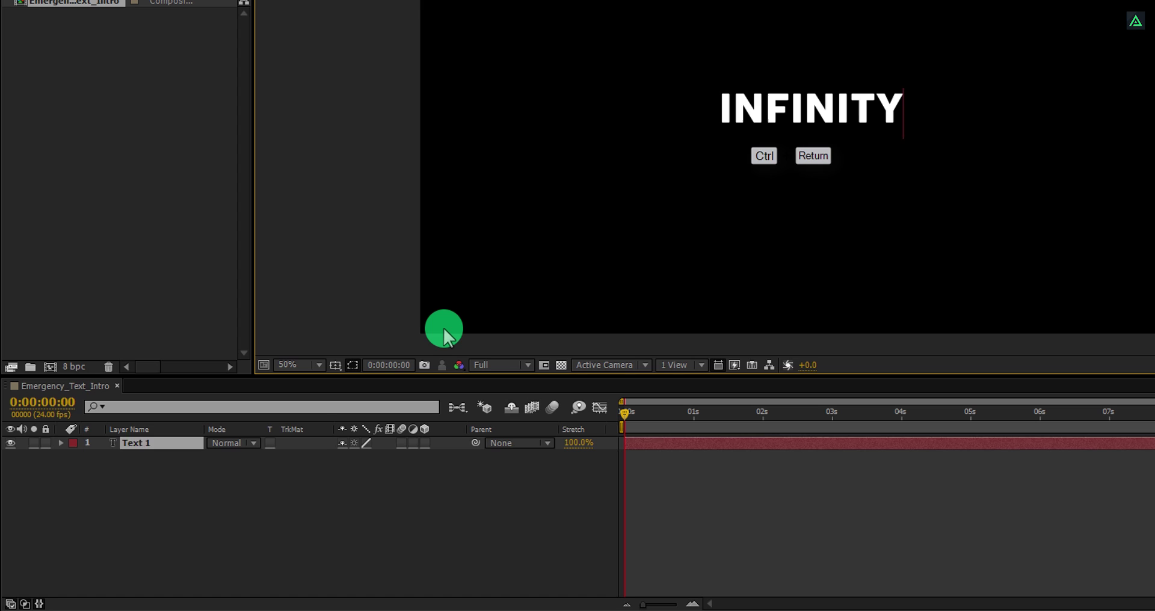
key("ctrl+Return")
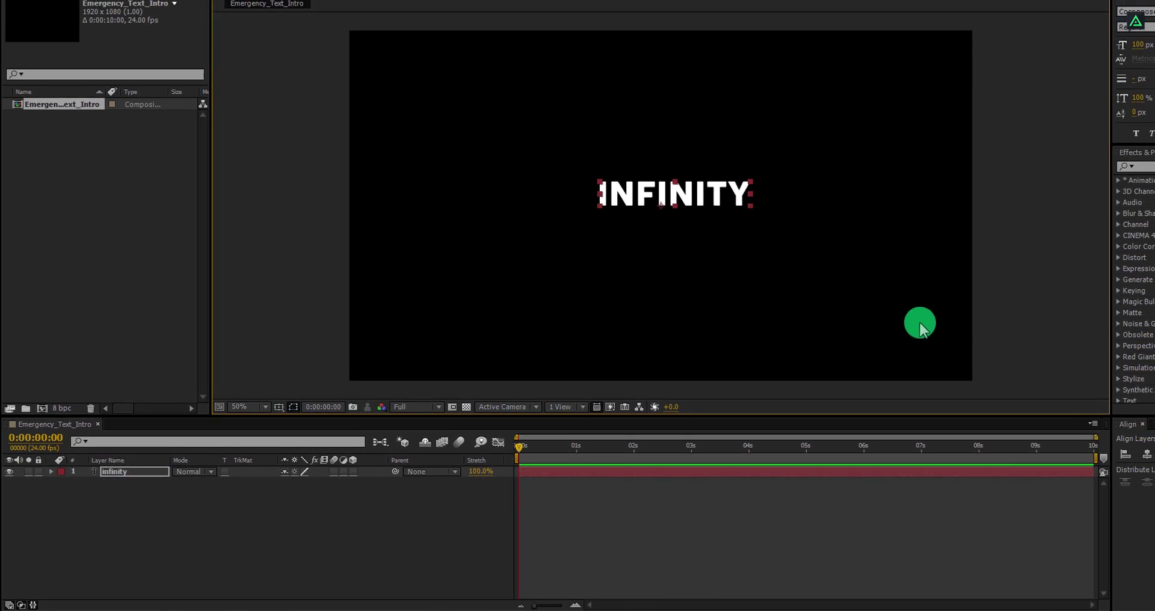
left_click(1147, 454)
left_click(1123, 470)
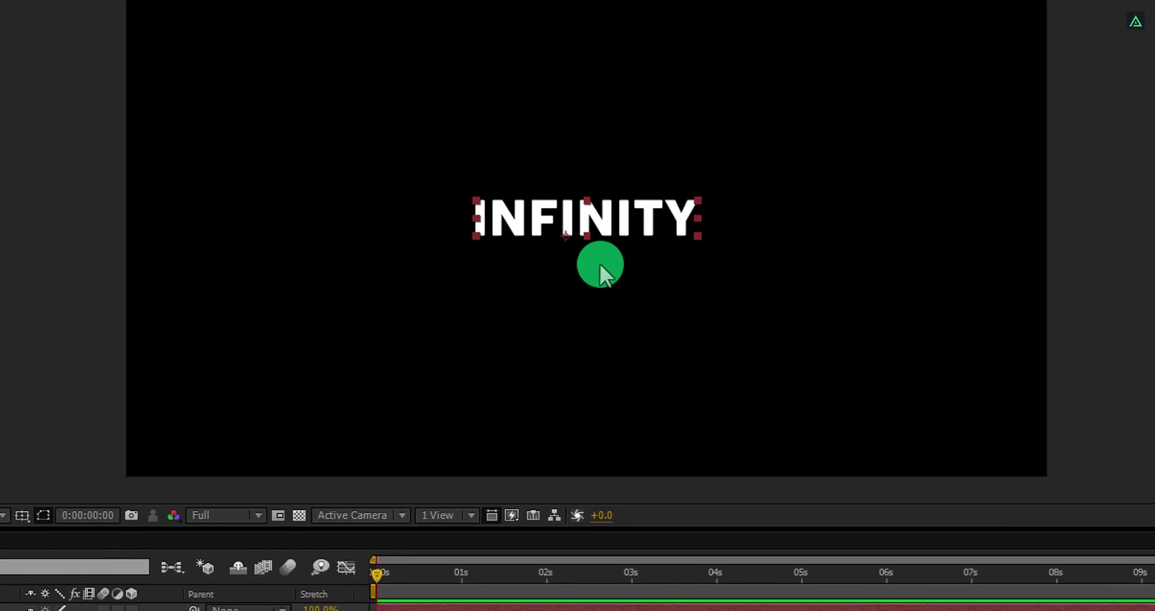
- Pre-compose the INFINITY layer into a new composition named Text_Inside_Red
key("Return")
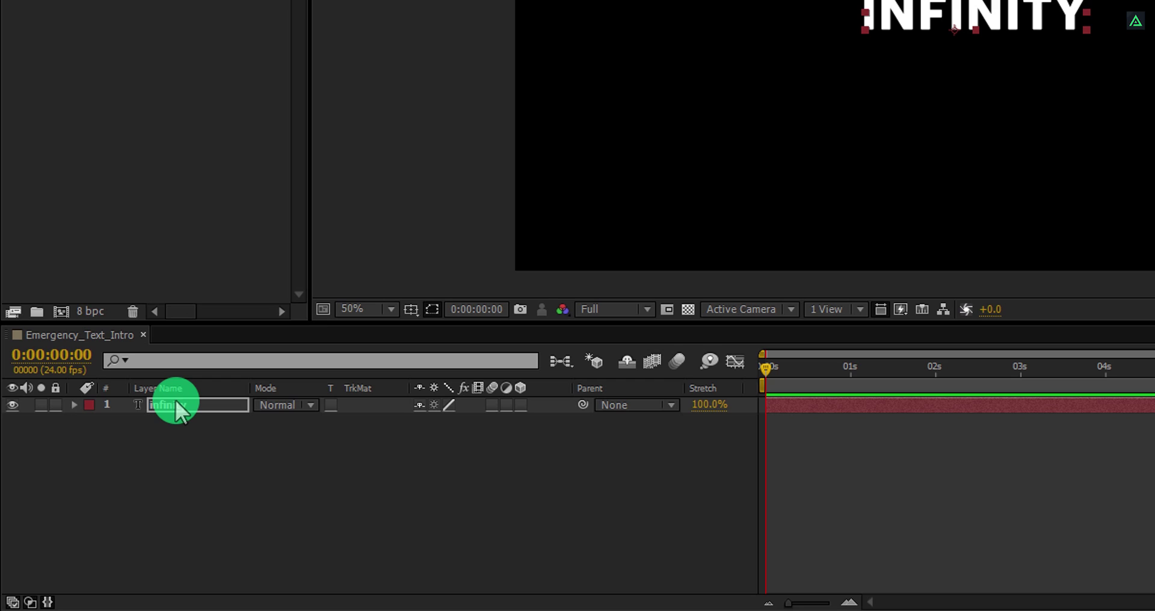
right_click(175, 409)
left_click(238, 233)
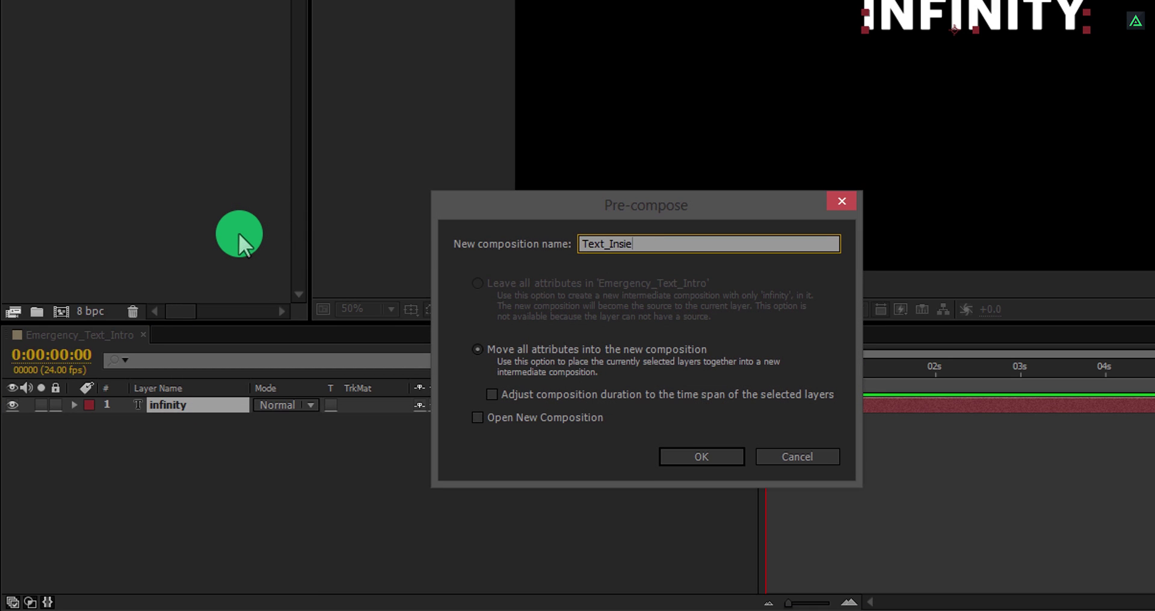
left_click(666, 455)
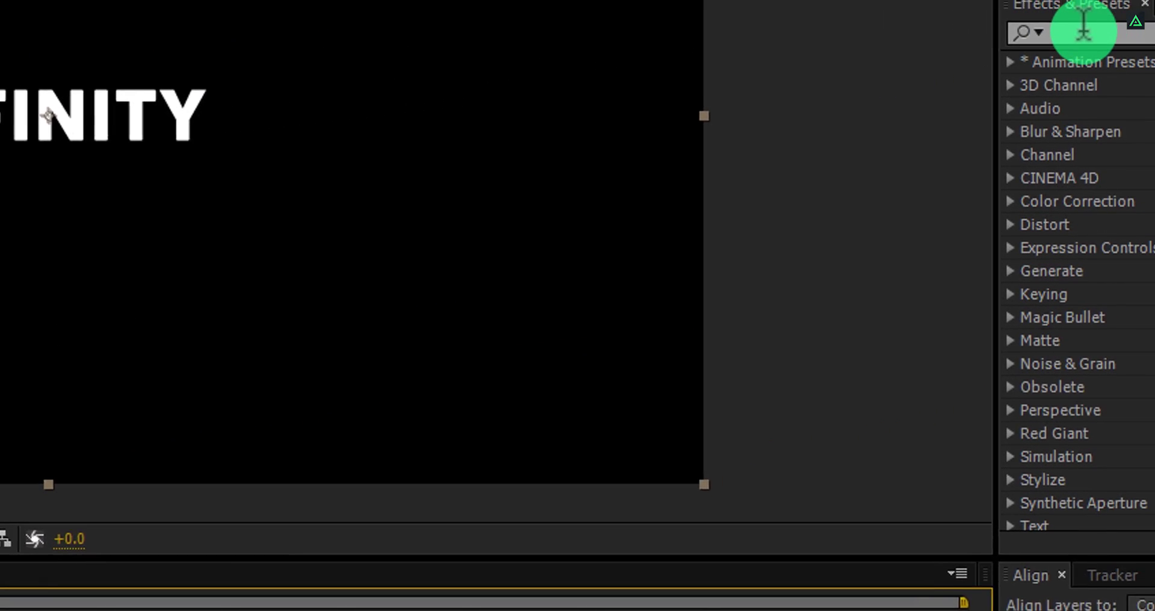
- Find CC Light Sweep in Effects & Presets and apply it to the layer
left_click(1083, 28)
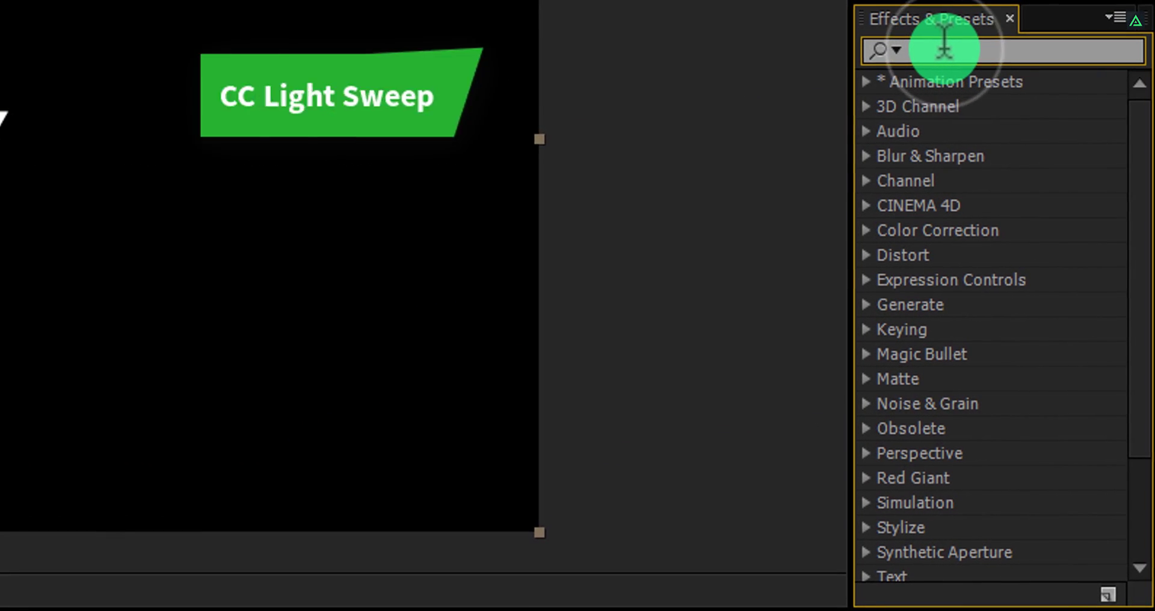
type("lights")
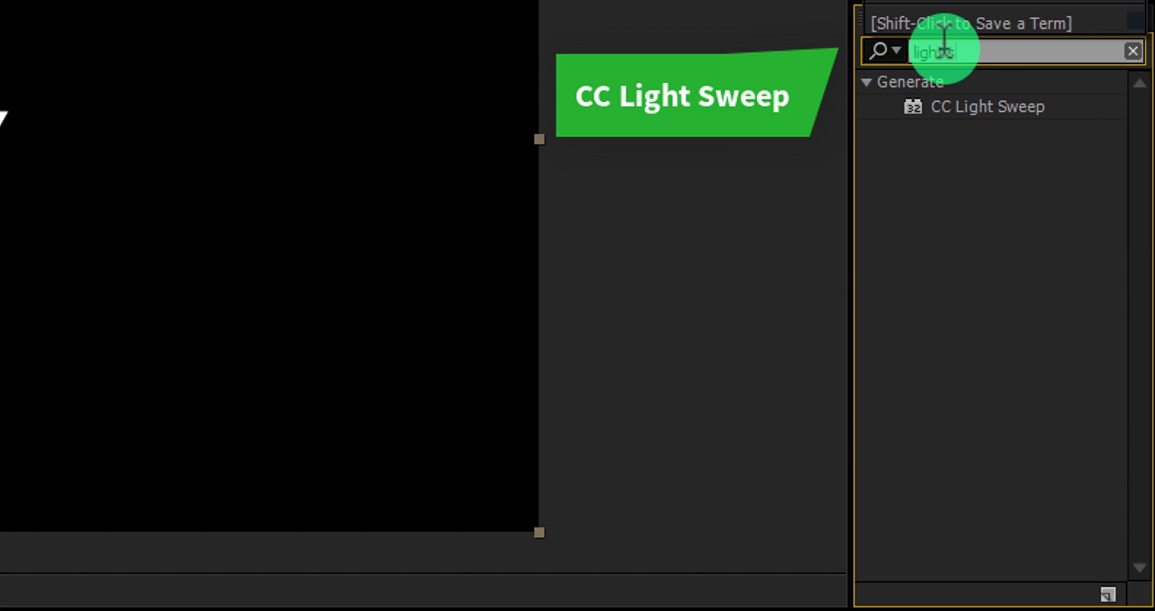
left_click(944, 42)
left_click(972, 114)
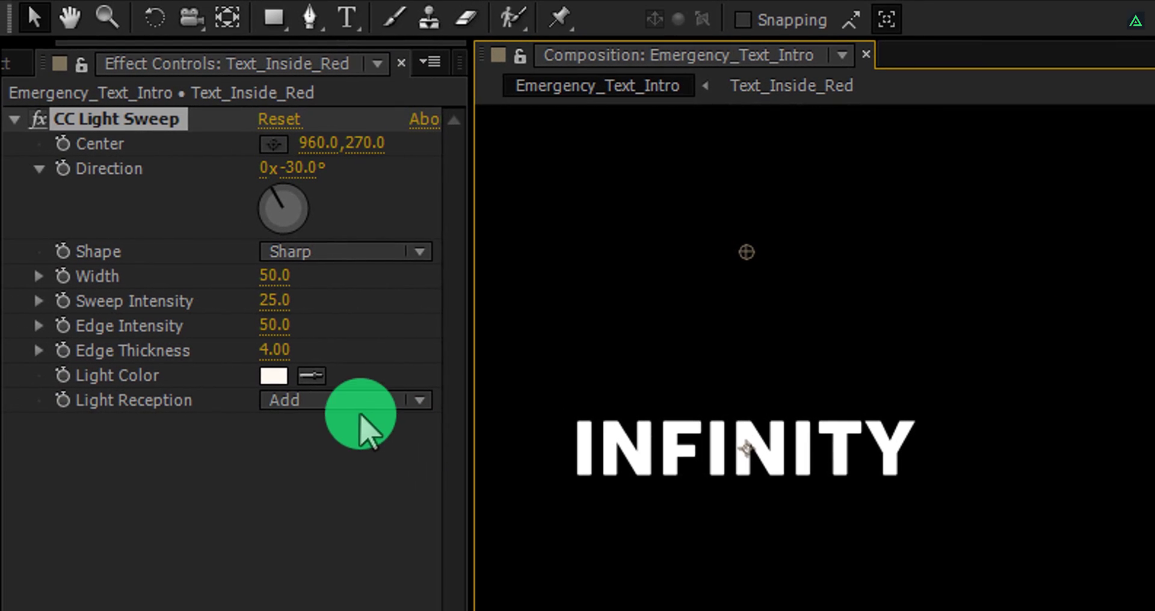
- Set CC Light Sweep to Cutout, Edge Intensity 100, Edge Thickness 0, Smooth shape, Sweep Intensity 100
left_click(344, 404)
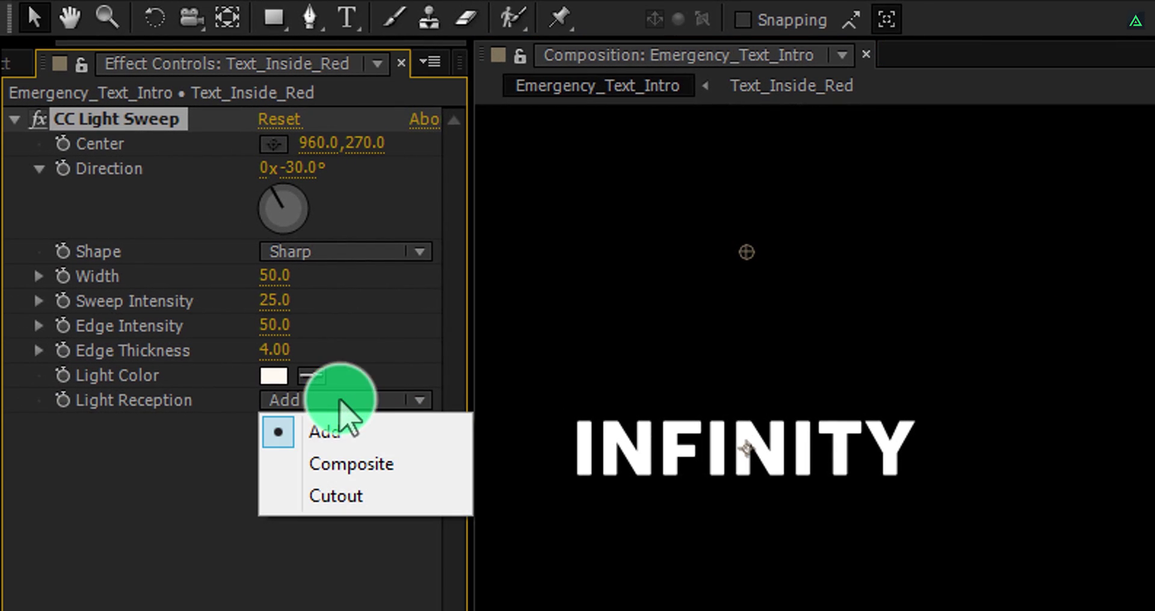
left_click(325, 497)
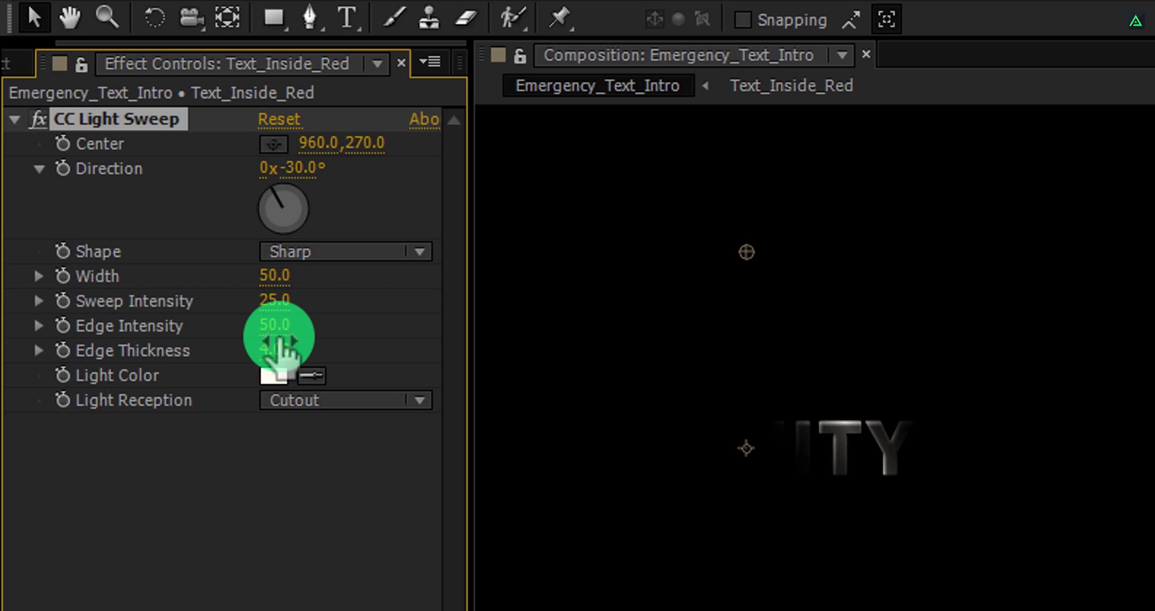
left_click(278, 335)
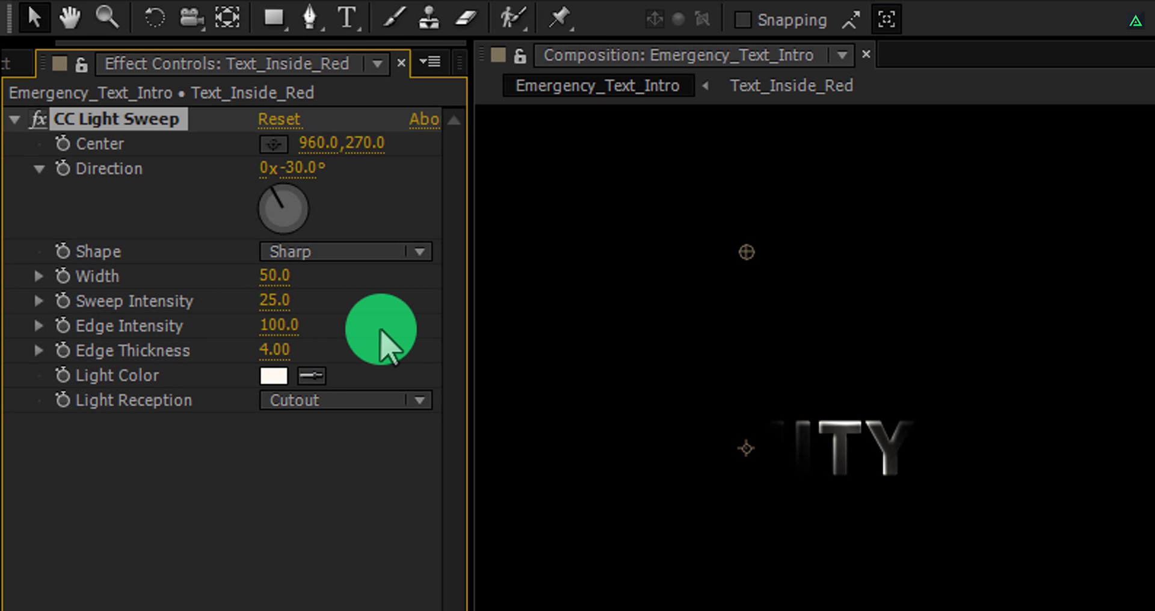
left_click(274, 350)
key("Return")
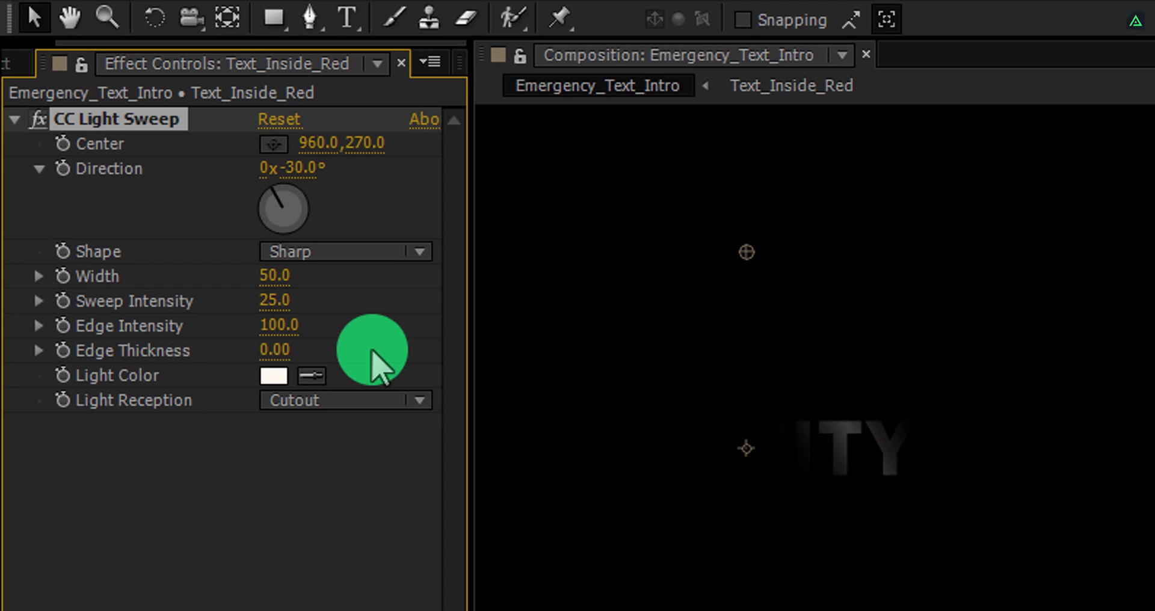
left_click(335, 252)
left_click(340, 316)
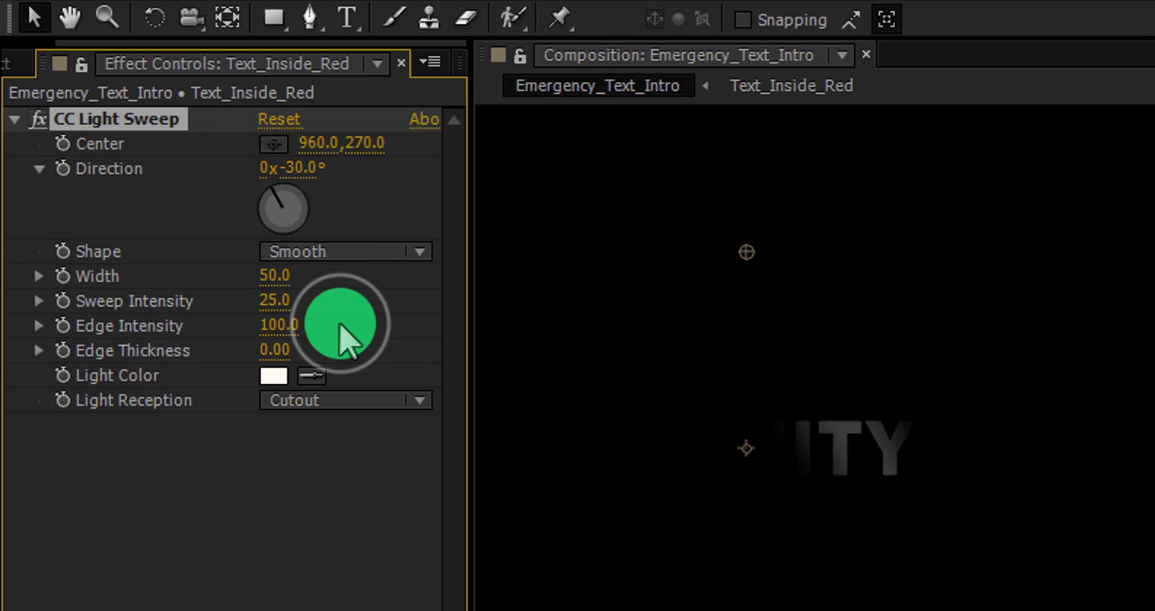
left_click(278, 299)
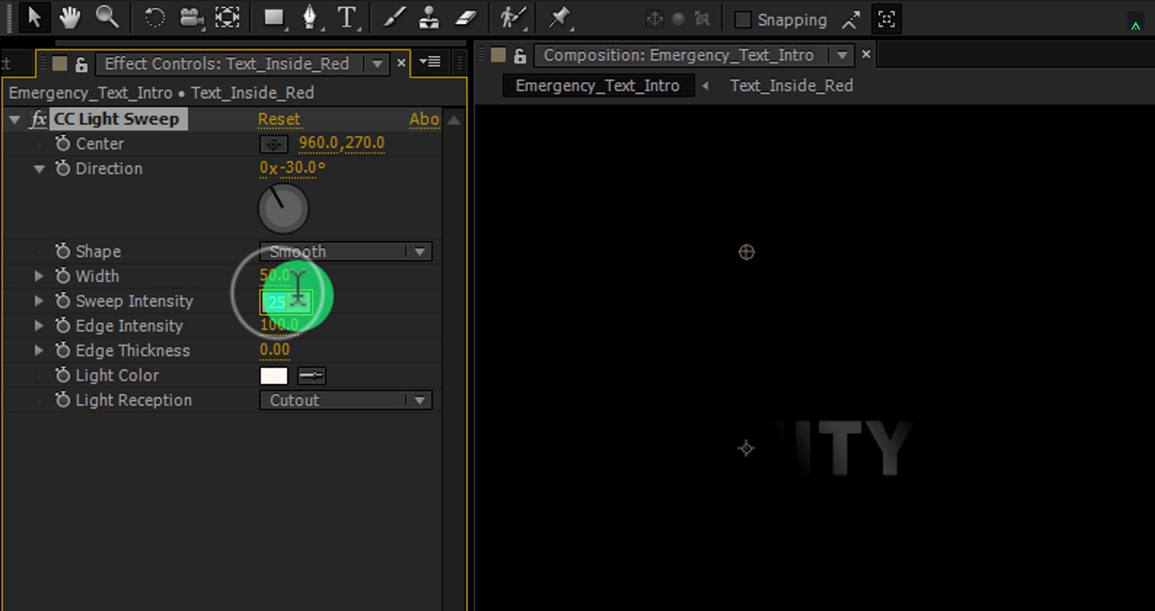
key("Return")
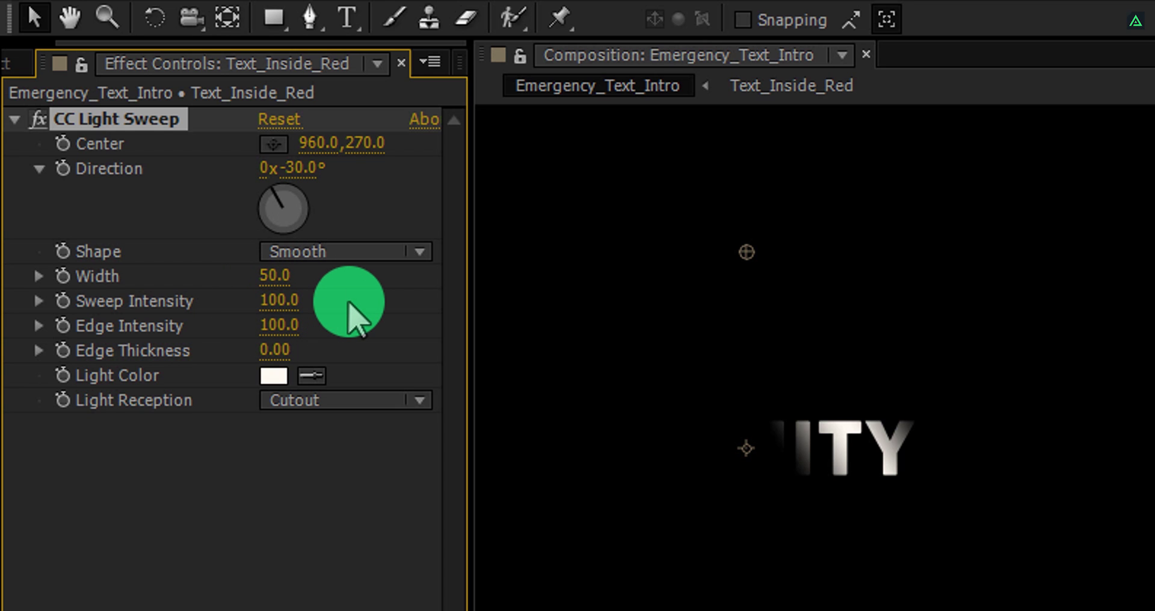
- Set the light sweep's Light Color to red F11818
left_click(274, 376)
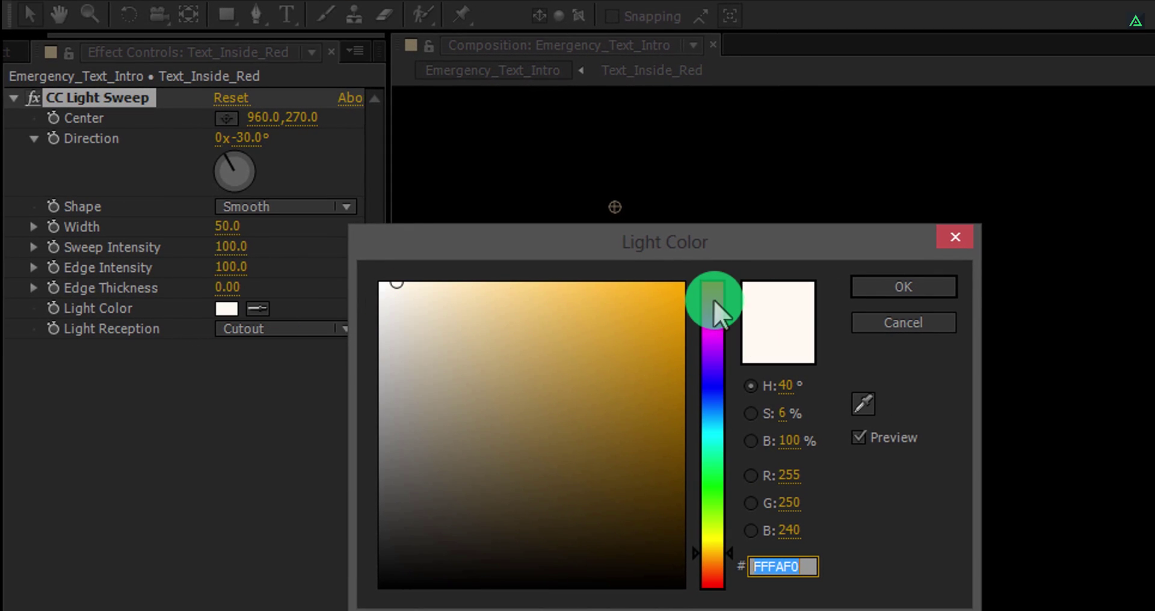
left_click_drag(714, 300, 709, 268)
left_click_drag(658, 309, 654, 299)
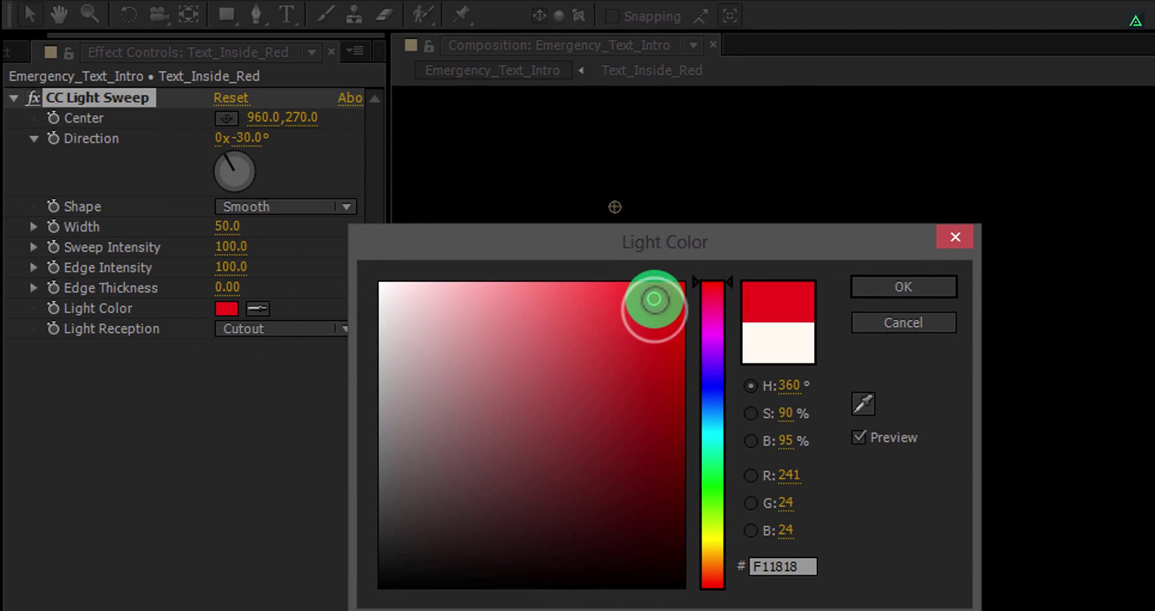
left_click(774, 284)
left_click(860, 289)
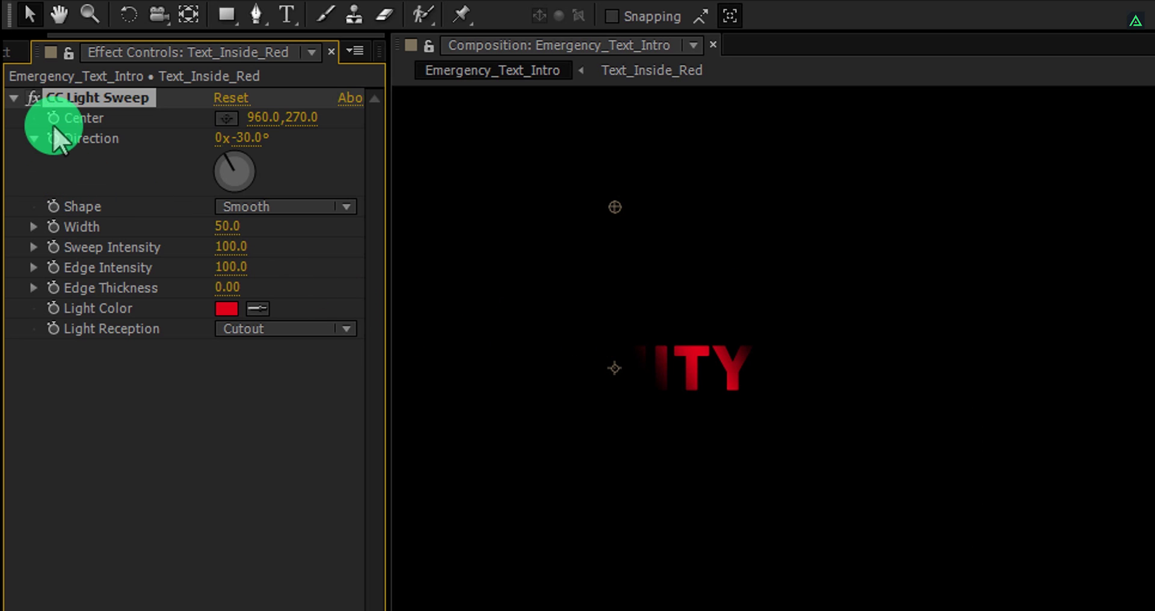
- Add a wiggle(10,30,20) expression to the light sweep's Center
key("alt")
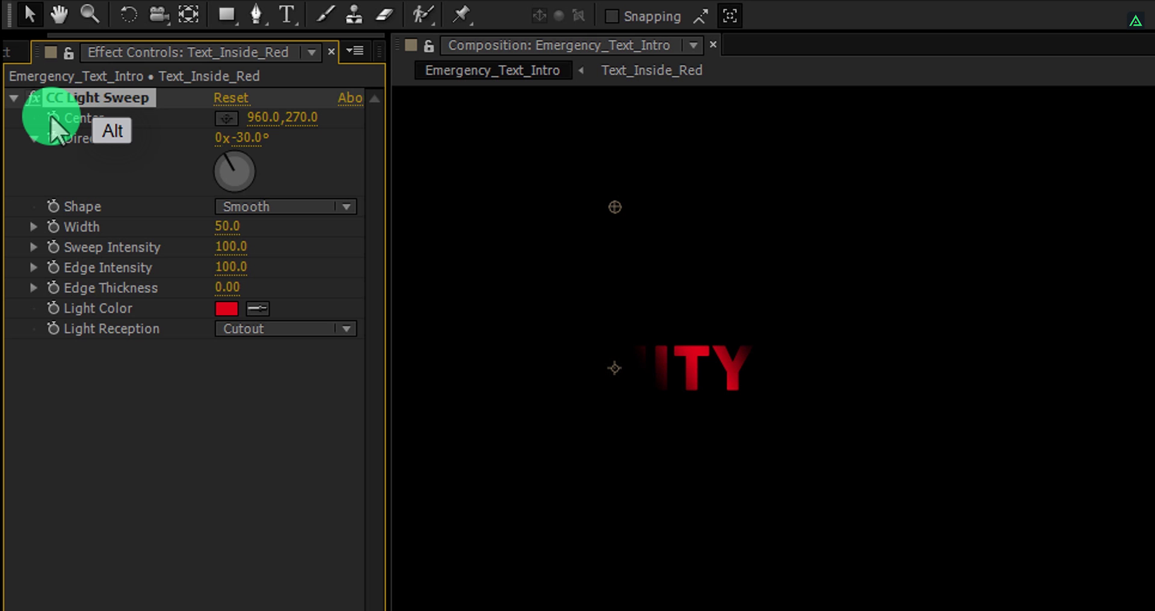
left_click(51, 116, "alt")
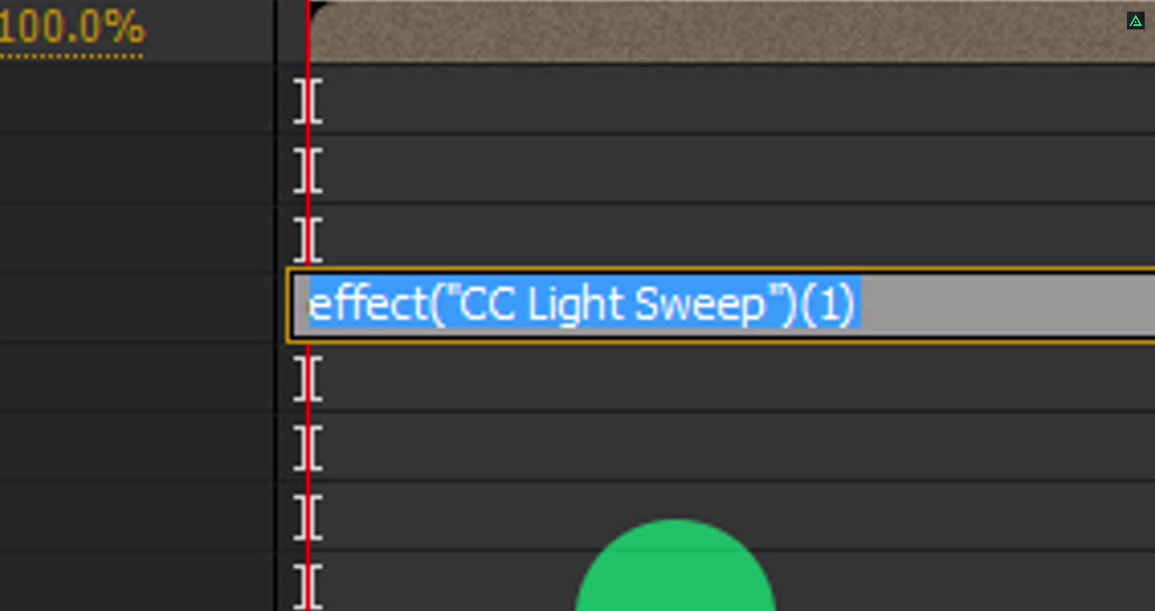
type("wi")
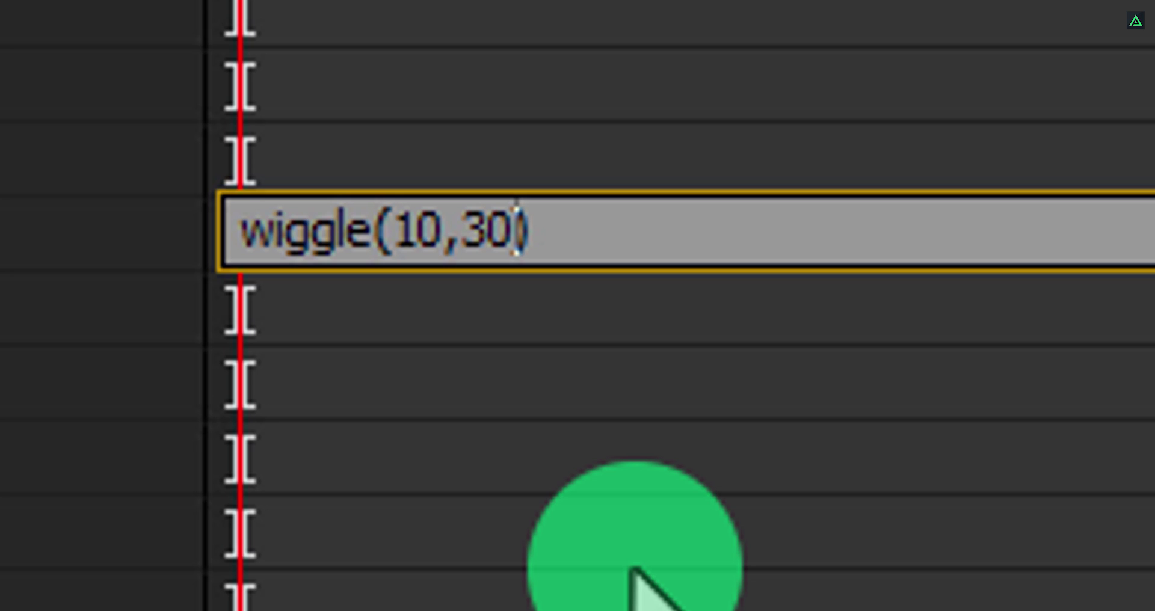
type("ggle(10,30,20")
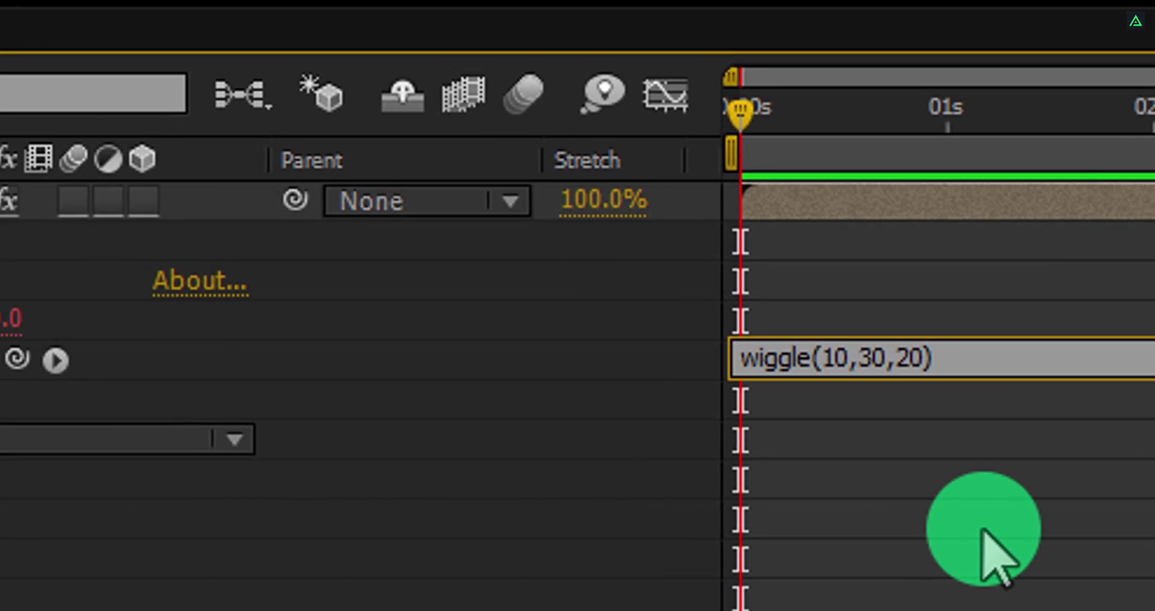
left_click(688, 454)
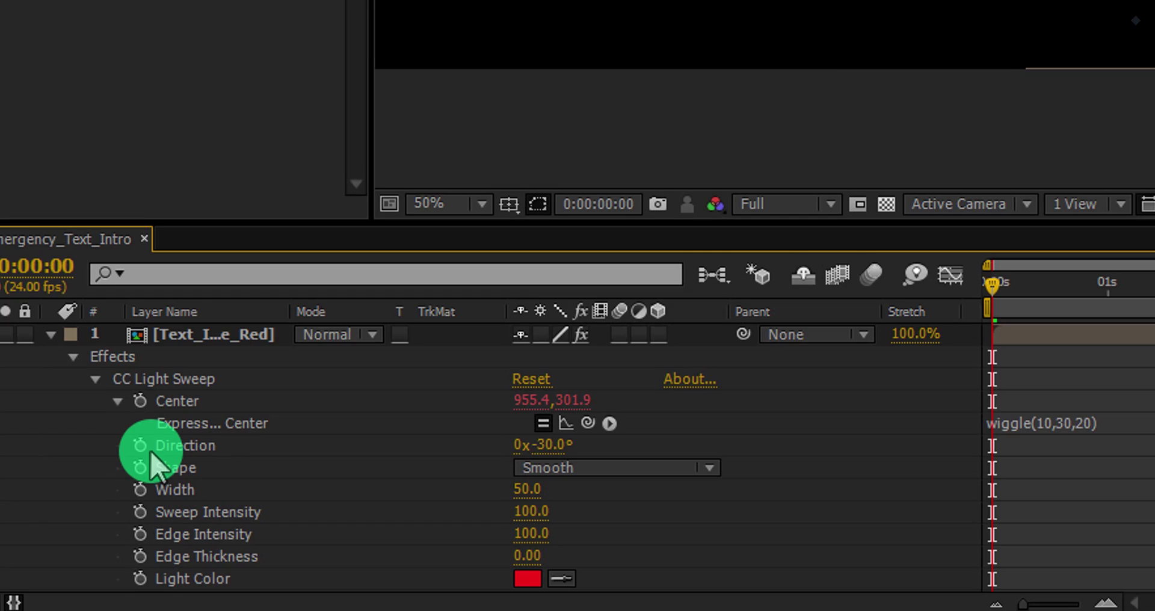
- Add a wiggle(60,100,5) expression to the light sweep's Direction
left_click(200, 447)
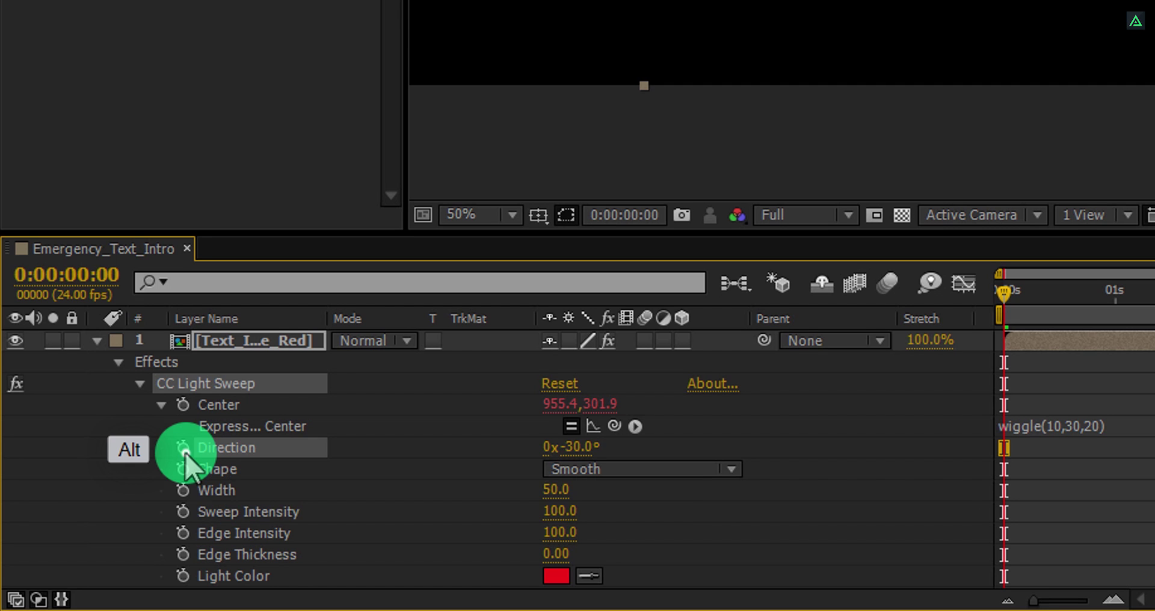
left_click(183, 450, "alt")
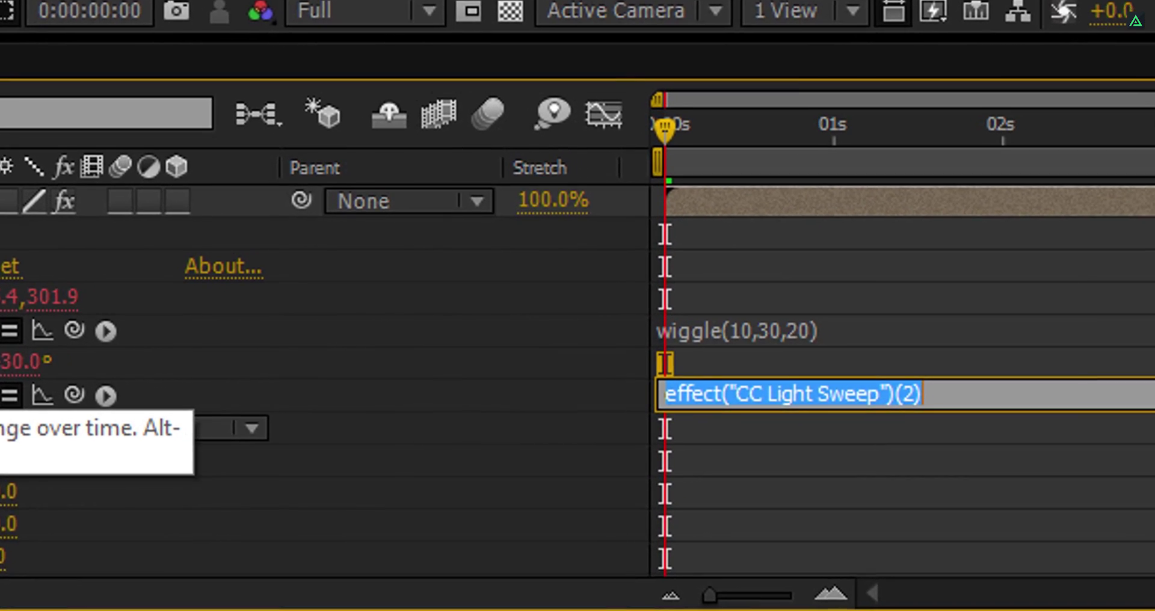
type("wiggle(60,100,5")
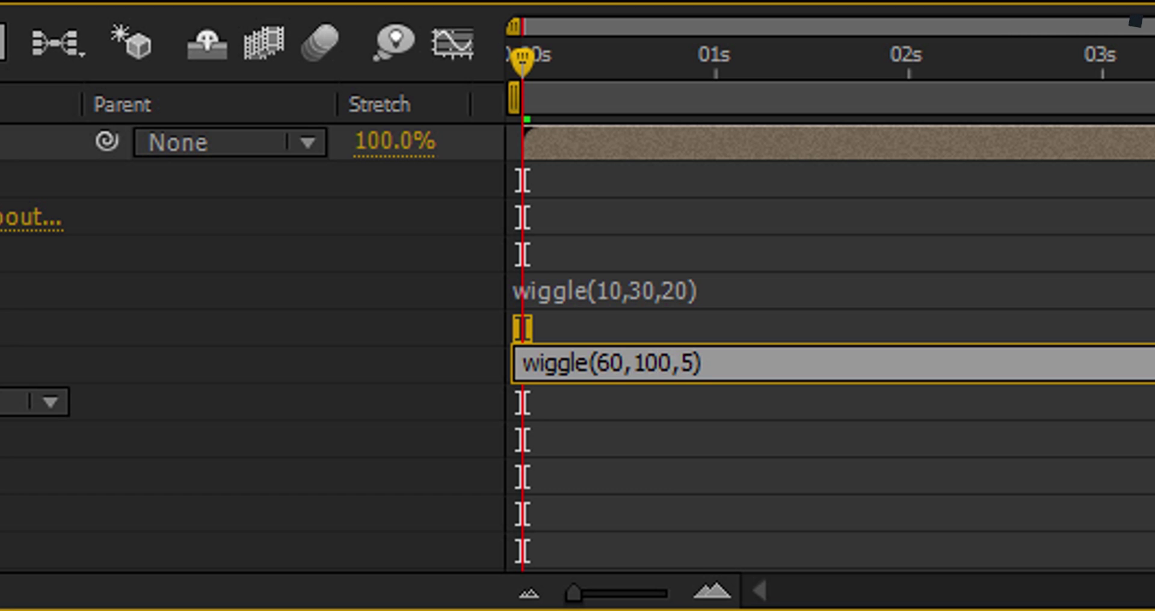
left_click(684, 269)
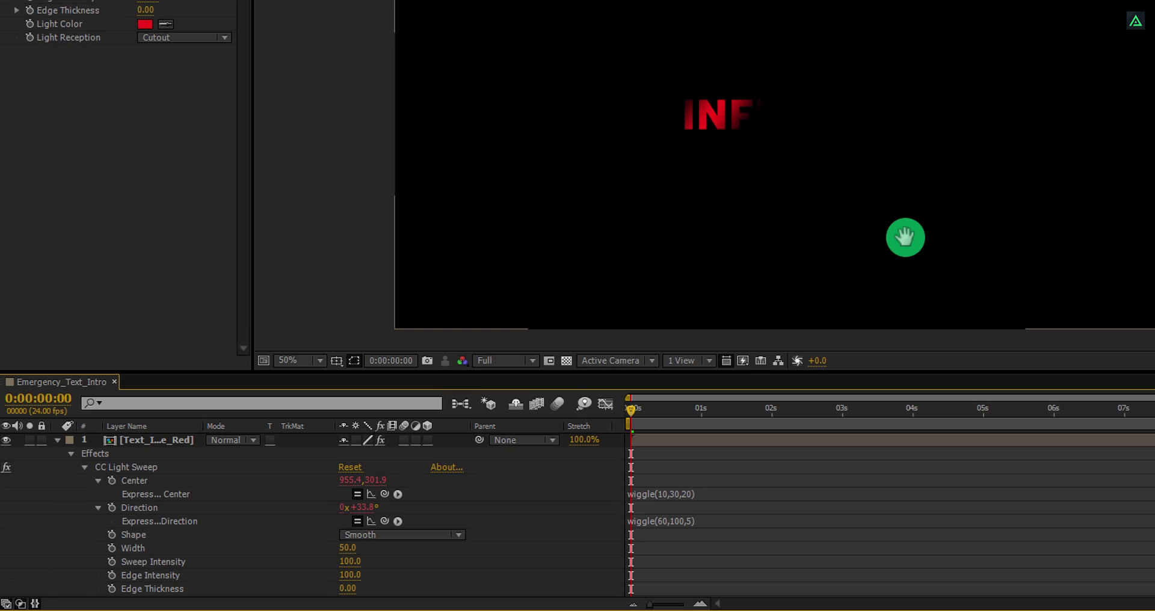
- Duplicate Text_Inside_Red and begin renaming the copy by deleting 'Red' from its name
left_click_drag(629, 411, 751, 431)
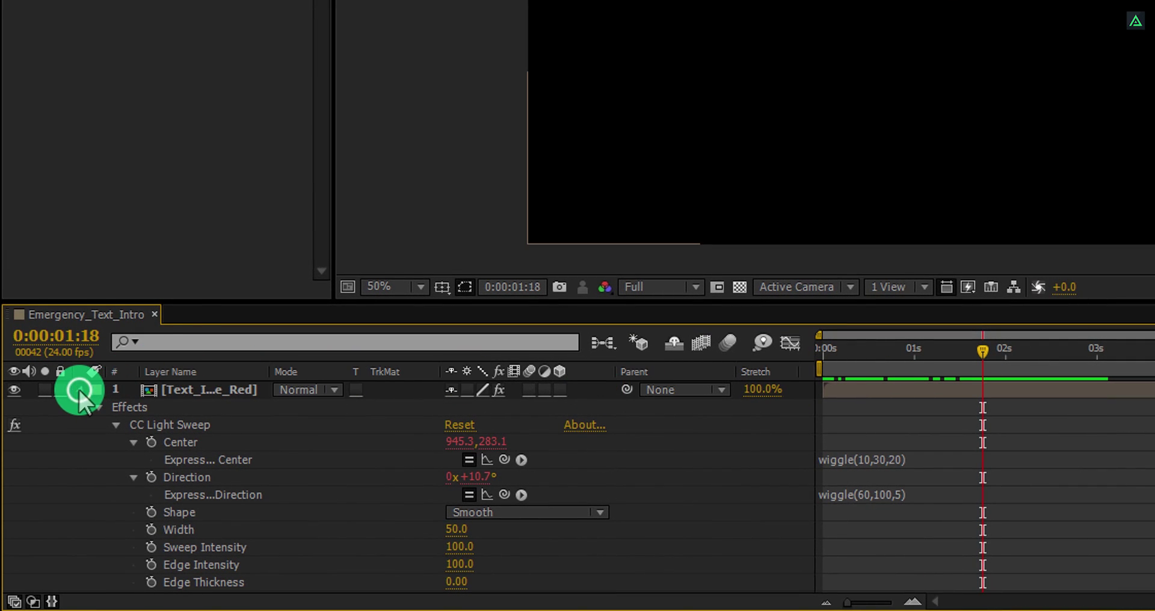
left_click(79, 390)
left_click(180, 391)
key("ctrl+d")
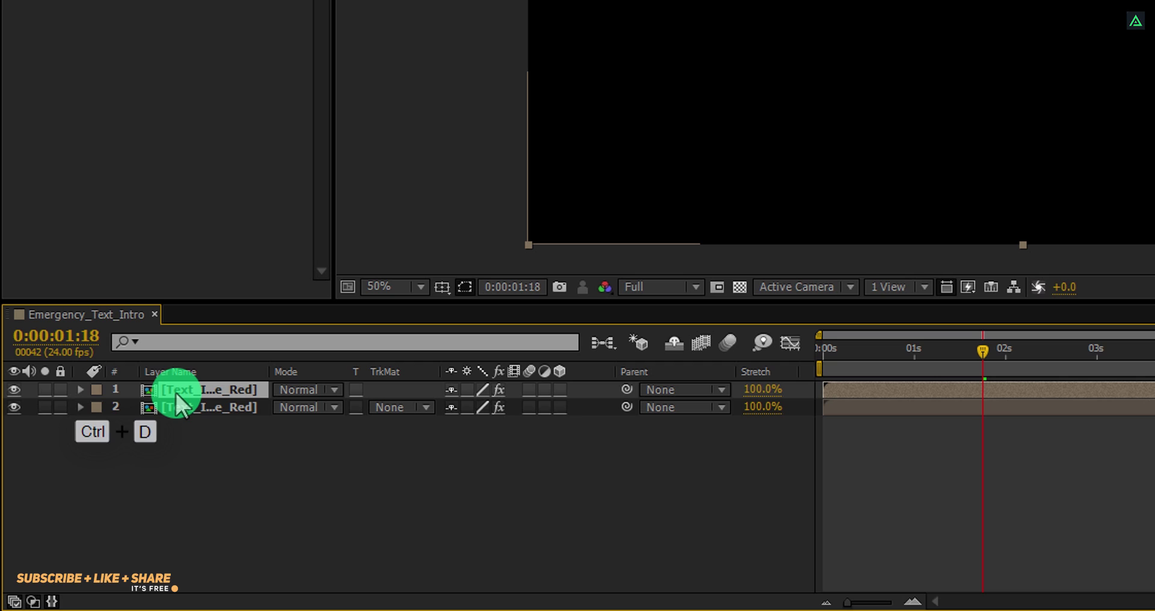
key("Return")
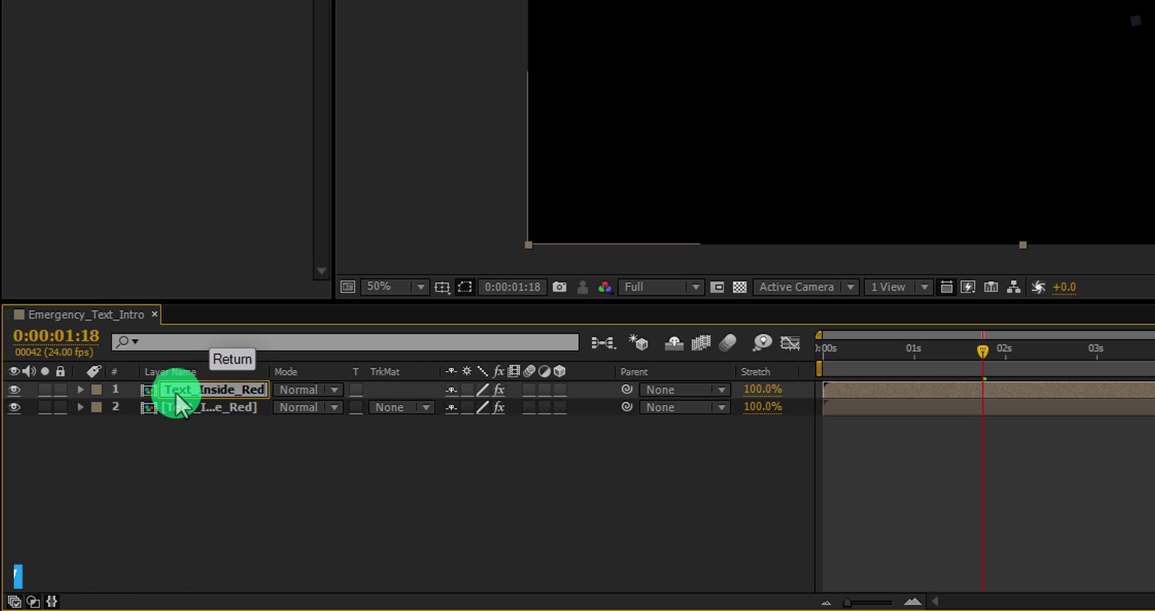
key("BackSpace")
key("BackSpace")
key("BackSpace")
- Name the copy Text_Inside_Blue and change its sweep Light Color to blue 1D18F1
type("Blue")
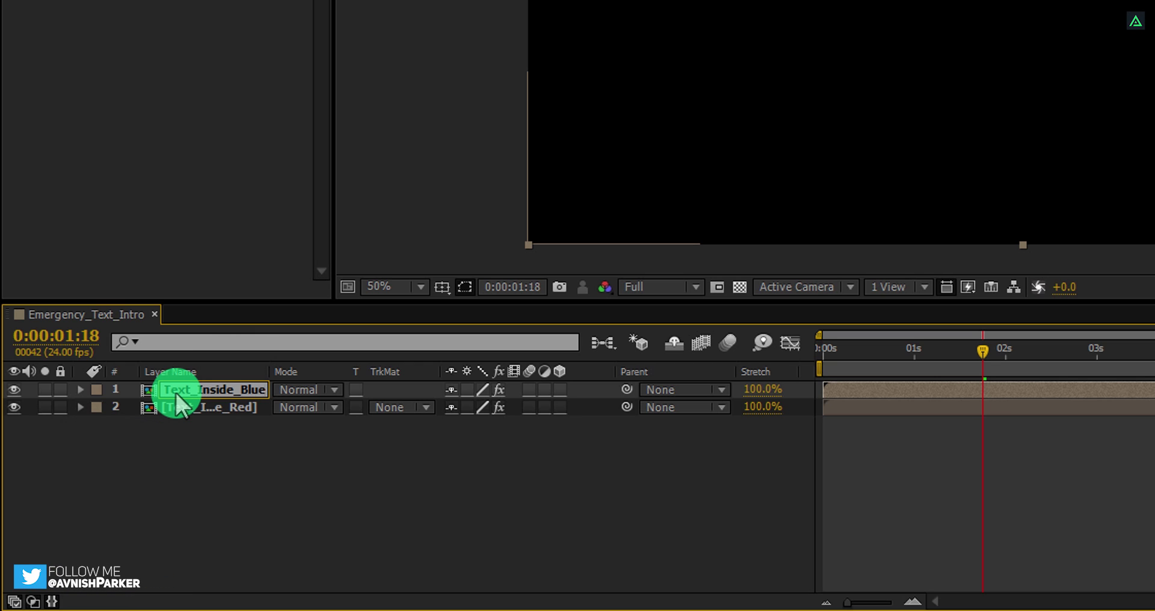
key("Return")
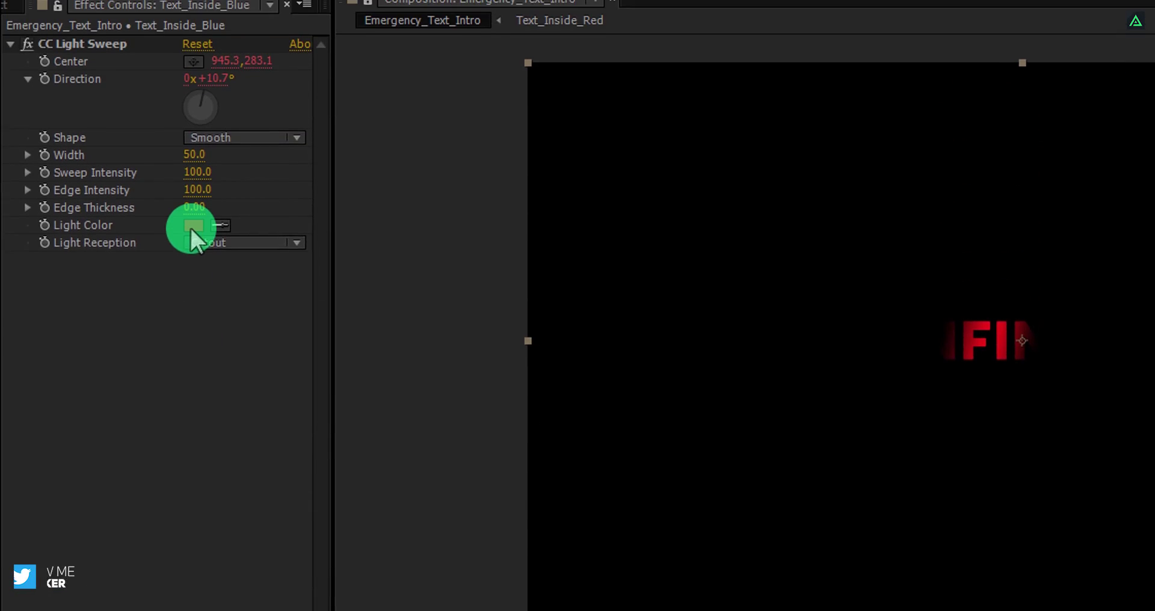
left_click(192, 286)
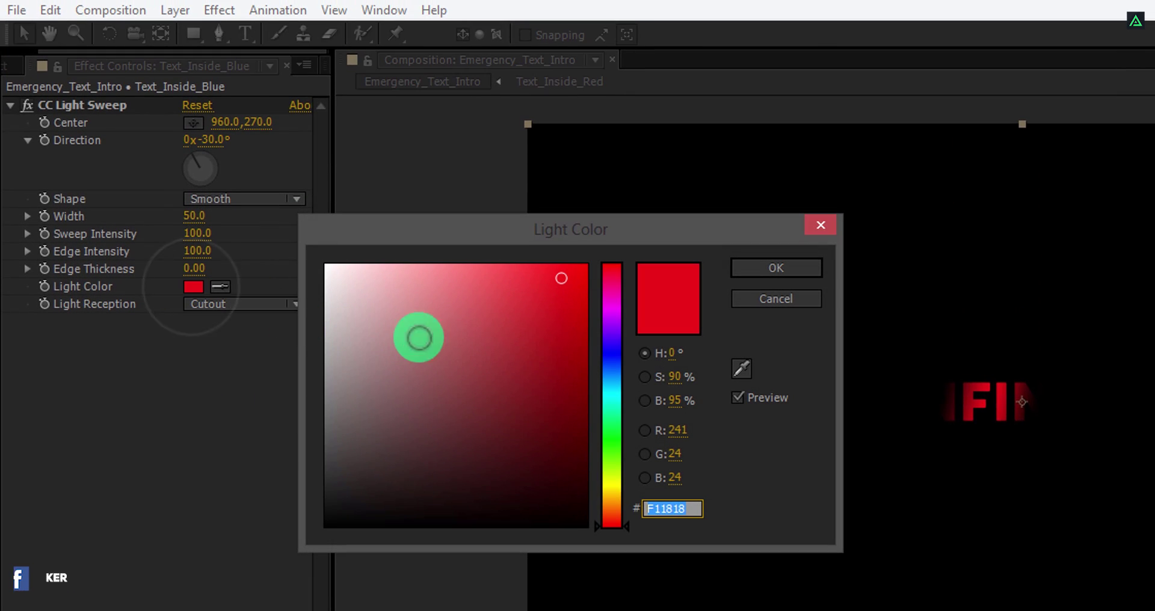
left_click(606, 352)
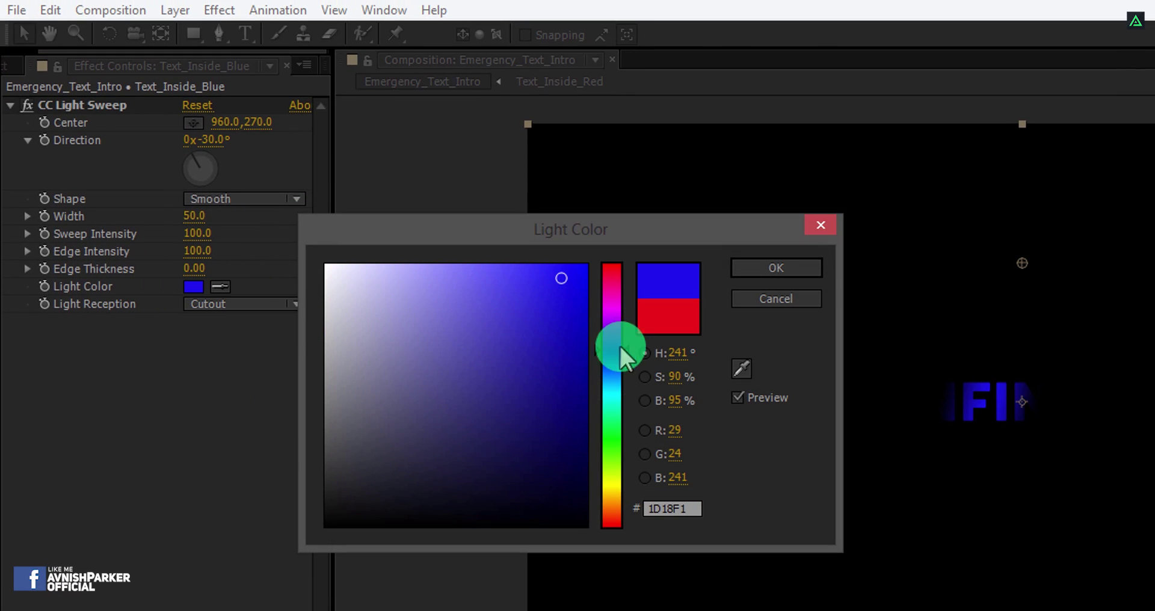
left_click(742, 271)
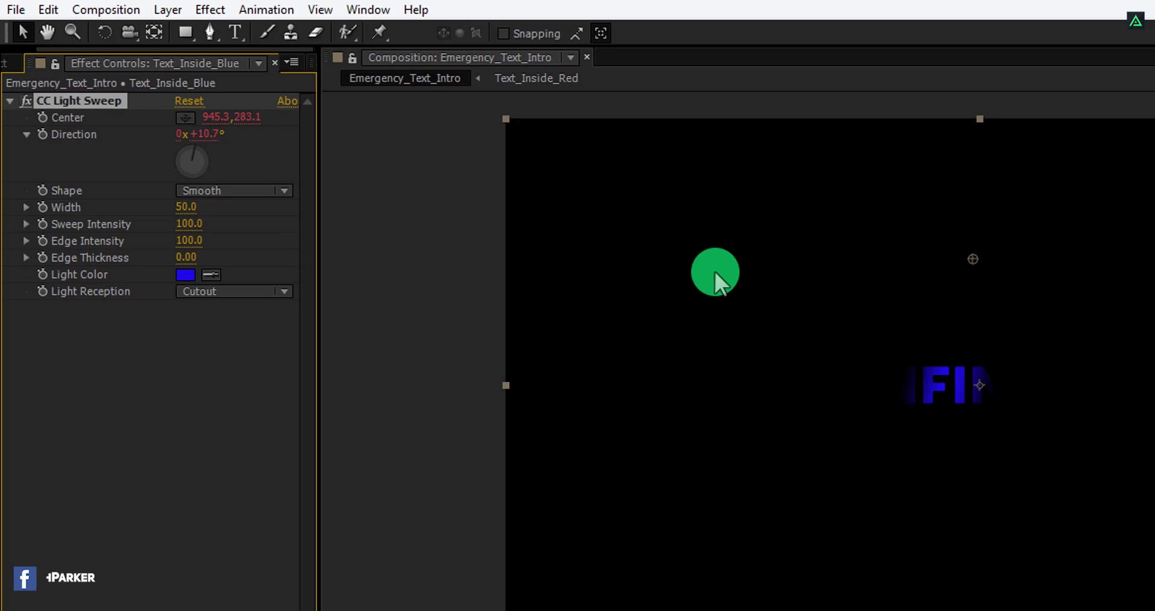
left_click_drag(781, 610, 865, 610)
left_click_drag(575, 478, 530, 483)
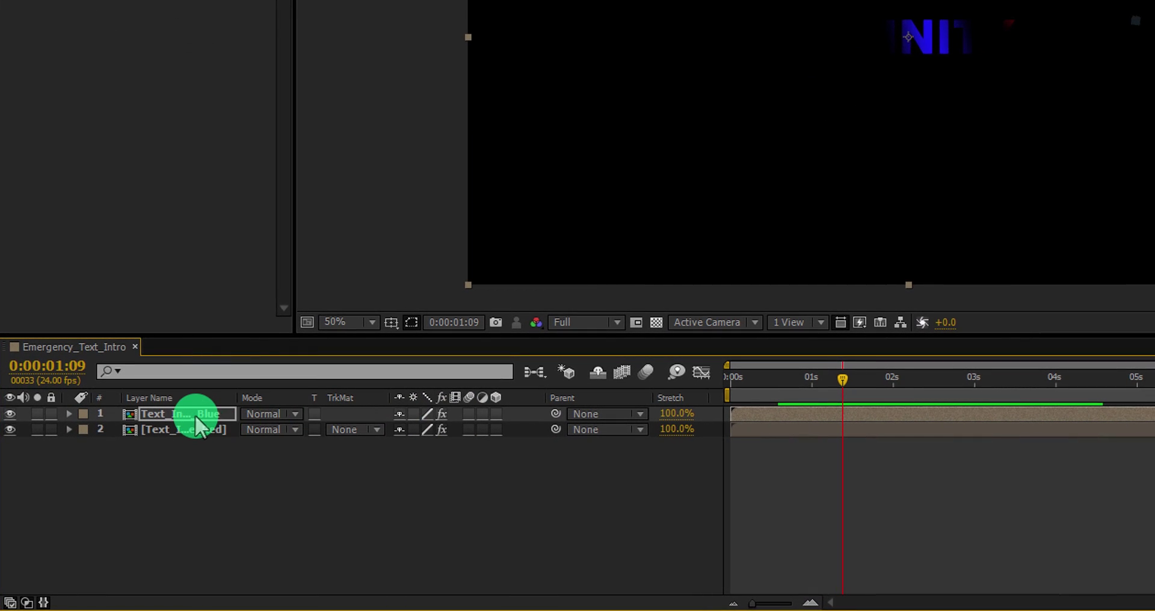
- Duplicate the blue layer, rename the copy Text_Reveal, and delete its CC Light Sweep
key("ctrl+d")
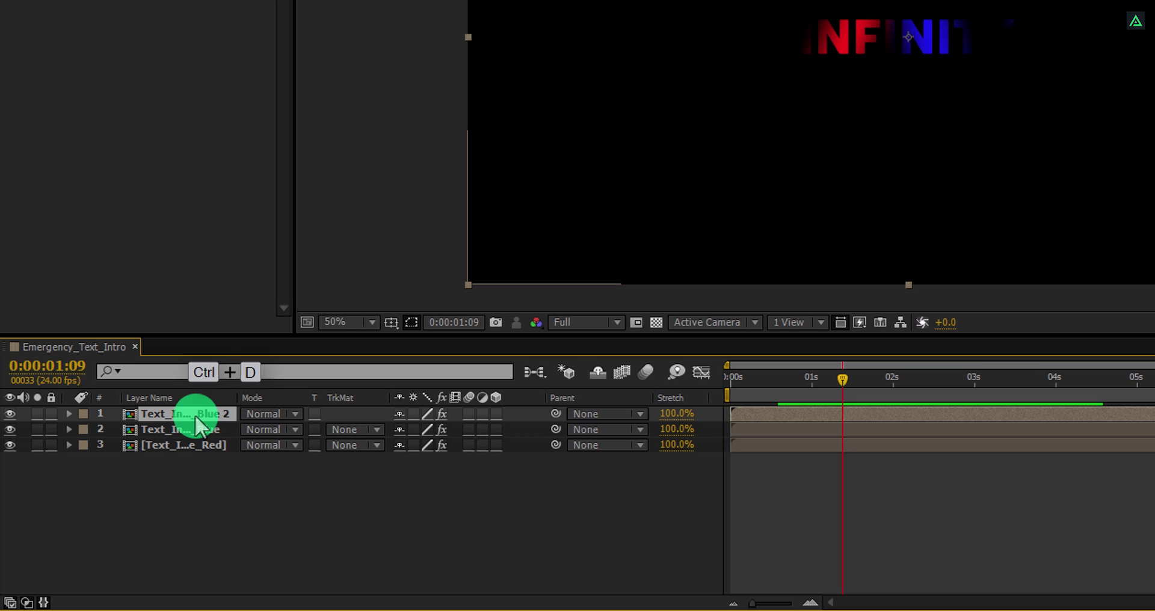
key("Return")
type("Text_")
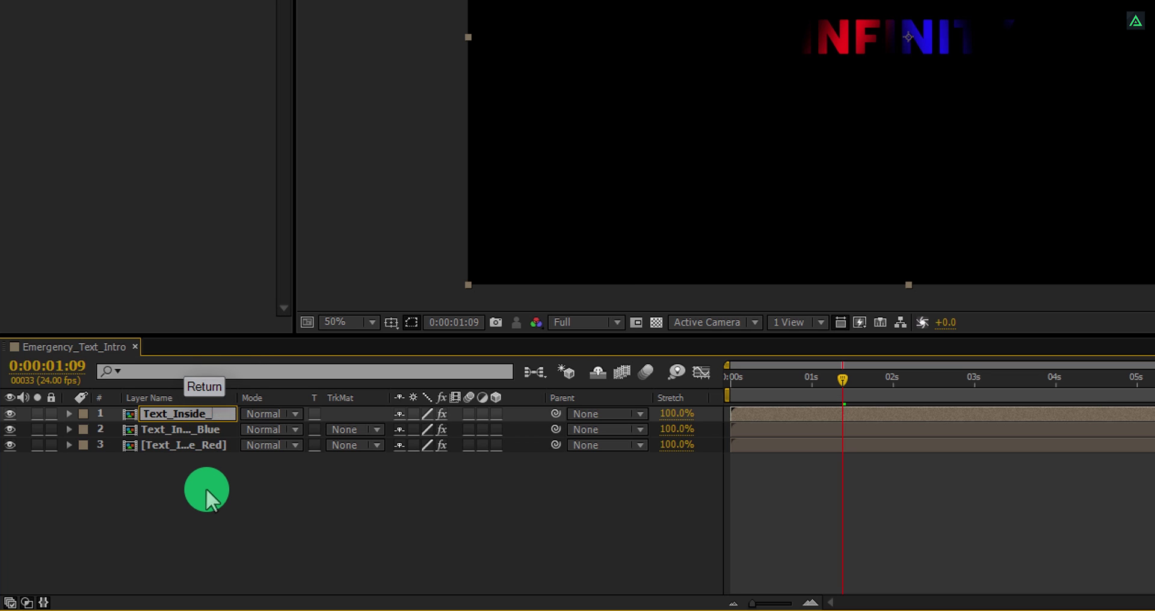
type("Reveal")
key("Return")
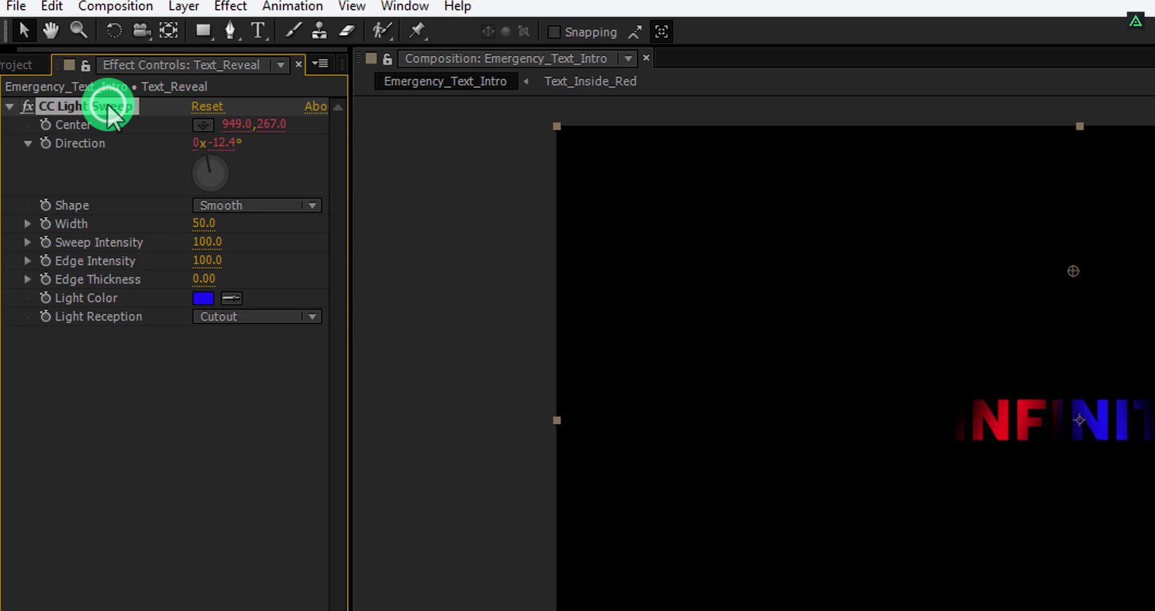
key("Delete")
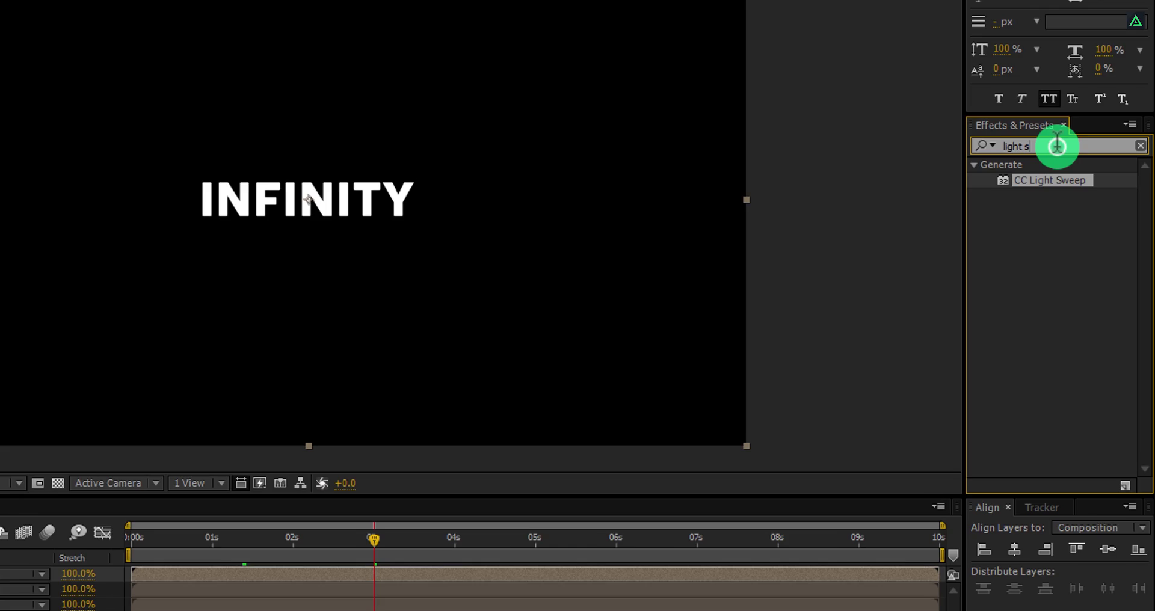
- Apply Card Wipe to Text_Reveal with 50 rows and 50 columns
left_click(1090, 199)
type("ca")
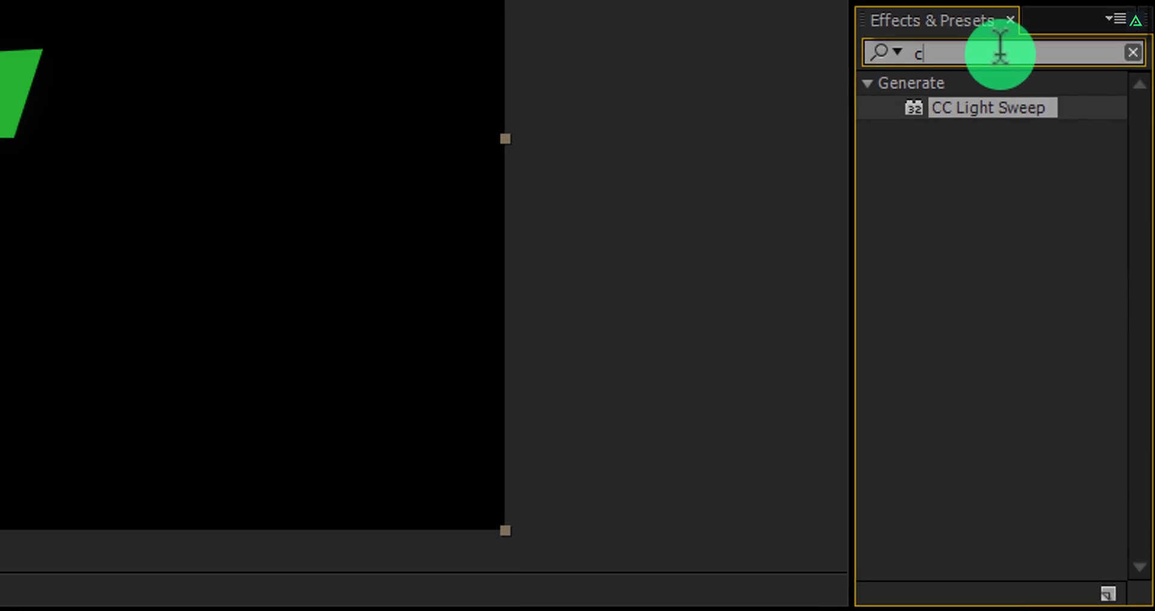
type("rd")
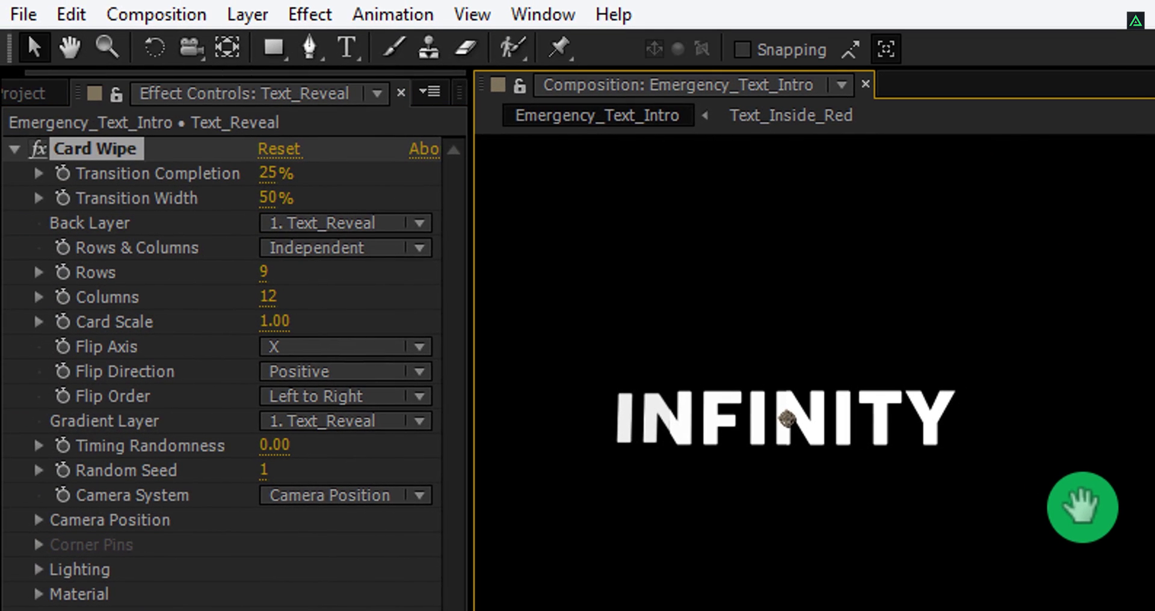
left_click(265, 272)
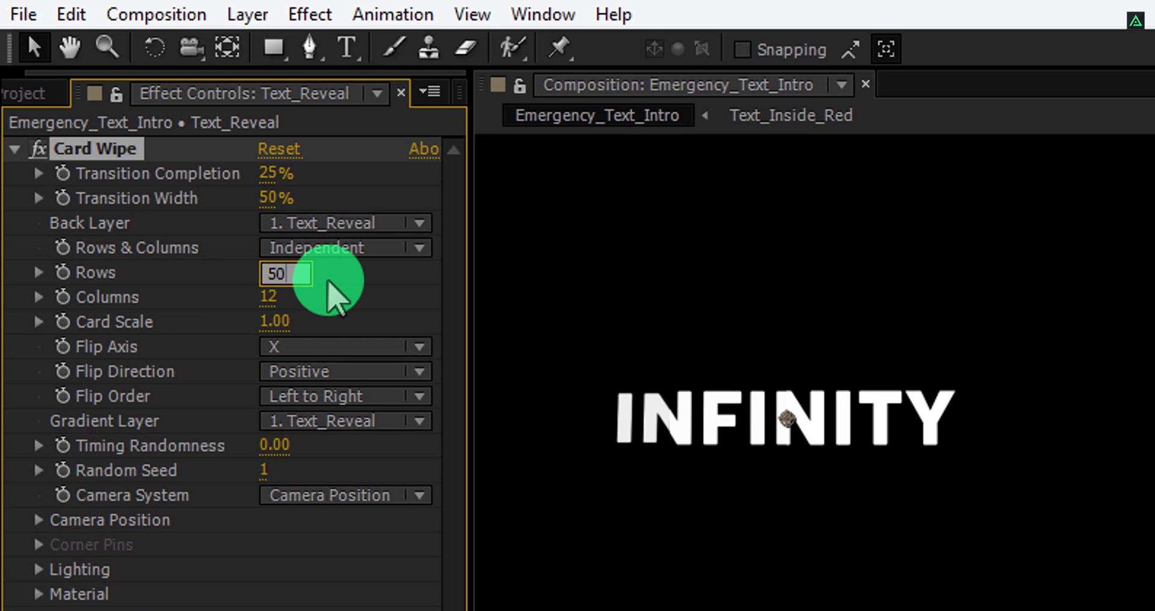
left_click(269, 296)
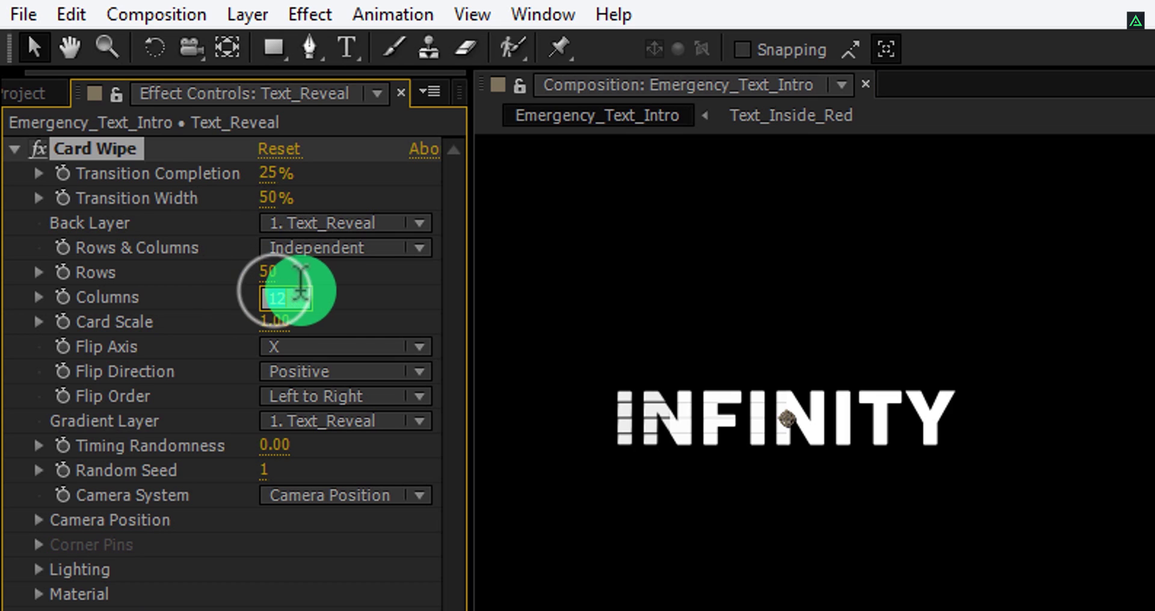
key("Return")
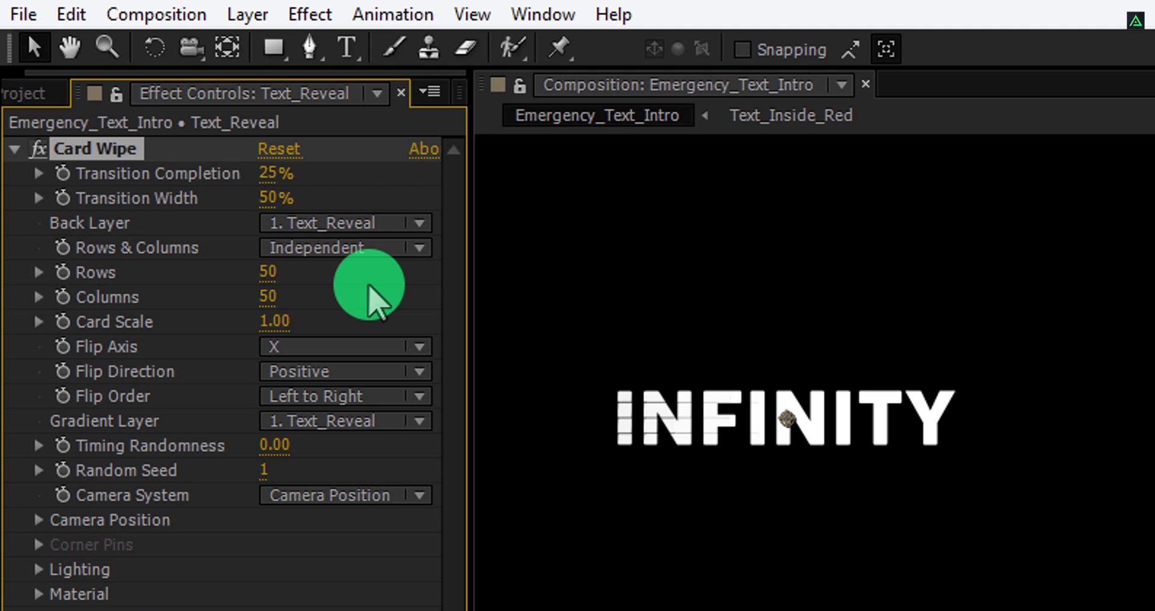
- Set Card Wipe flip axis and direction to Random, flip order Right to Left, back layer None
left_click(335, 346)
left_click(335, 443)
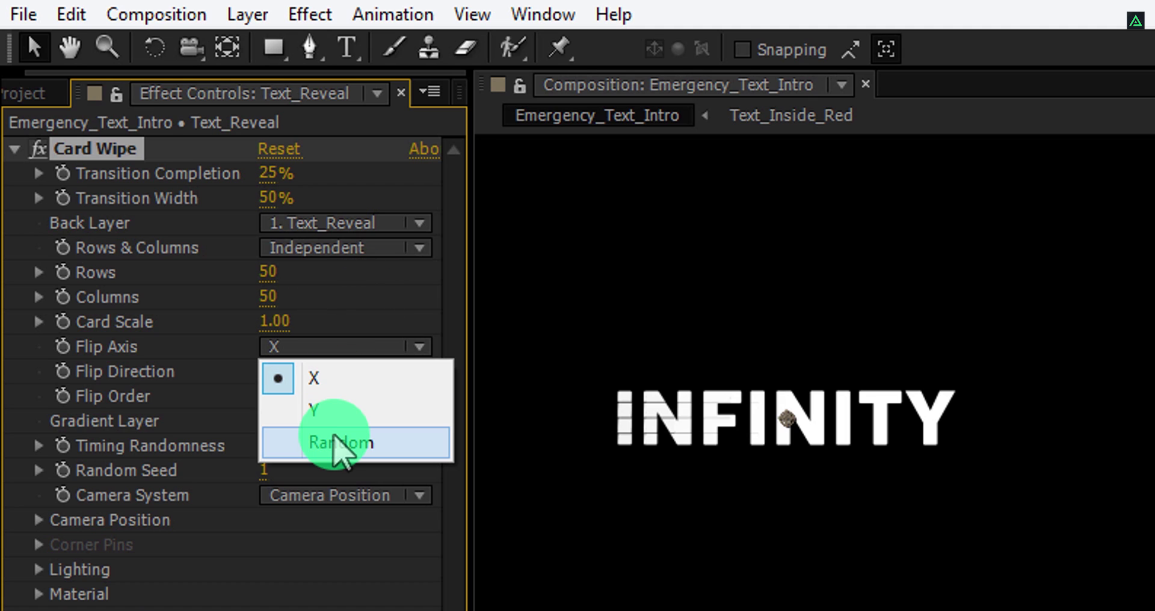
left_click(328, 375)
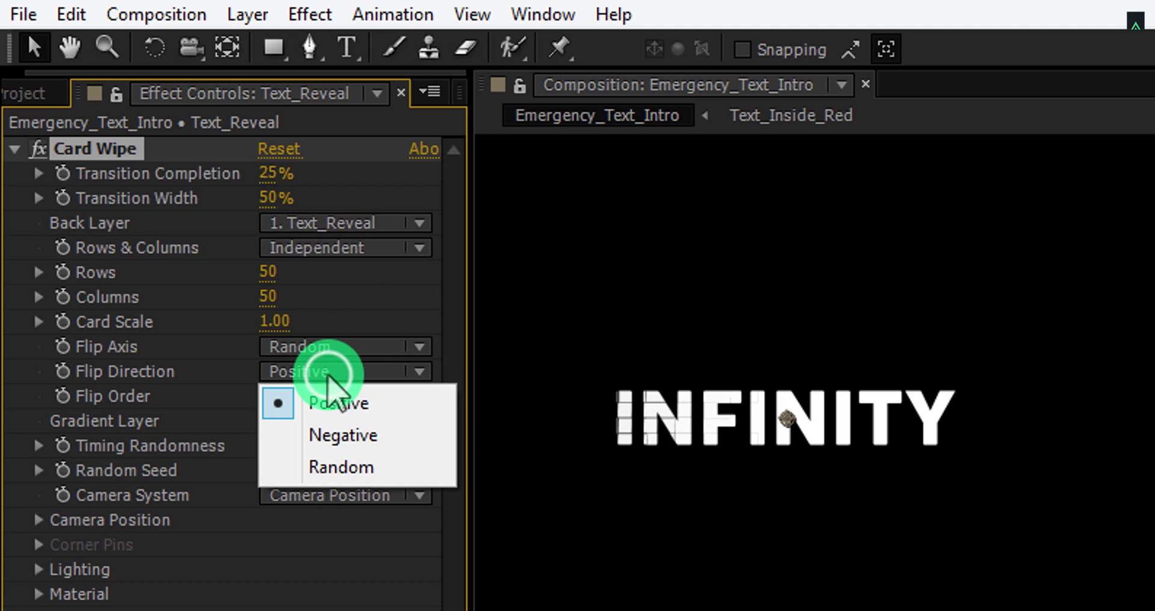
left_click(328, 461)
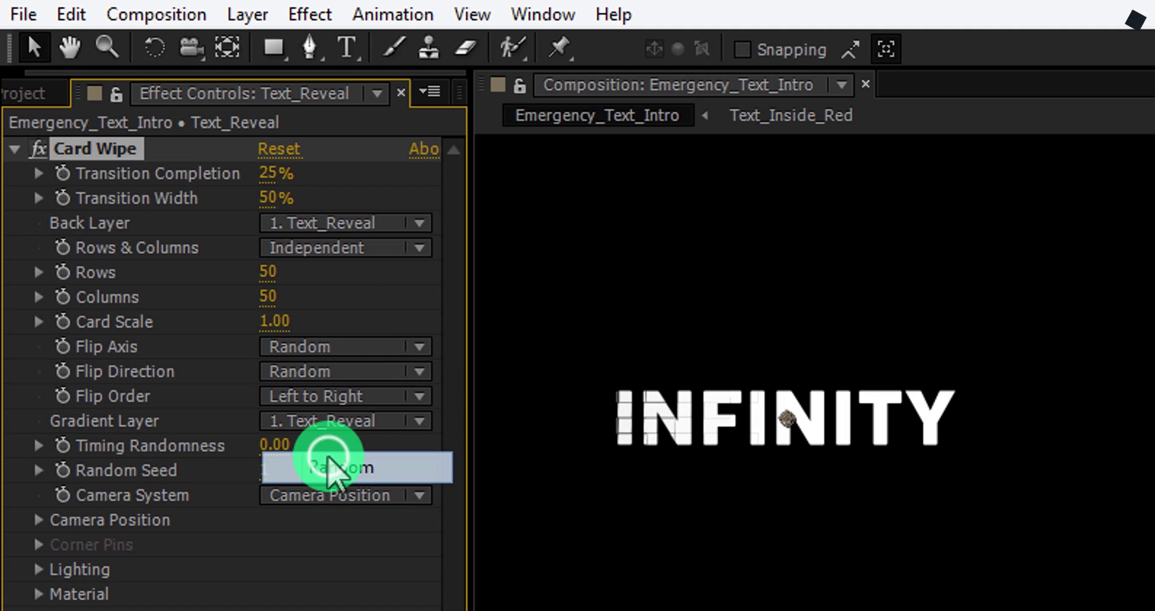
left_click(325, 397)
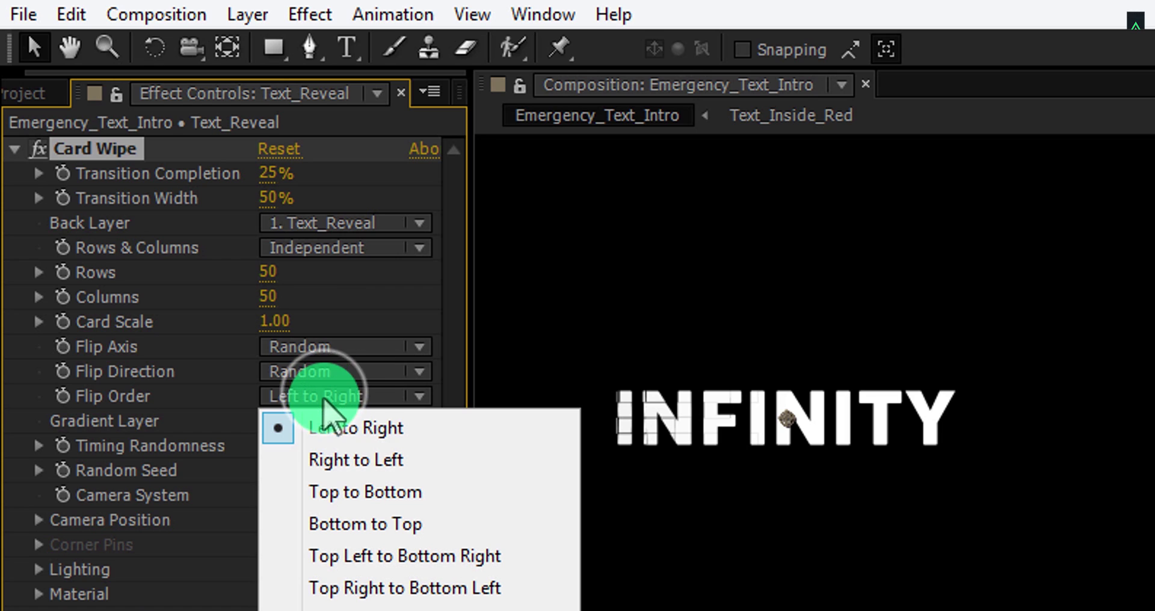
left_click(332, 462)
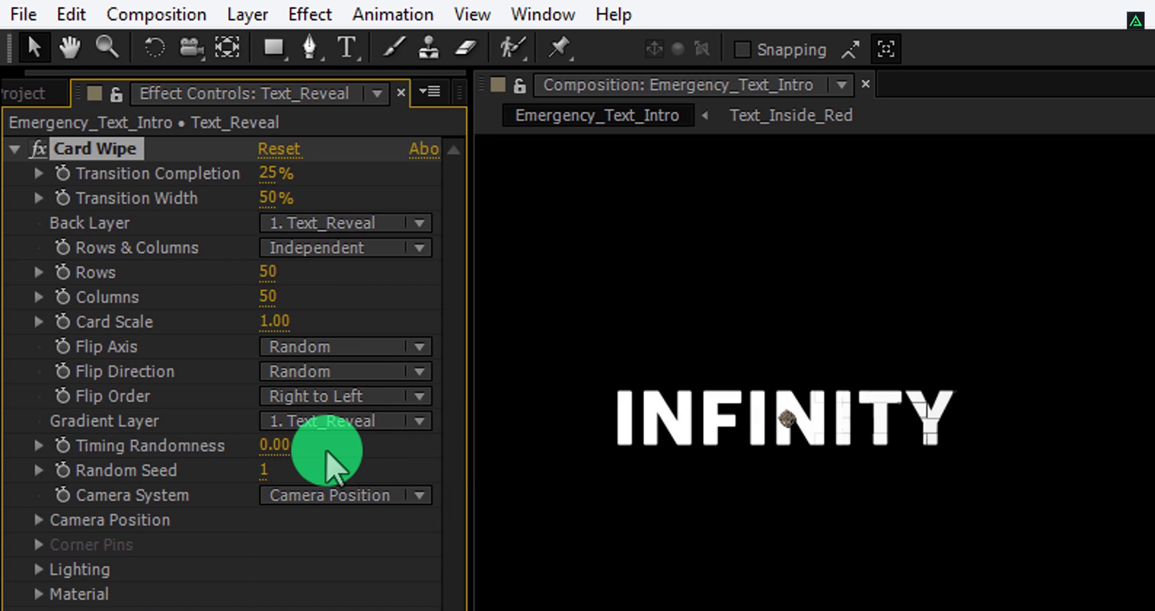
left_click(295, 222)
left_click(308, 253)
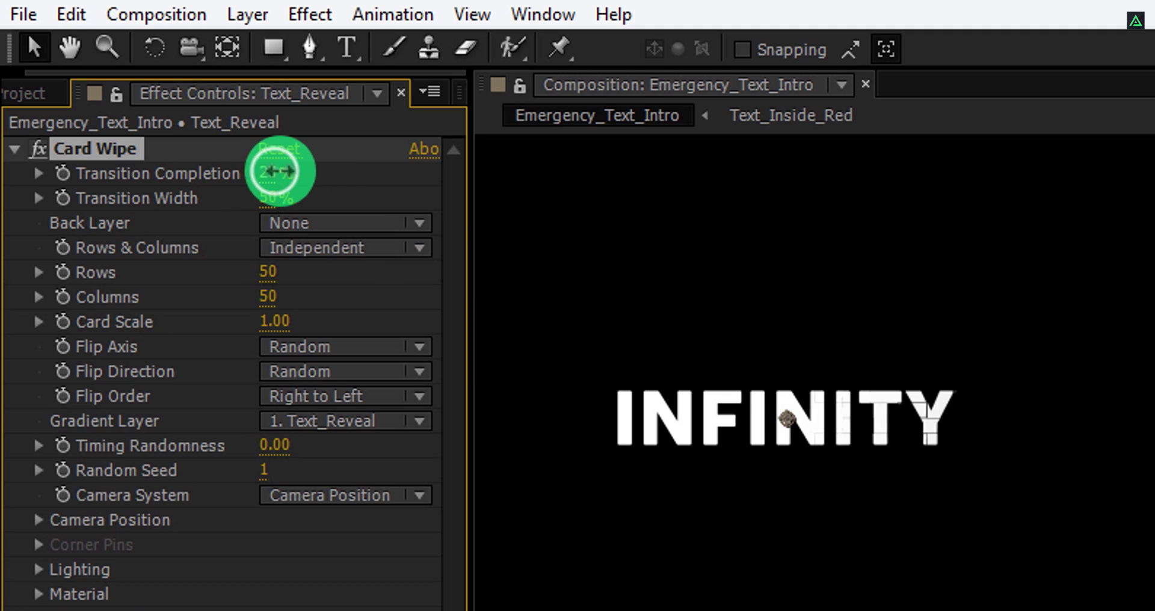
- Adjust Card Wipe's Transition Completion around the 4-second mark and preview the card-by-card reveal
left_click_drag(278, 173, 322, 171)
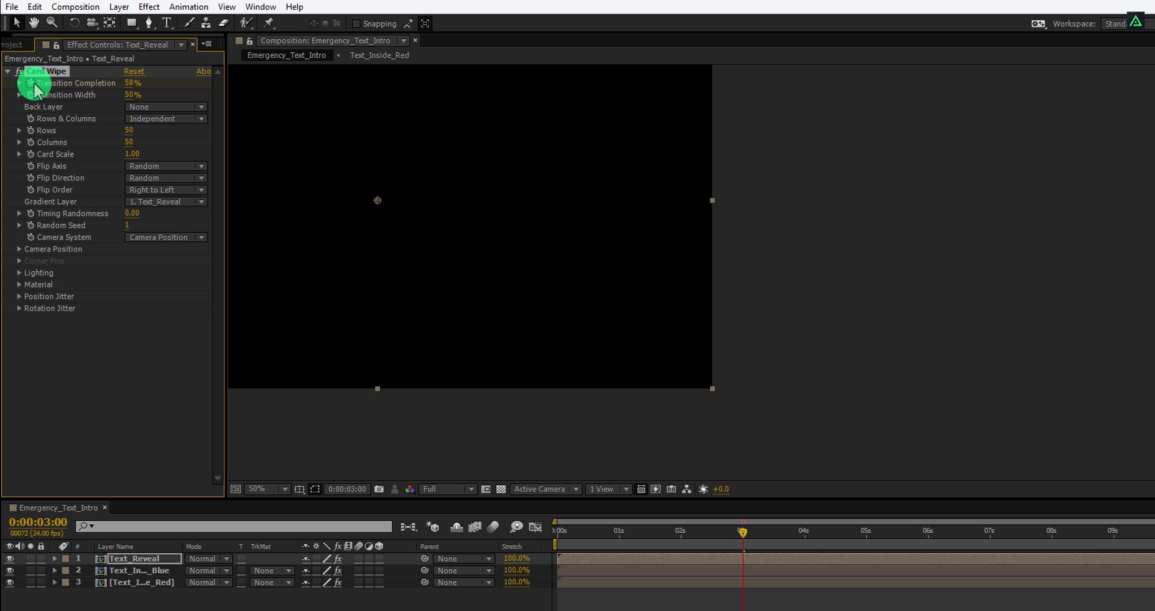
left_click(808, 538)
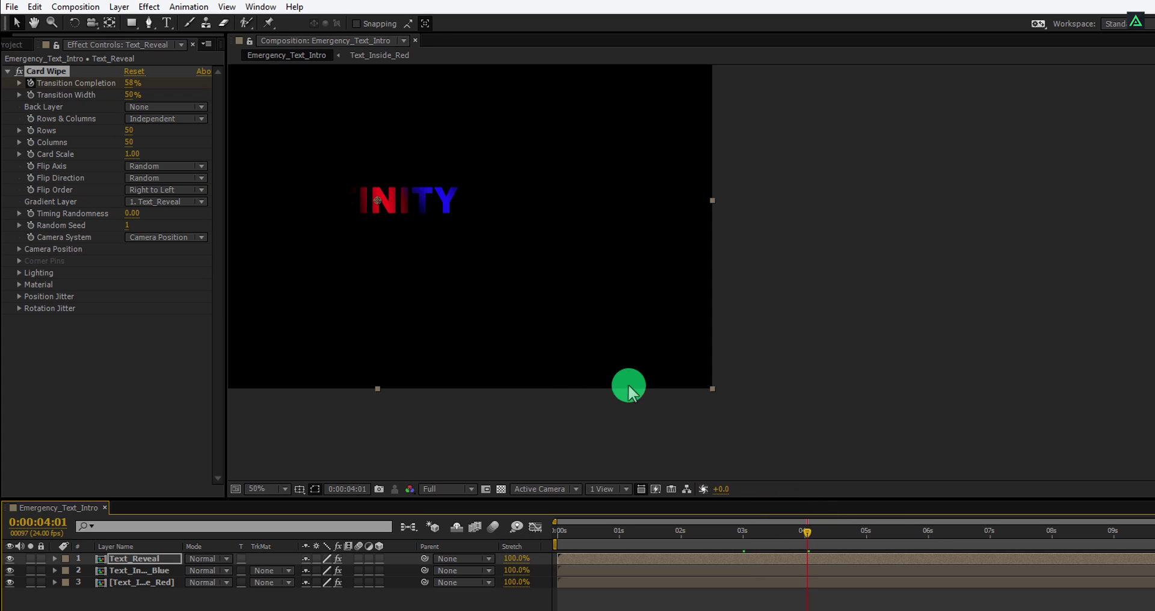
left_click(134, 83)
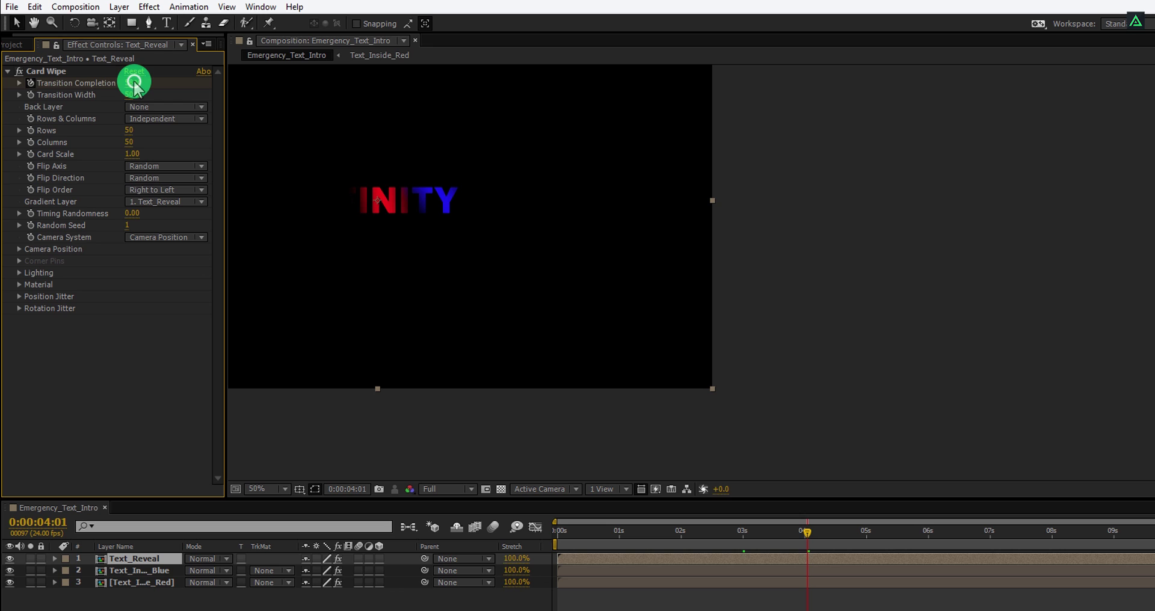
left_click_drag(134, 83, 116, 85)
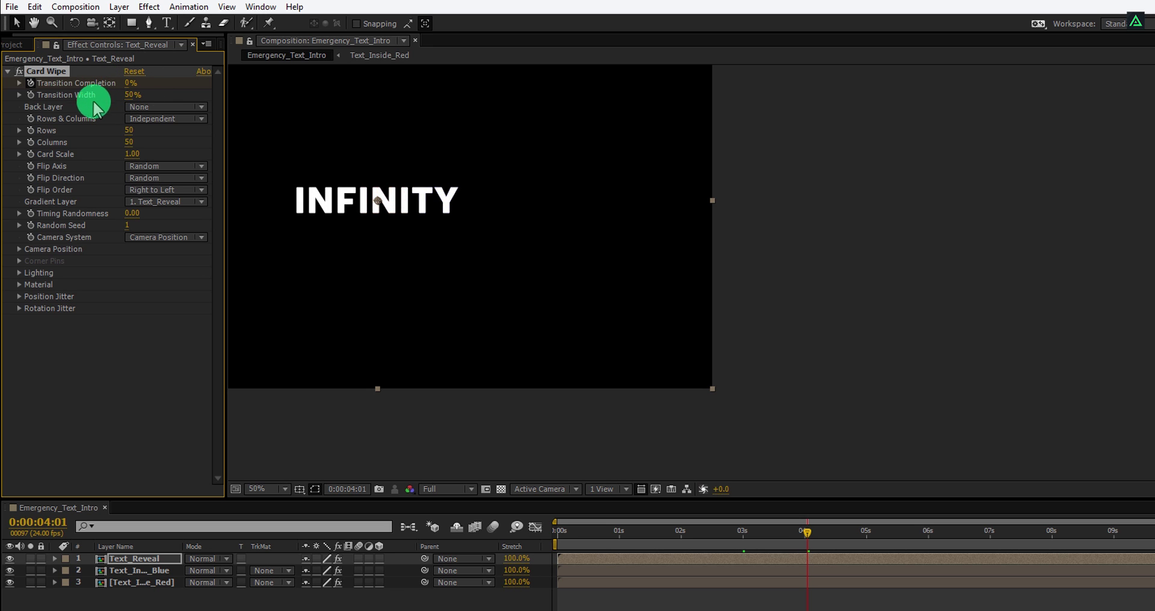
left_click_drag(336, 197, 618, 266)
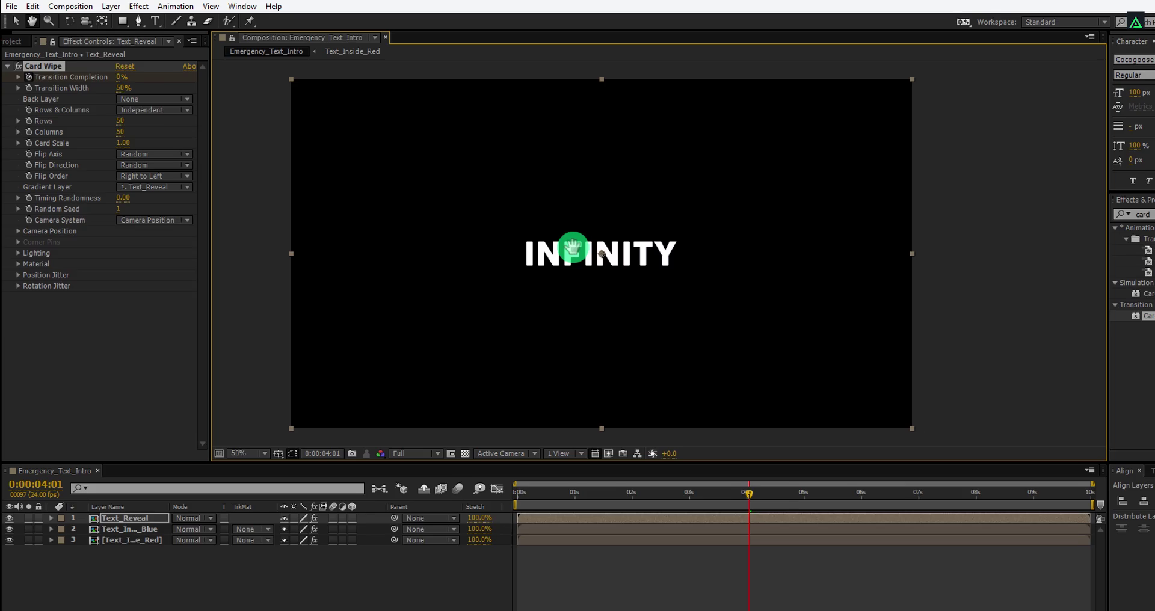
left_click_drag(696, 499, 720, 499)
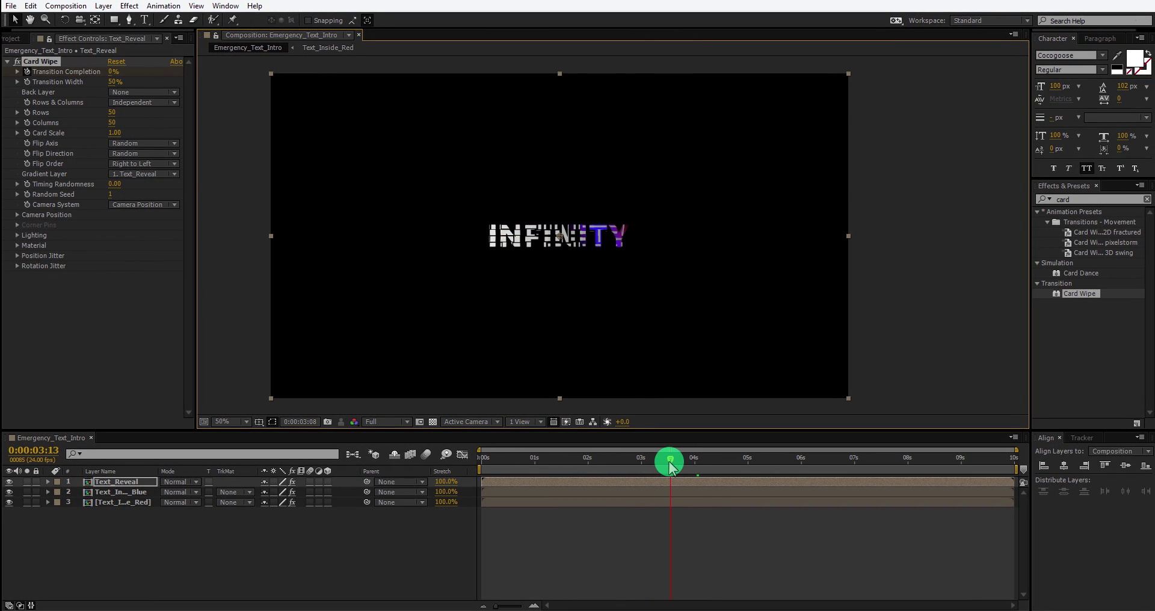
mouse_move(670, 461)
left_mouse_down()
mouse_move(701, 465)
mouse_move(621, 469)
mouse_move(680, 475)
left_mouse_up()
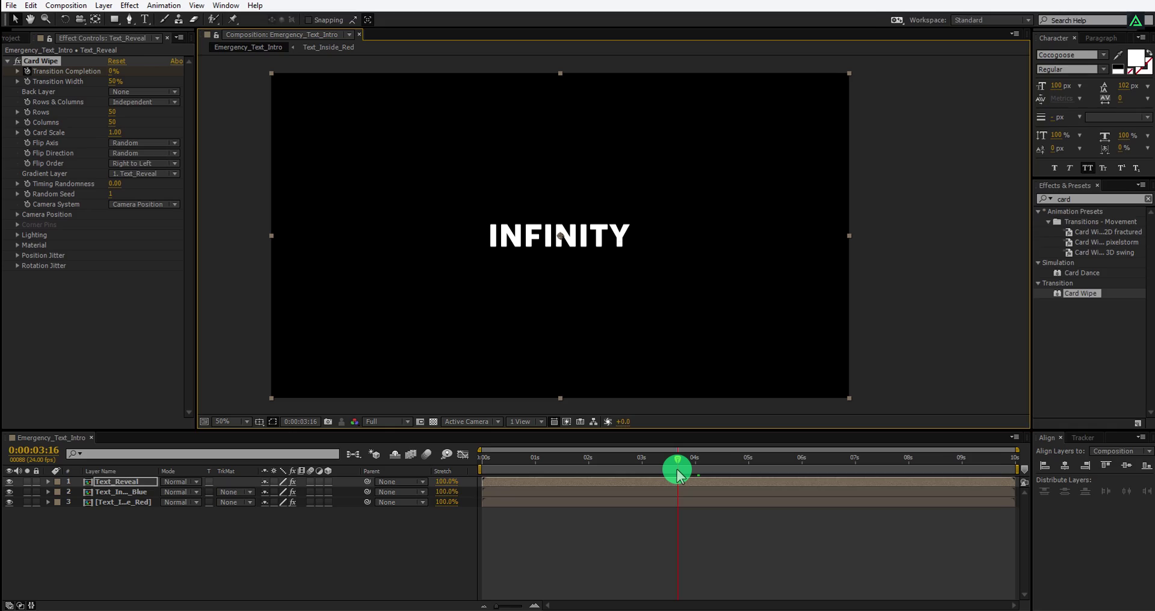
- Apply Easy Ease to both Transition Completion keyframes, then select all three text layers
key("u")
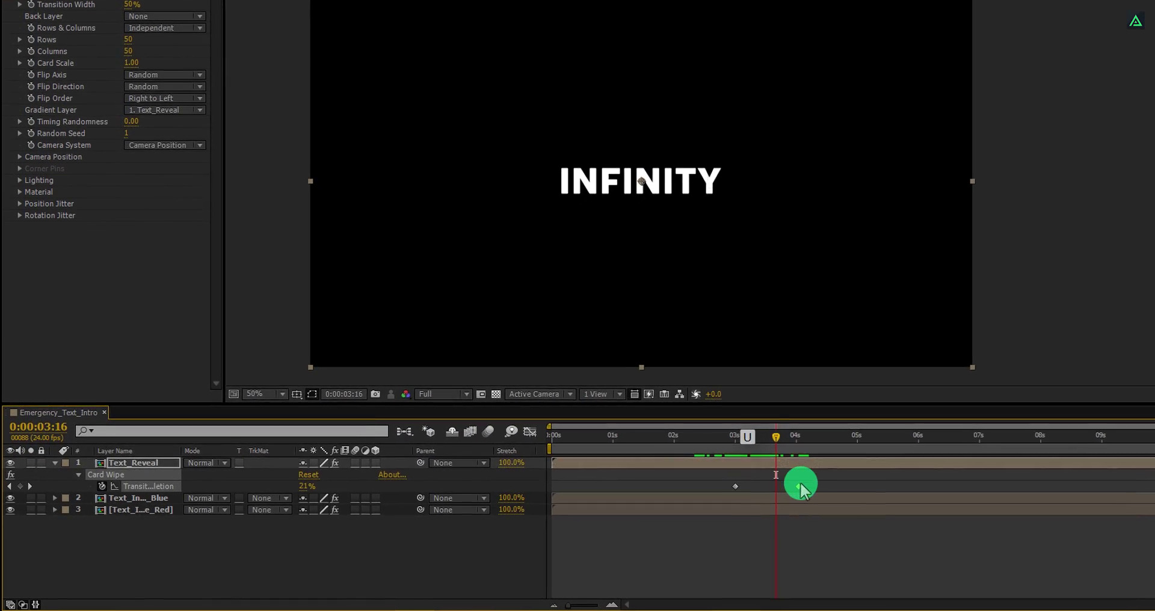
left_click(800, 486)
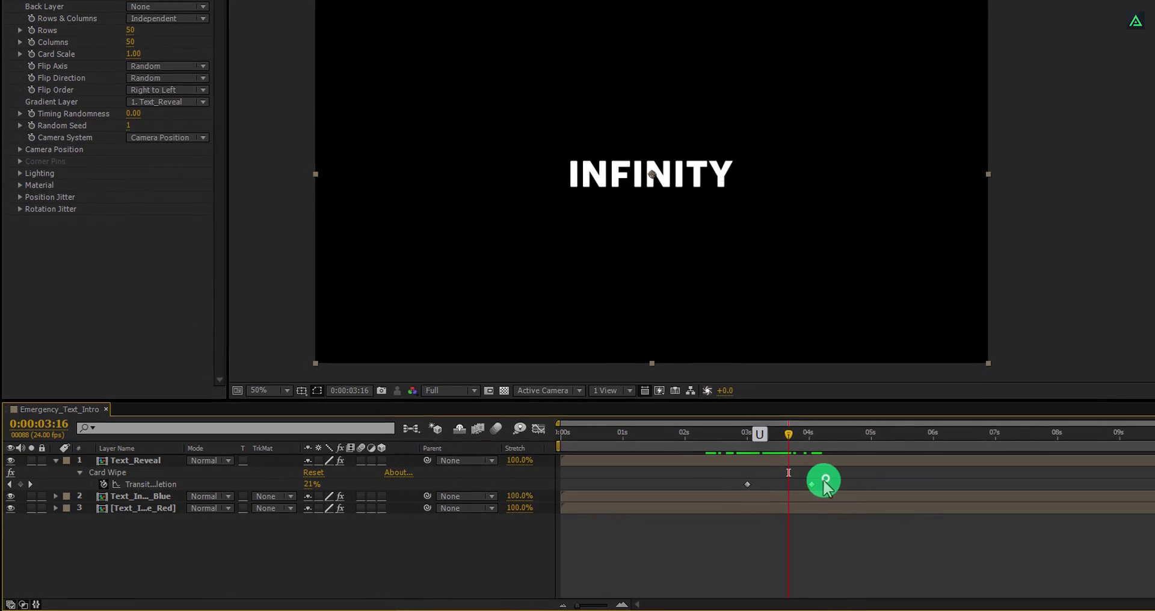
right_click(748, 485)
mouse_move(776, 471)
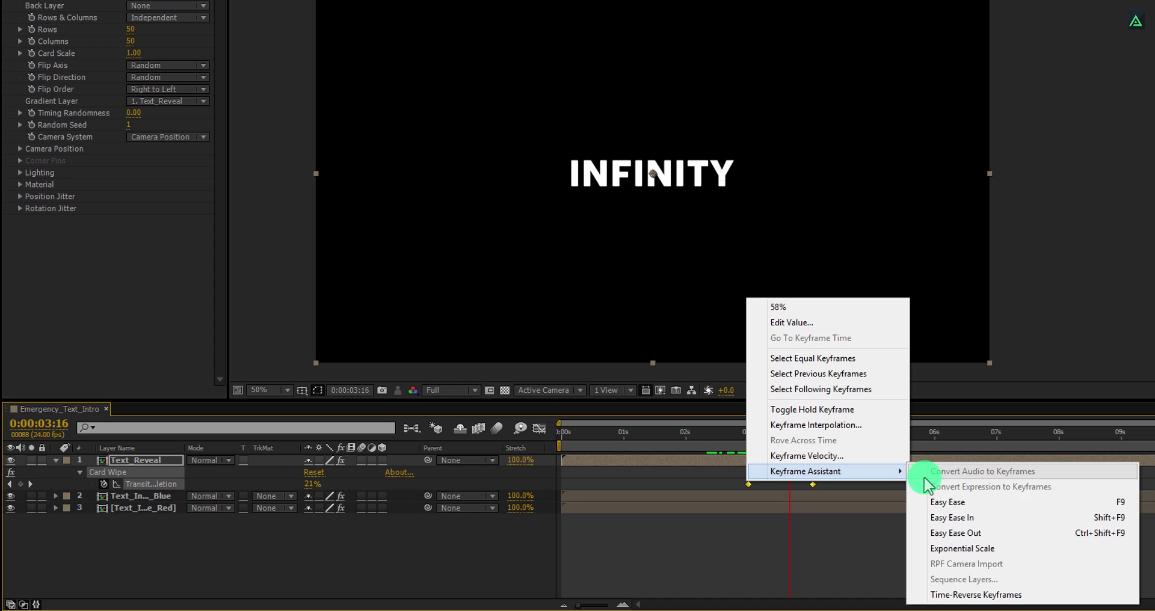
left_click(947, 506)
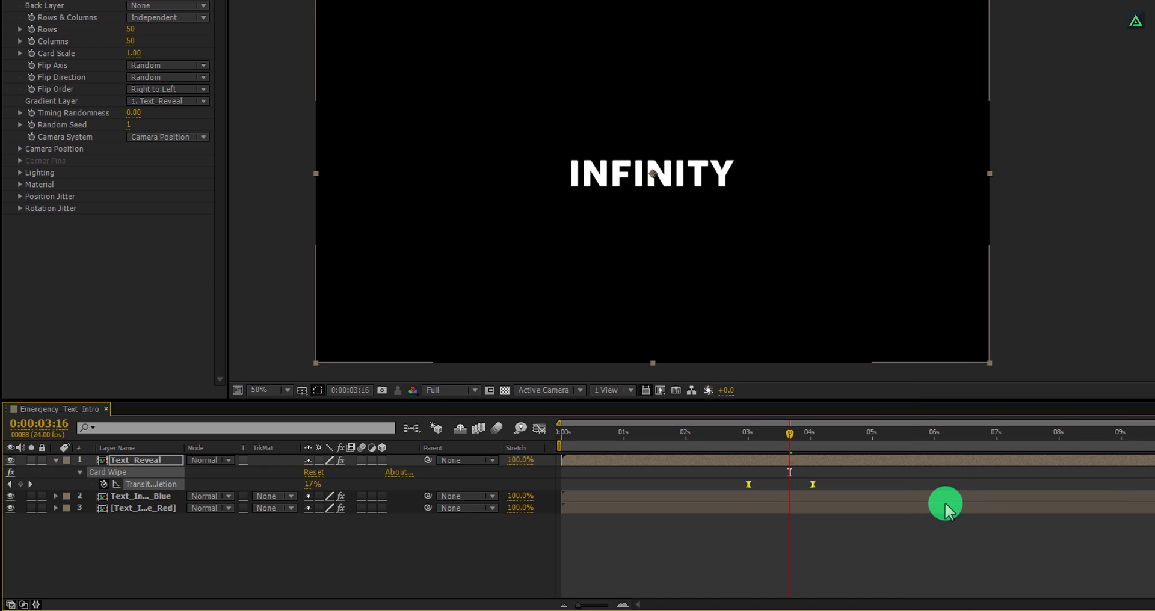
mouse_move(760, 439)
left_mouse_down()
mouse_move(716, 438)
mouse_move(782, 444)
left_mouse_up()
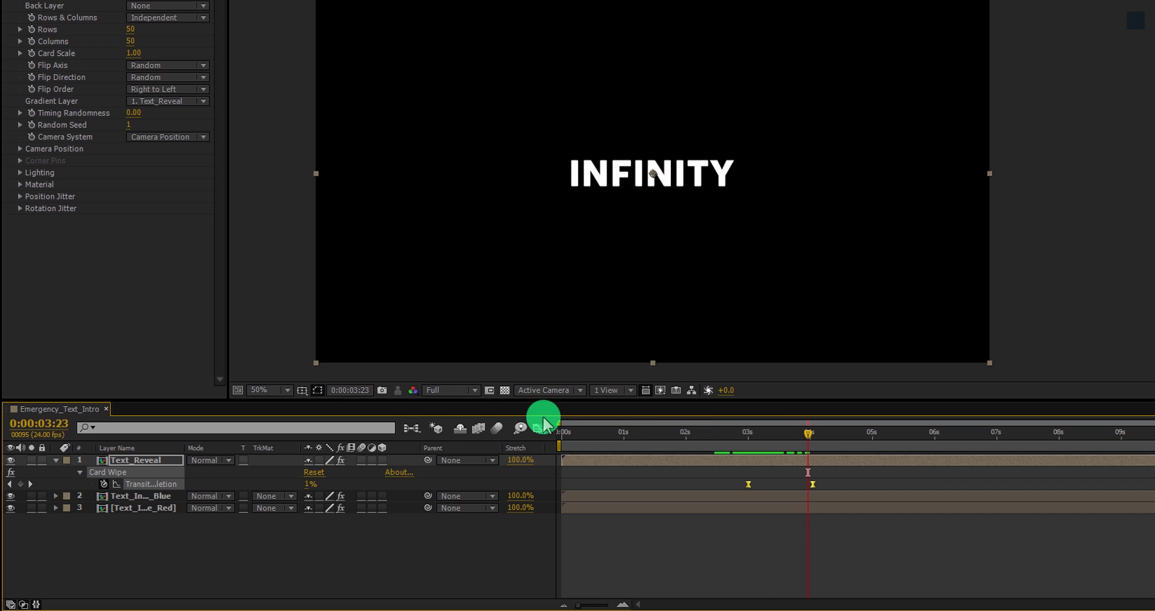
left_click_drag(137, 517, 142, 472)
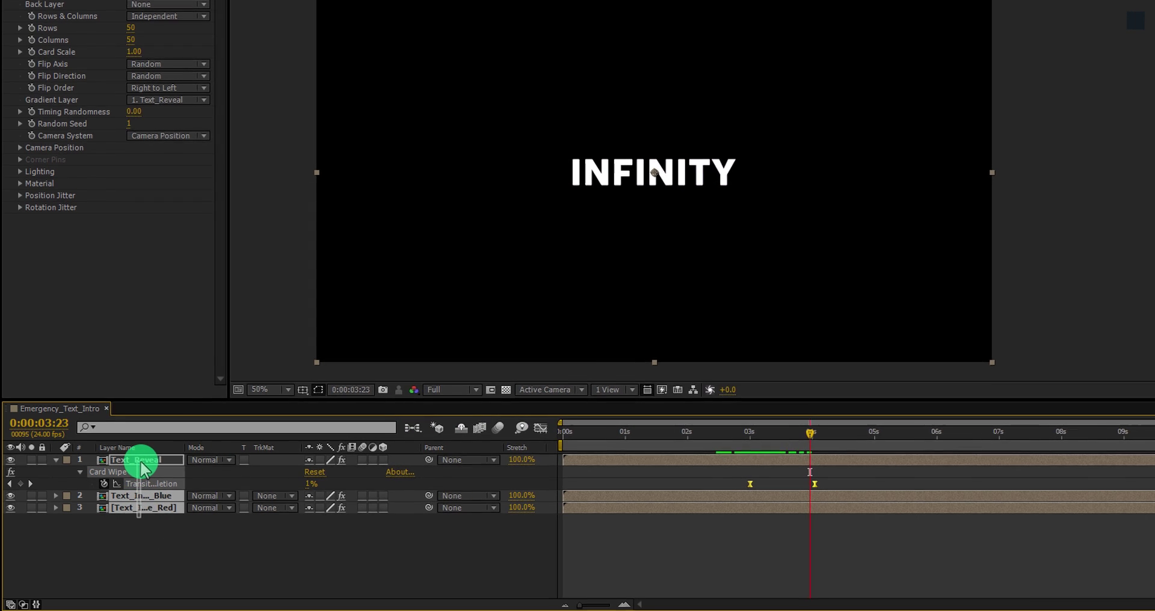
- Pre-compose the three selected text layers into Light_Flicker, moving all attributes
right_click(149, 462)
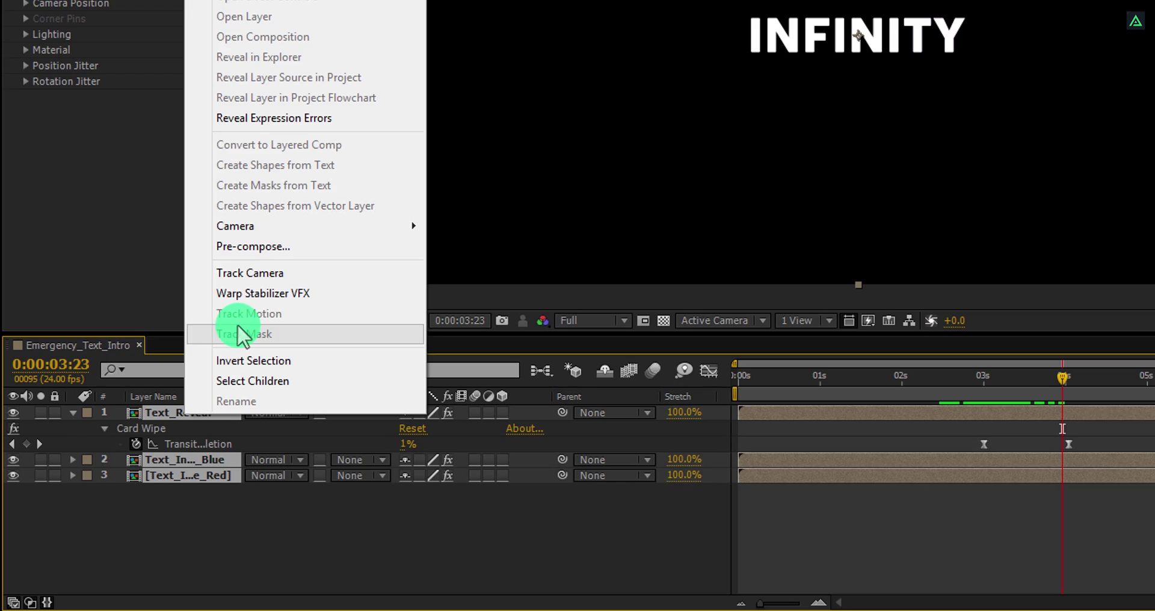
left_click(237, 269)
type("Light_Flicker")
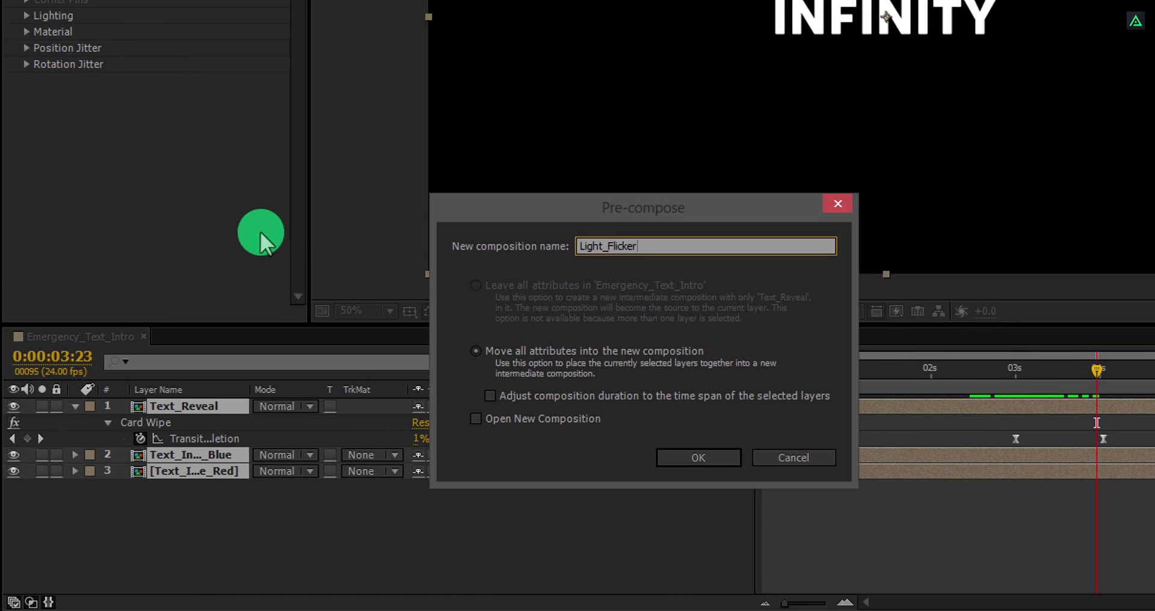
left_click(667, 453)
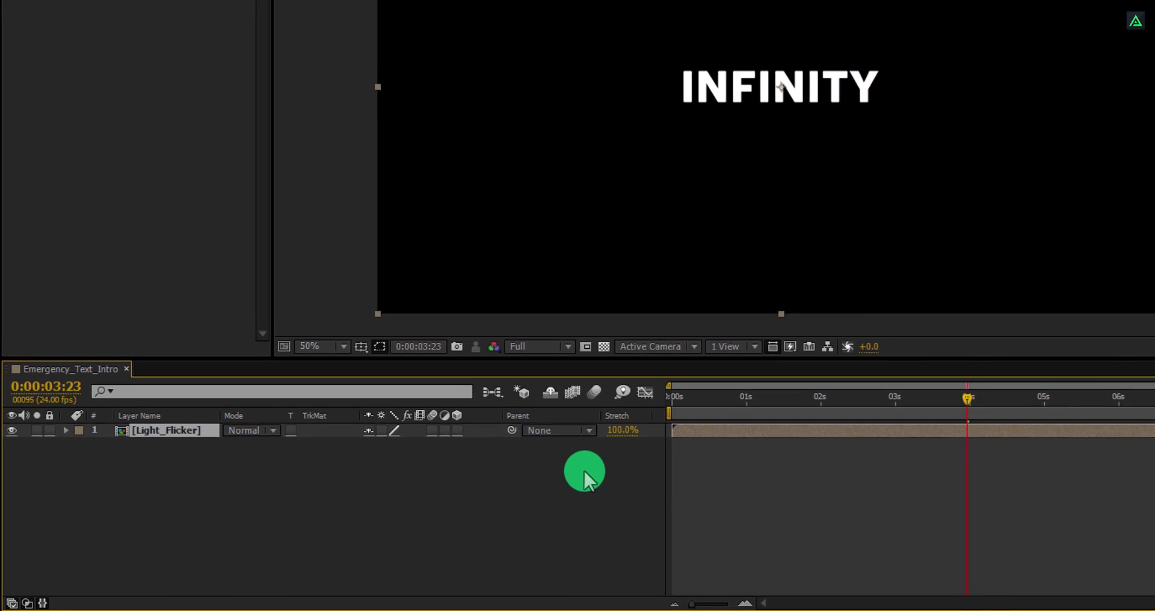
left_click(16, 38)
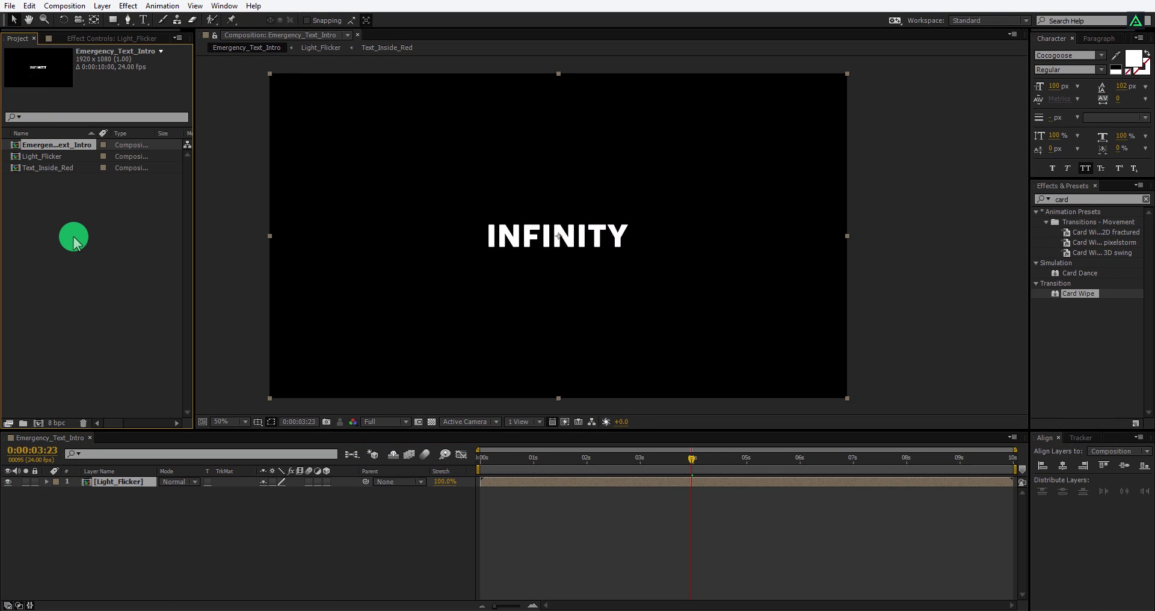
- Import Background.jpg and Floor.jpg from the Data folder as layers below Light_Flicker
left_click(40, 608)
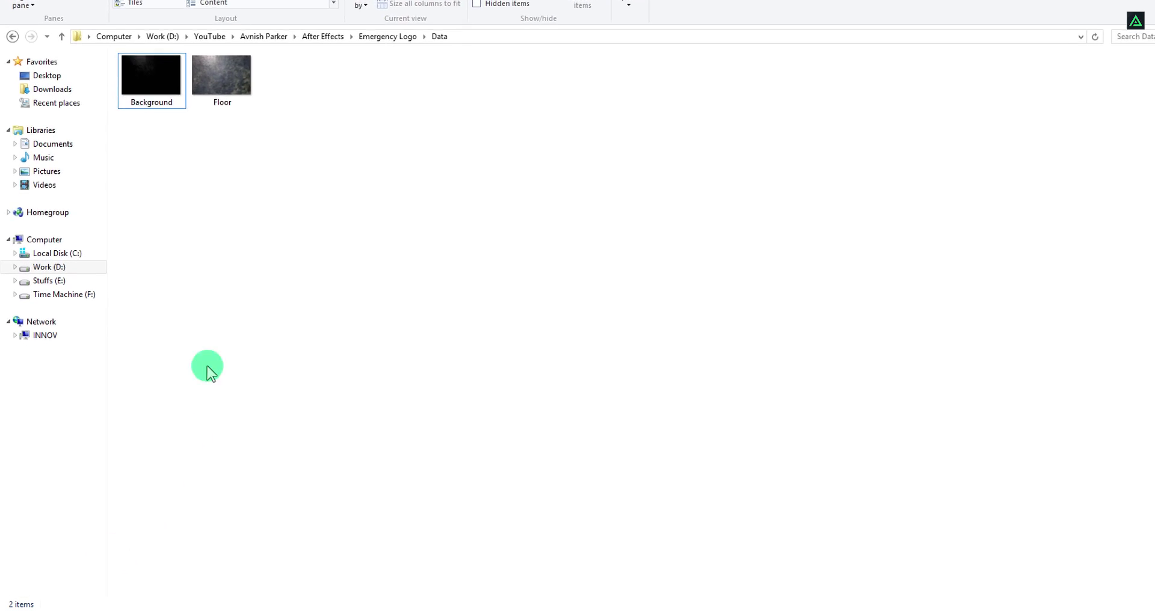
left_click_drag(272, 93, 187, 121)
left_click_drag(205, 77, 96, 246)
left_click_drag(85, 93, 147, 485)
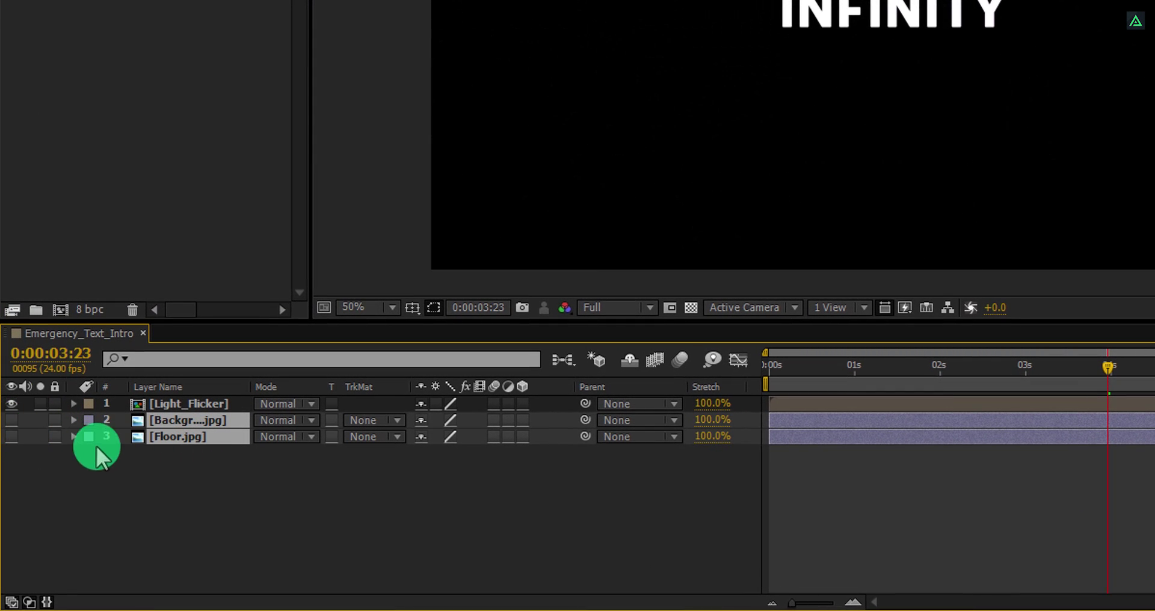
- Duplicate the Light_Flicker layer and rename the copy Light_Floor
left_click(134, 461)
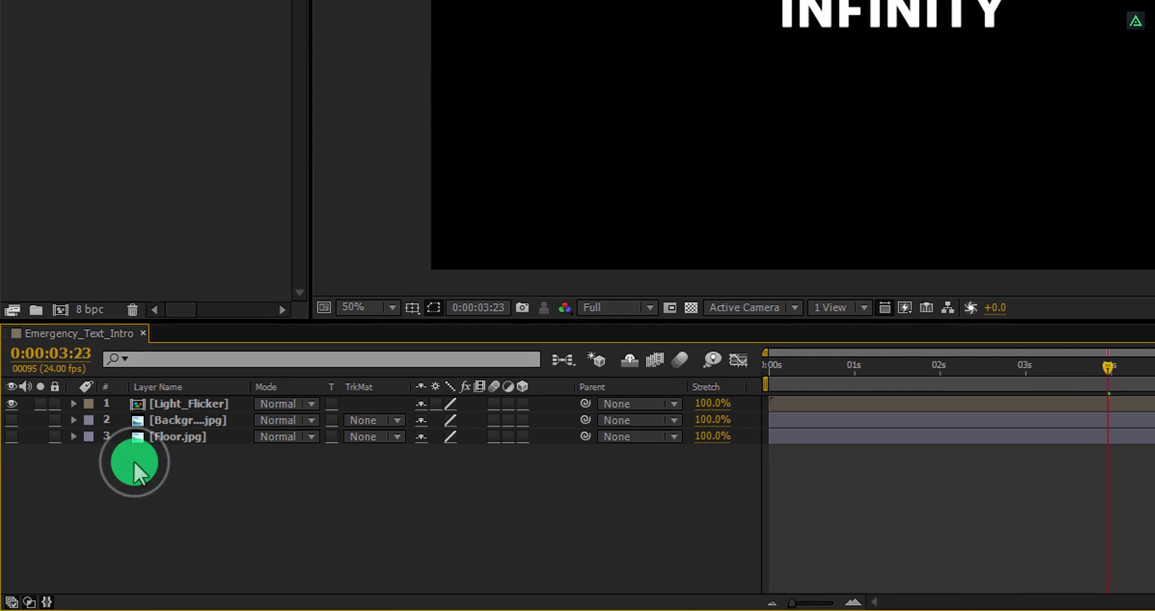
left_click(179, 398)
key("ctrl+d")
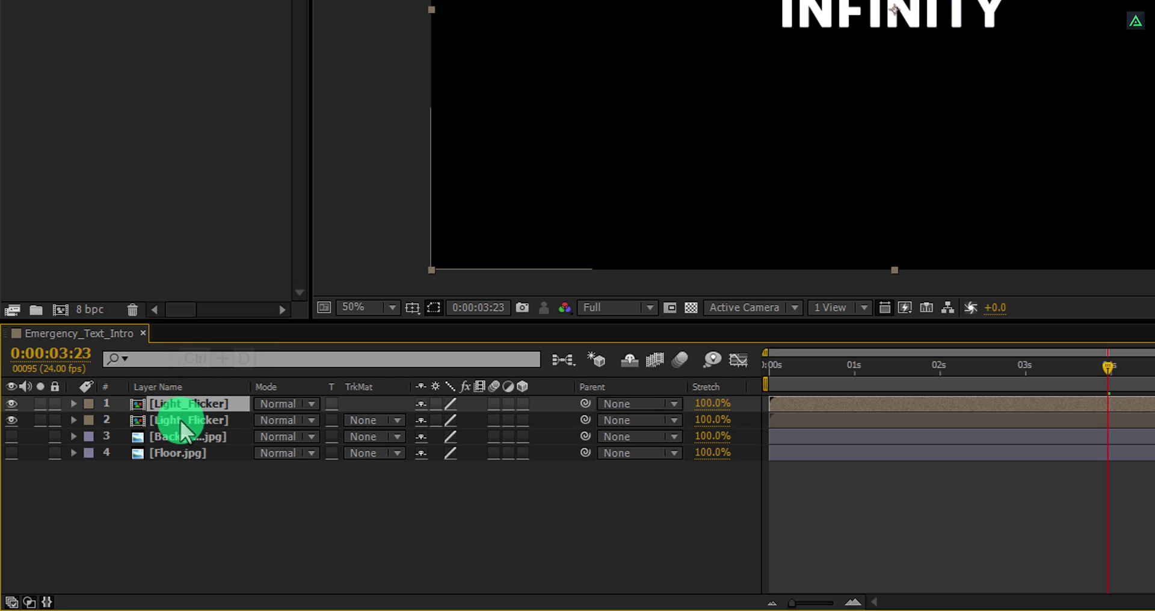
left_click(179, 420)
key("Return")
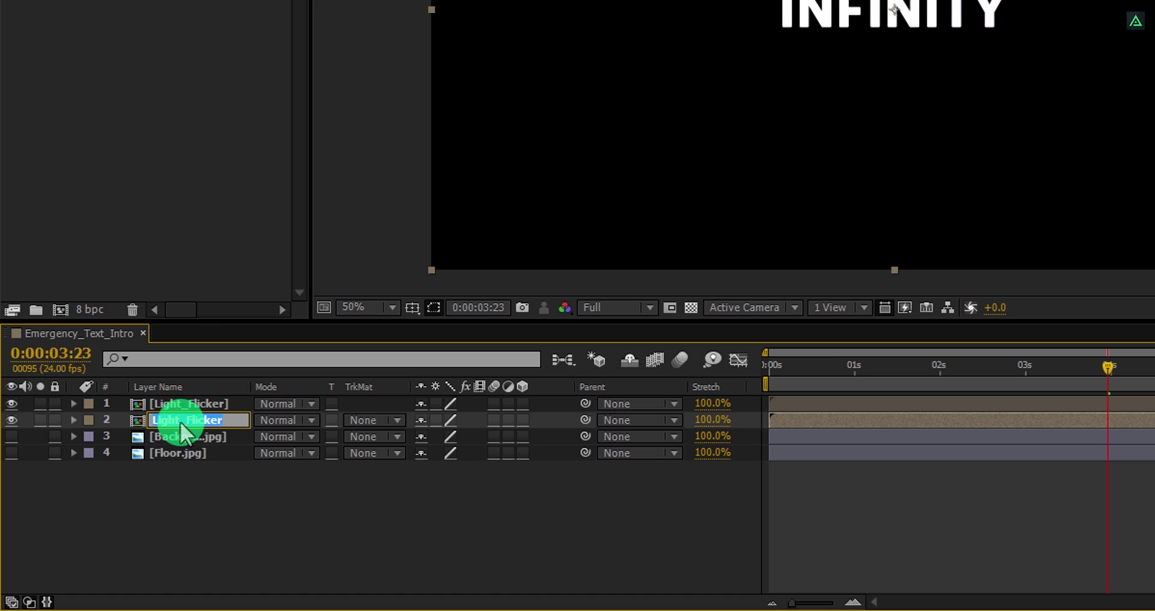
key("BackSpace")
key("BackSpace")
key("BackSpace")
key("BackSpace")
key("BackSpace")
key("BackSpace")
key("BackSpace")
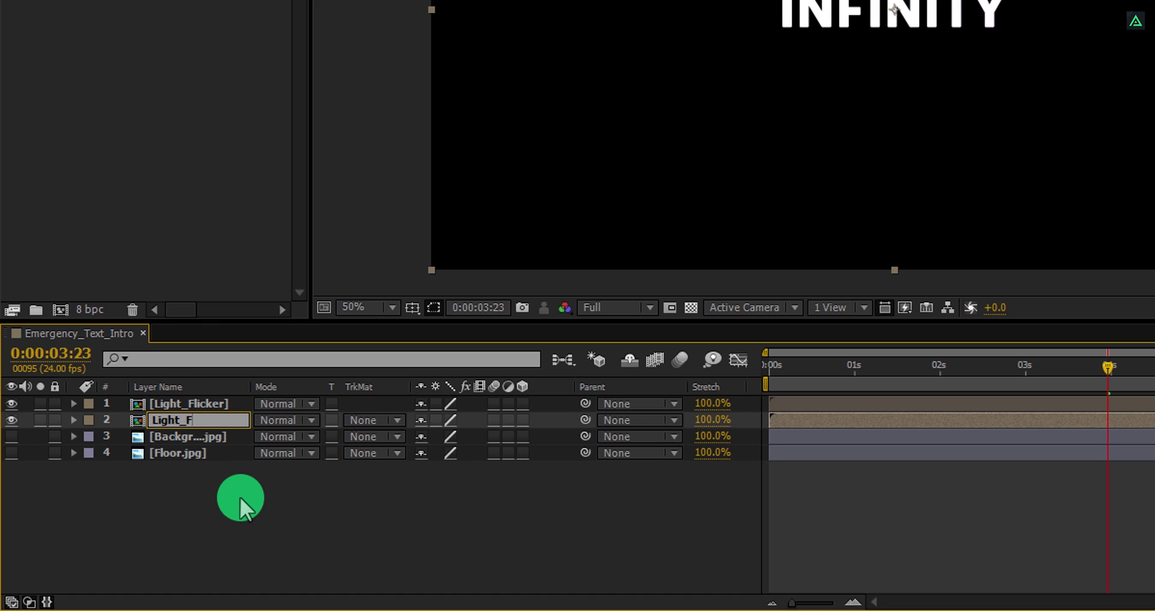
type("Floor")
key("Return")
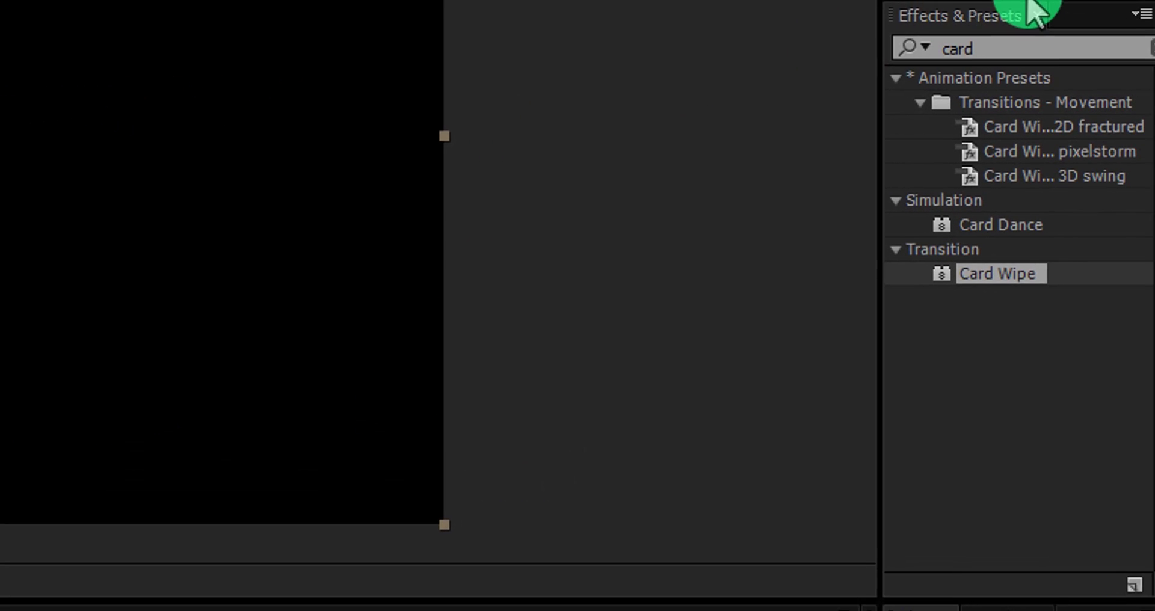
- Apply Compound Blur to Light_Floor with Floor.jpg as Blur Layer, raising Maximum Blur from 40 to 69
left_click(1004, 51)
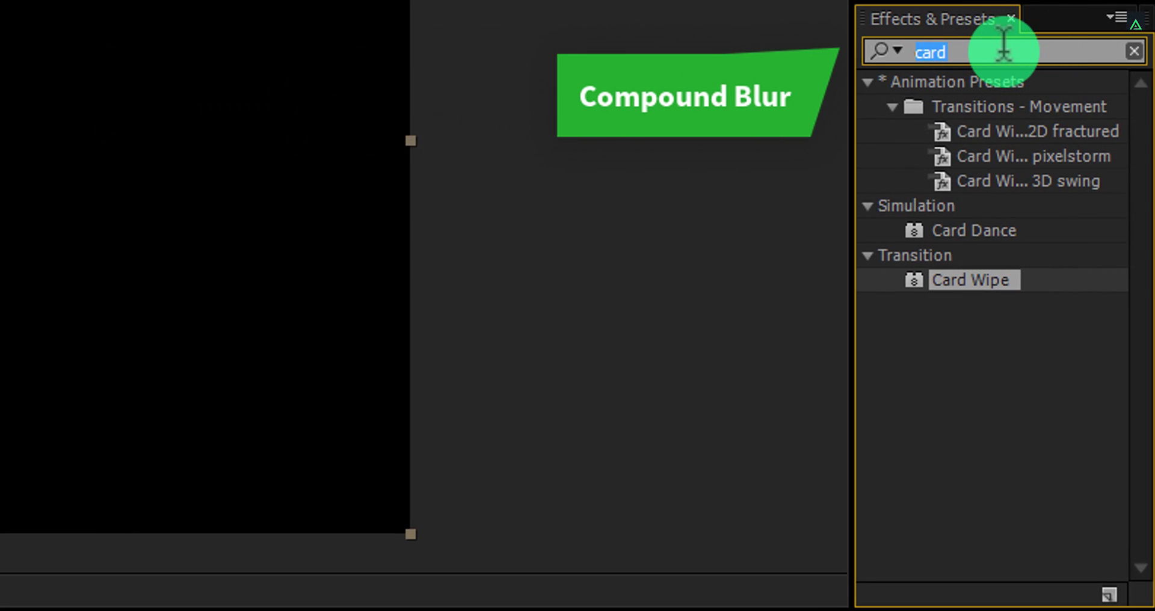
type("compo")
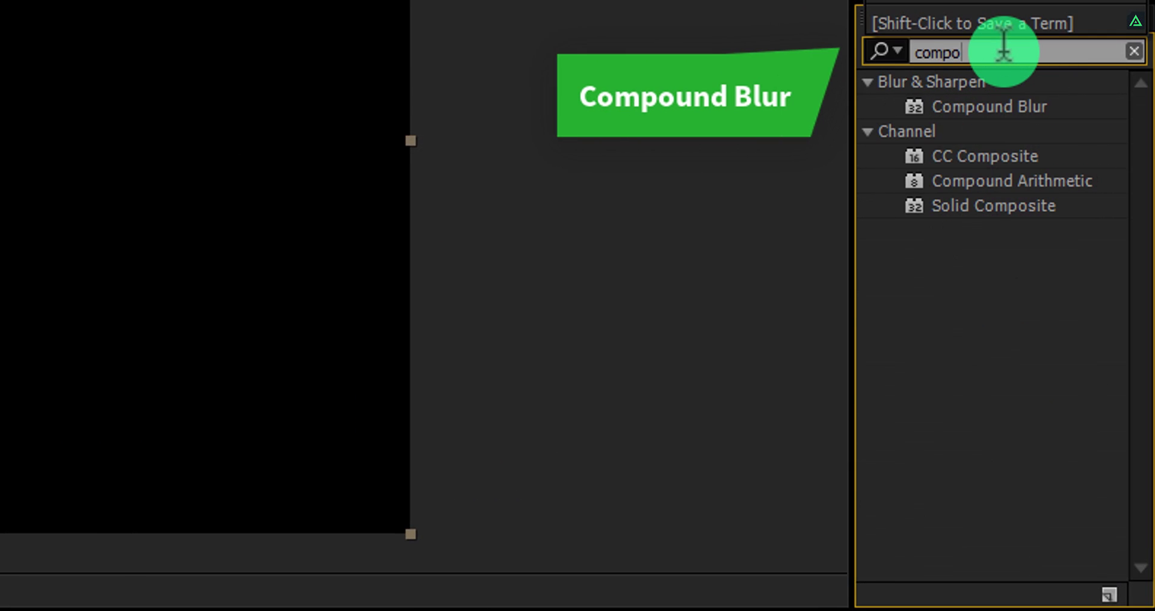
type("u")
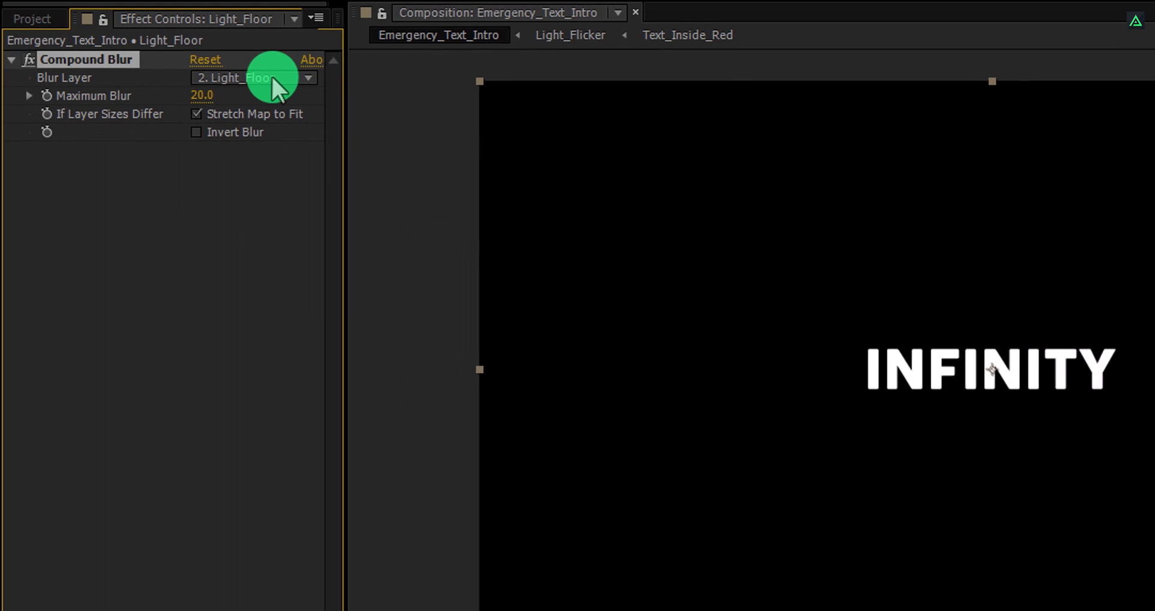
left_click(271, 77)
left_click(273, 199)
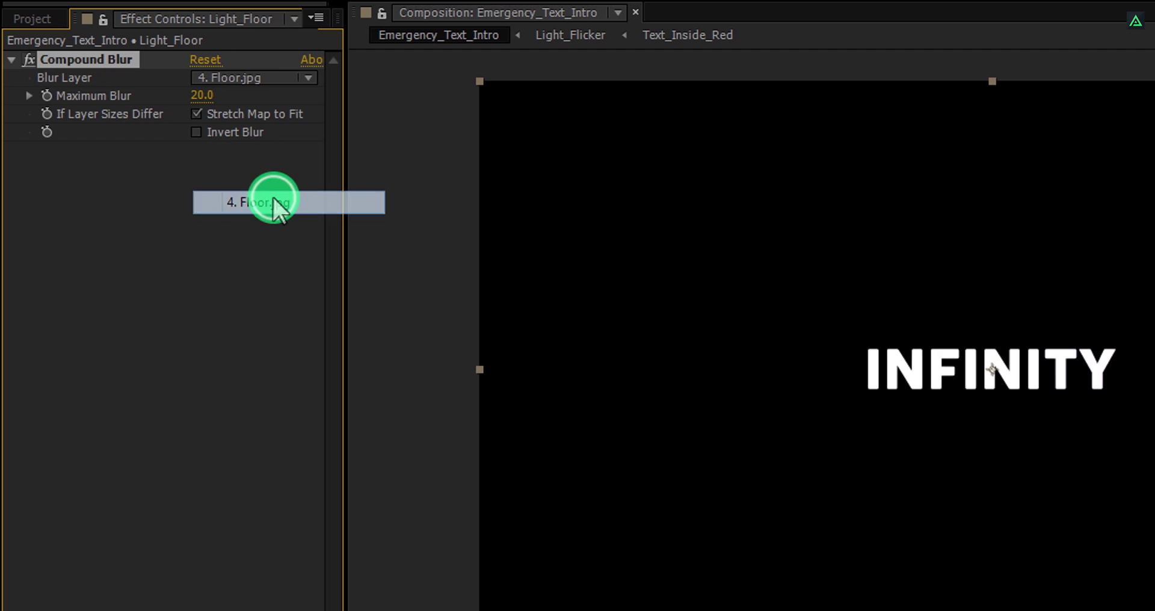
left_click(204, 97)
type("40")
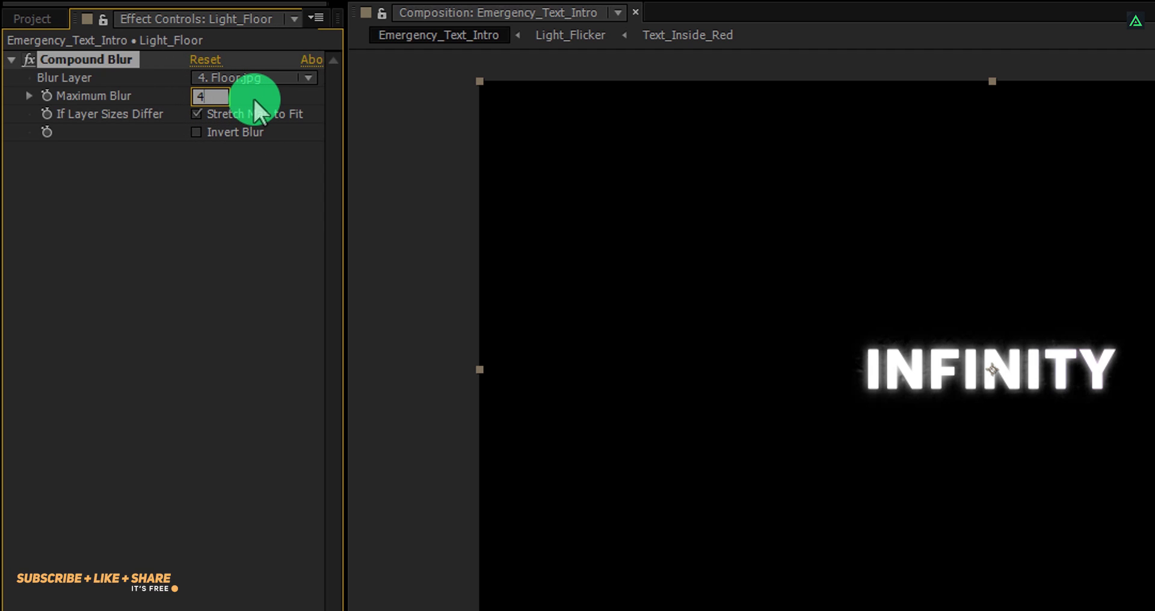
key("Return")
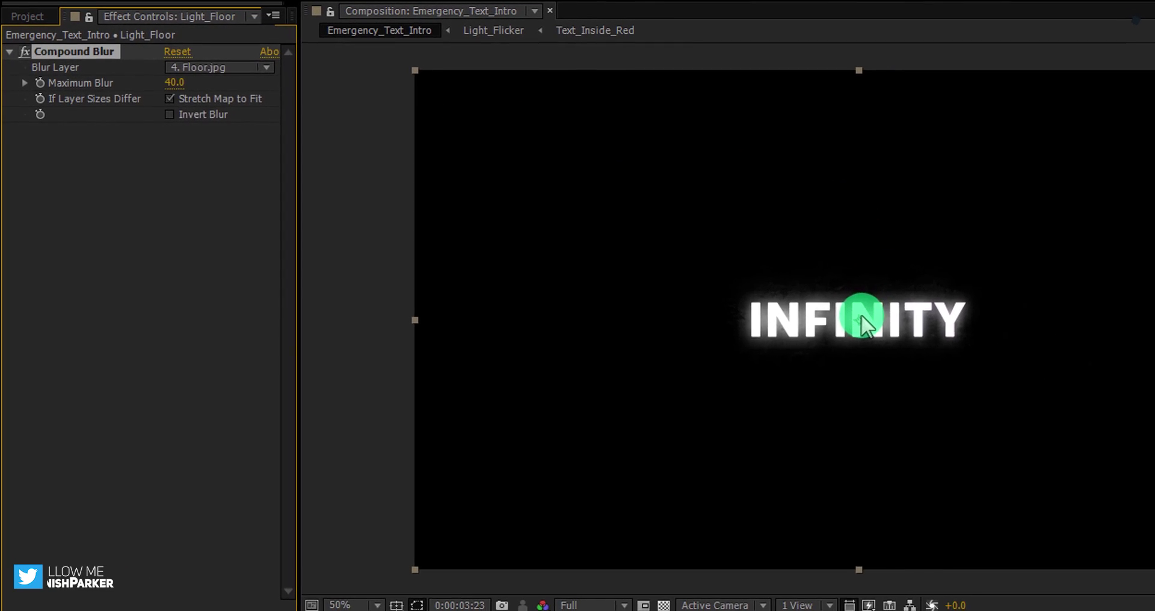
scroll(861, 314, "up", 4)
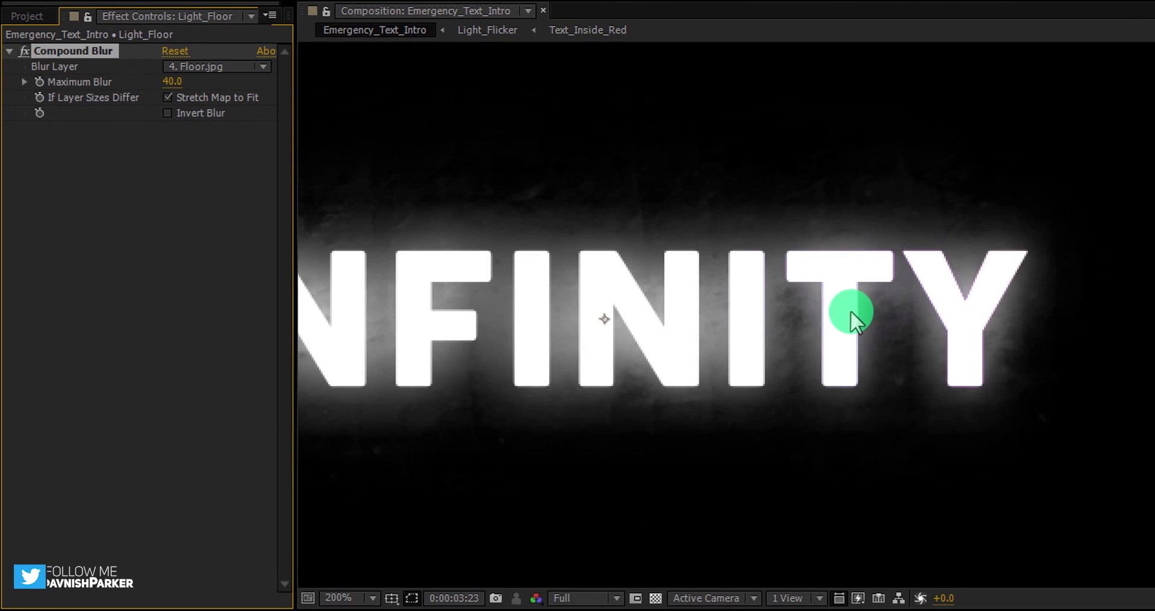
scroll(710, 322, "down", 2)
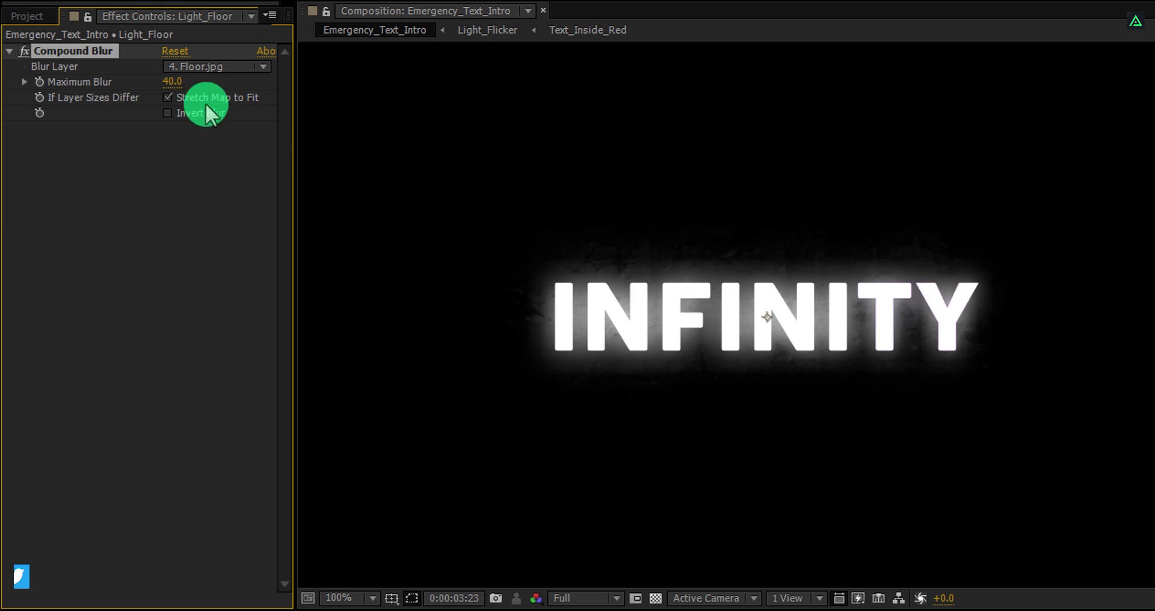
left_click_drag(173, 82, 218, 95)
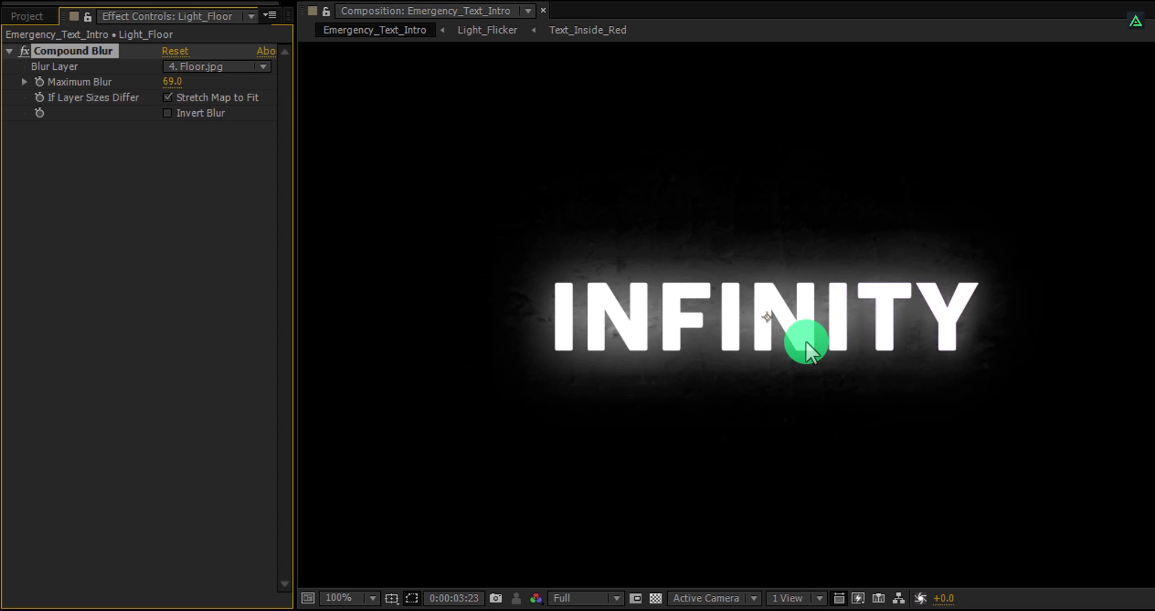
scroll(806, 340, "down", 2)
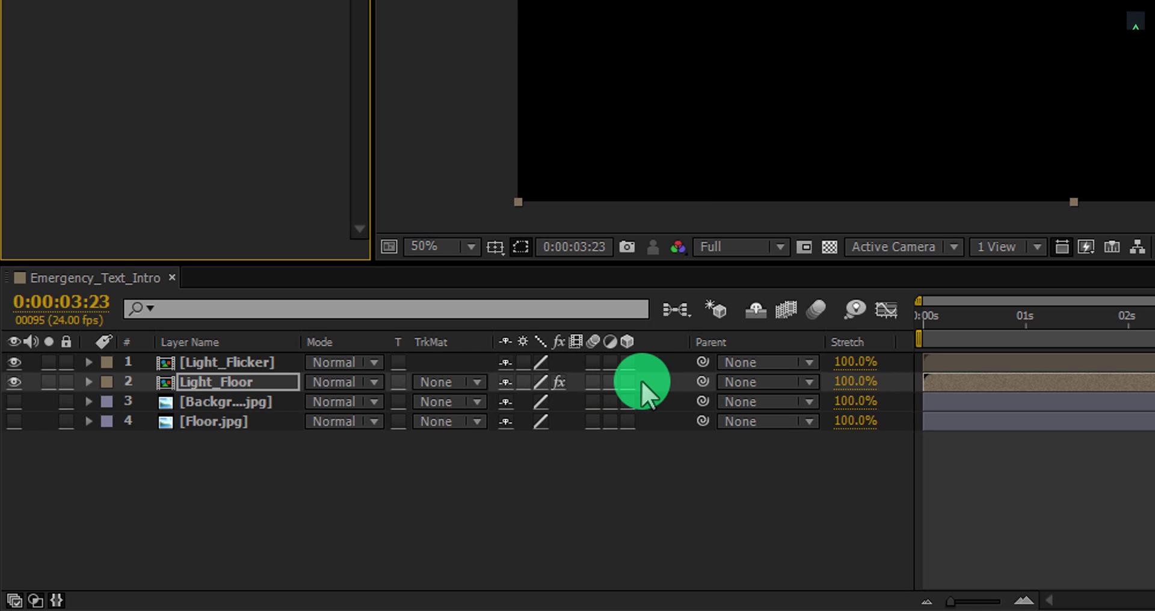
- Turn on the 3D Layer switch for Light_Flicker, Light_Floor and Background.jpg
key("F4")
key("F4")
key("F4")
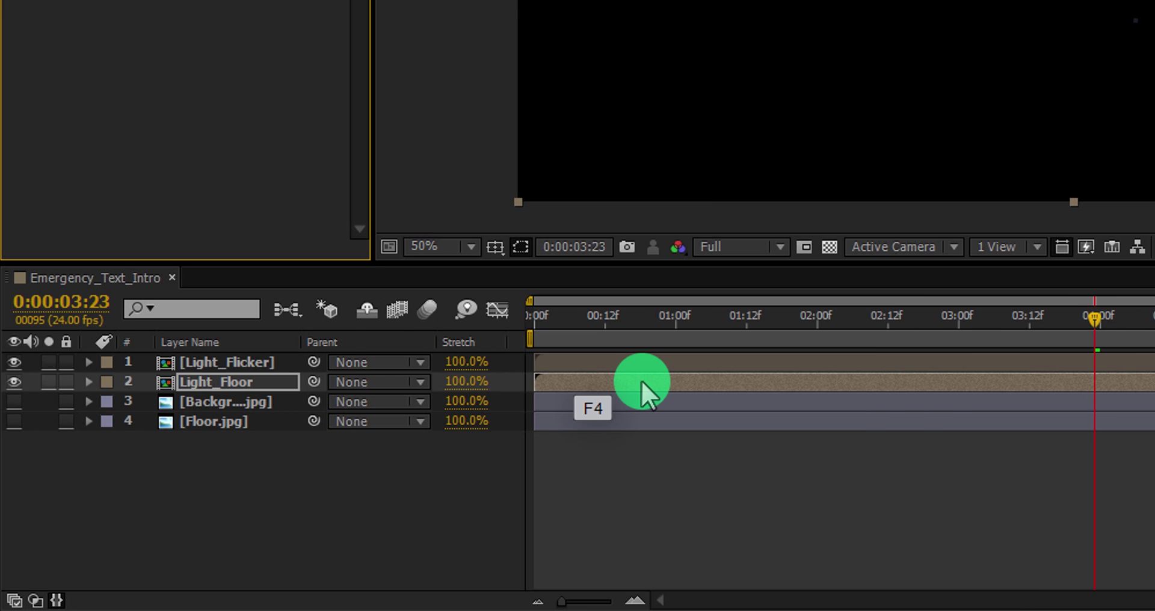
key("F4")
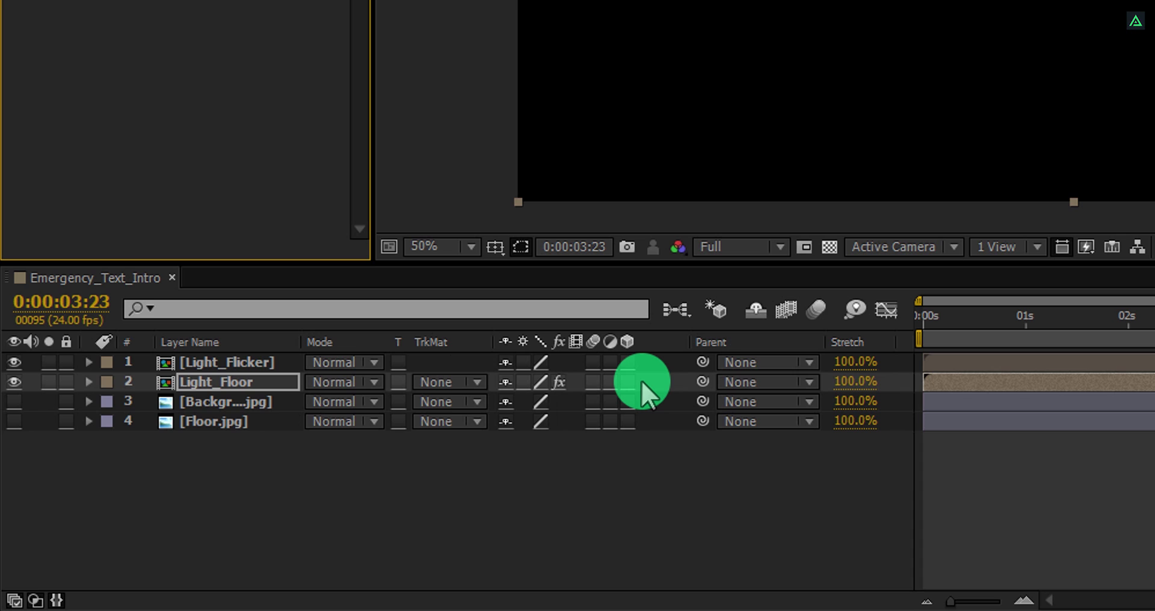
right_click(649, 341)
mouse_move(666, 415)
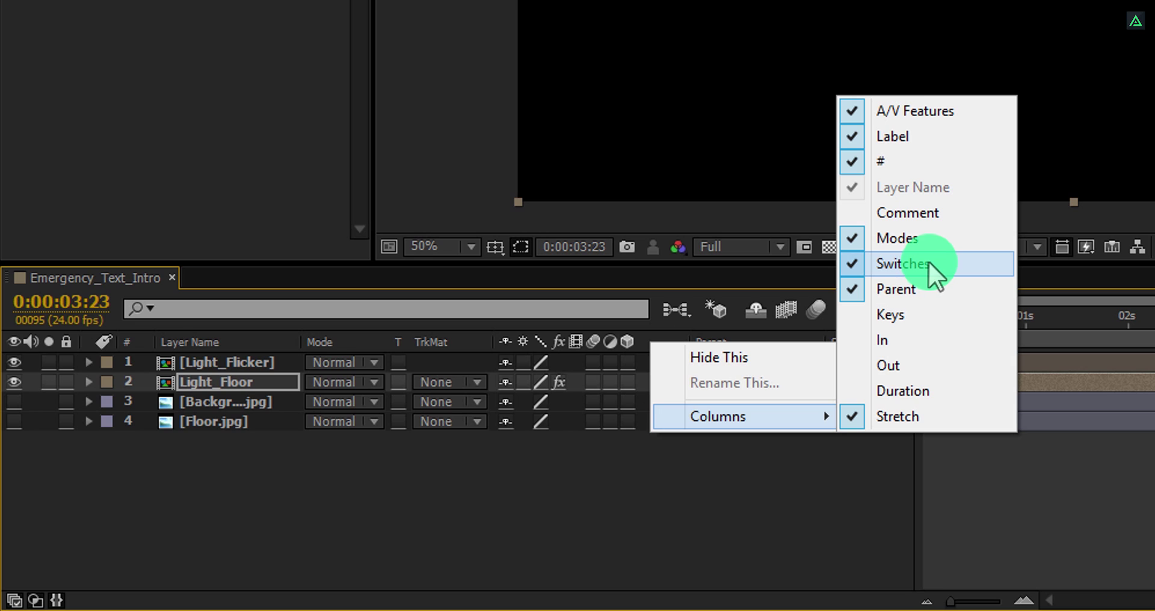
left_click(626, 361)
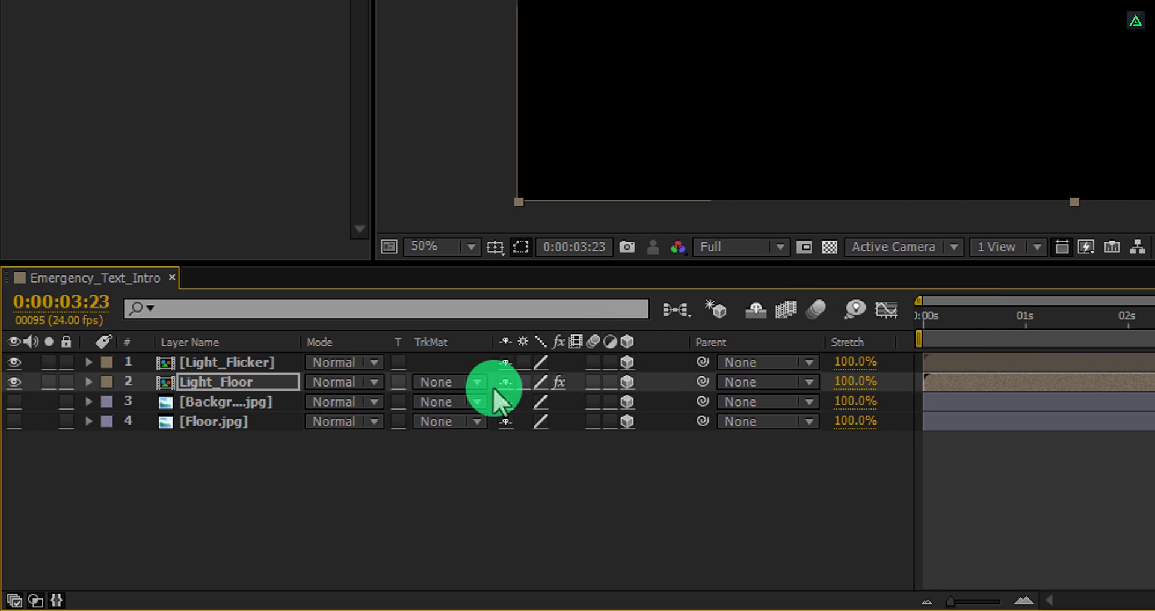
- Set Light_Floor's Orientation X to 285° and lower it beneath INFINITY, then preview
key("Return")
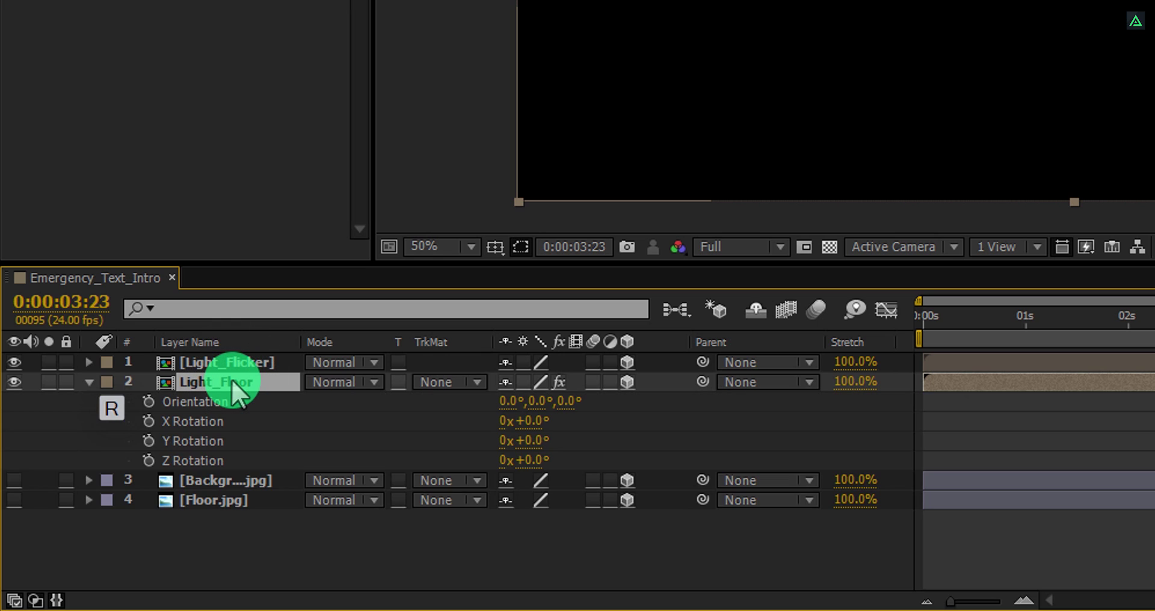
left_click_drag(508, 410, 435, 413)
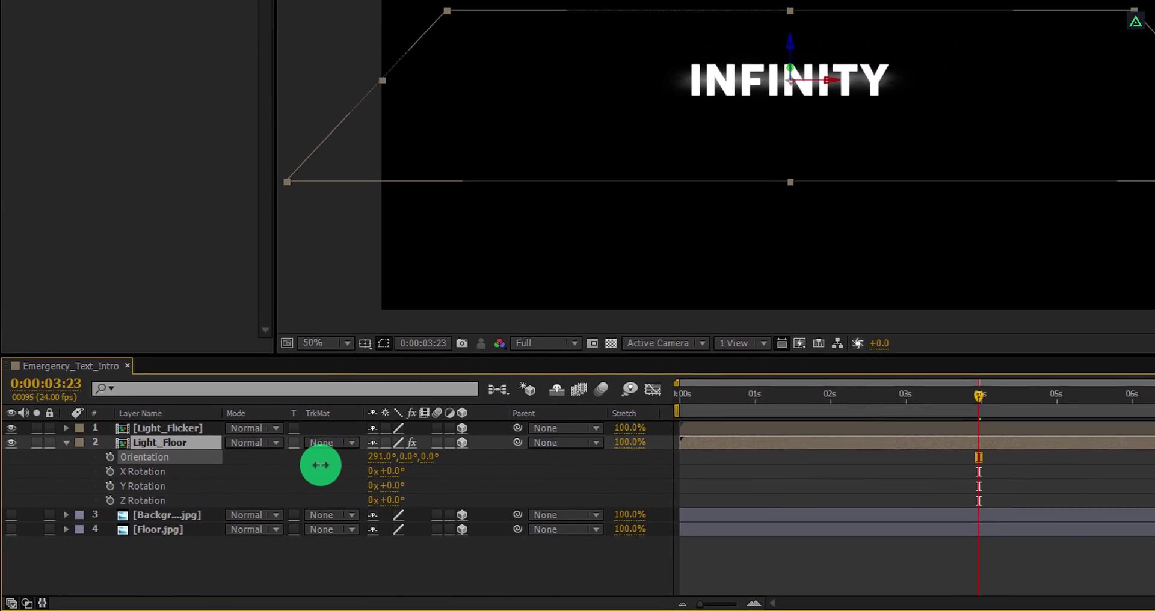
left_click_drag(321, 465, 313, 468)
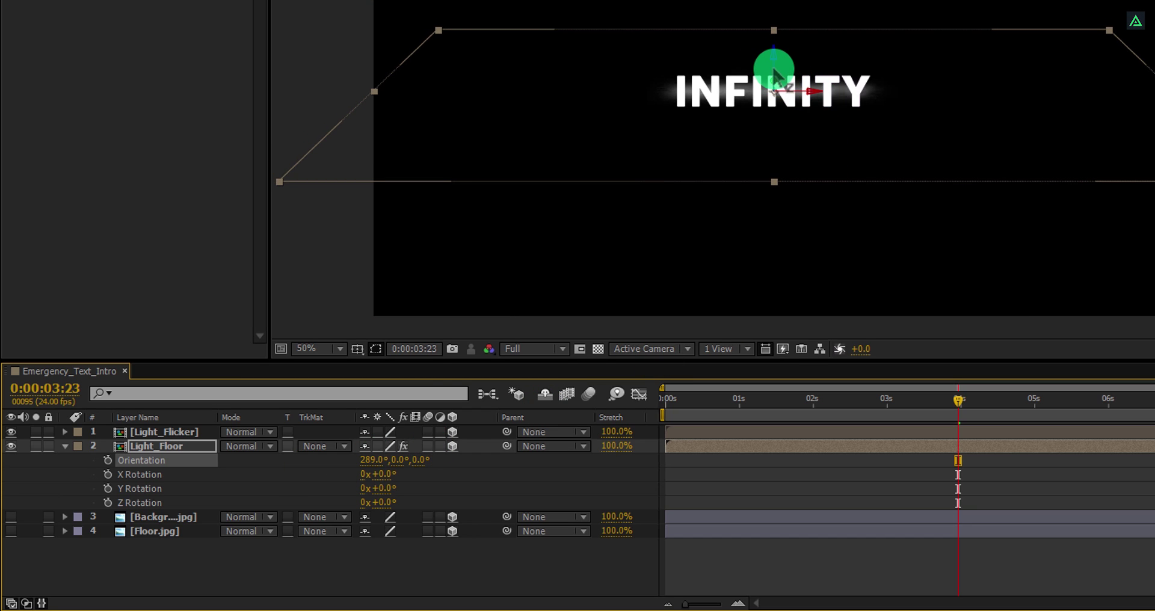
left_click_drag(774, 69, 768, 192)
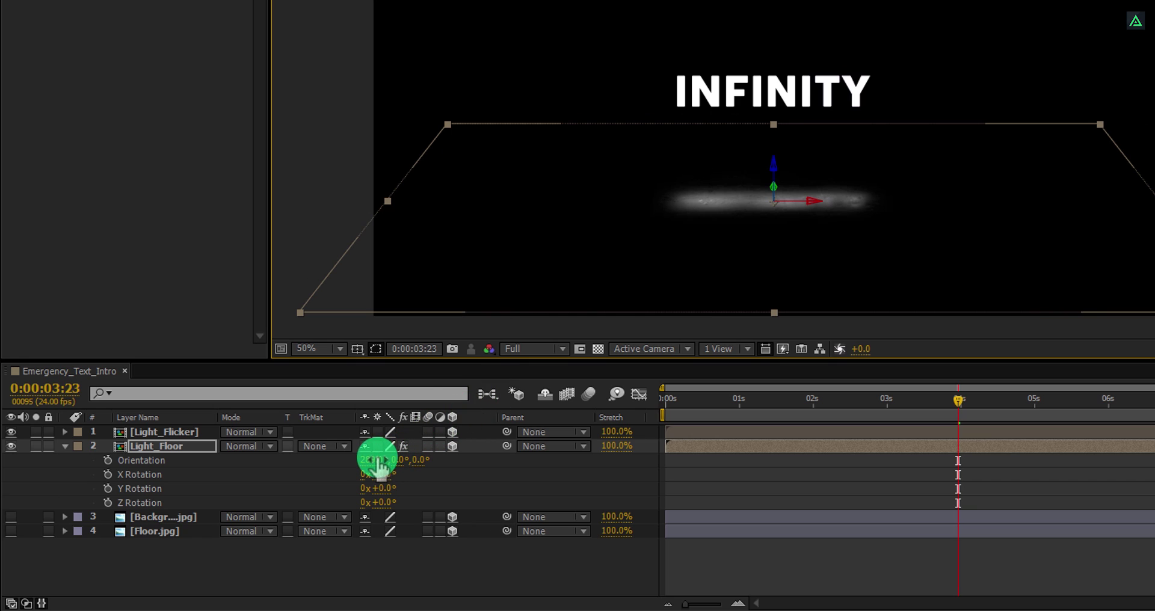
left_click_drag(378, 465, 372, 459)
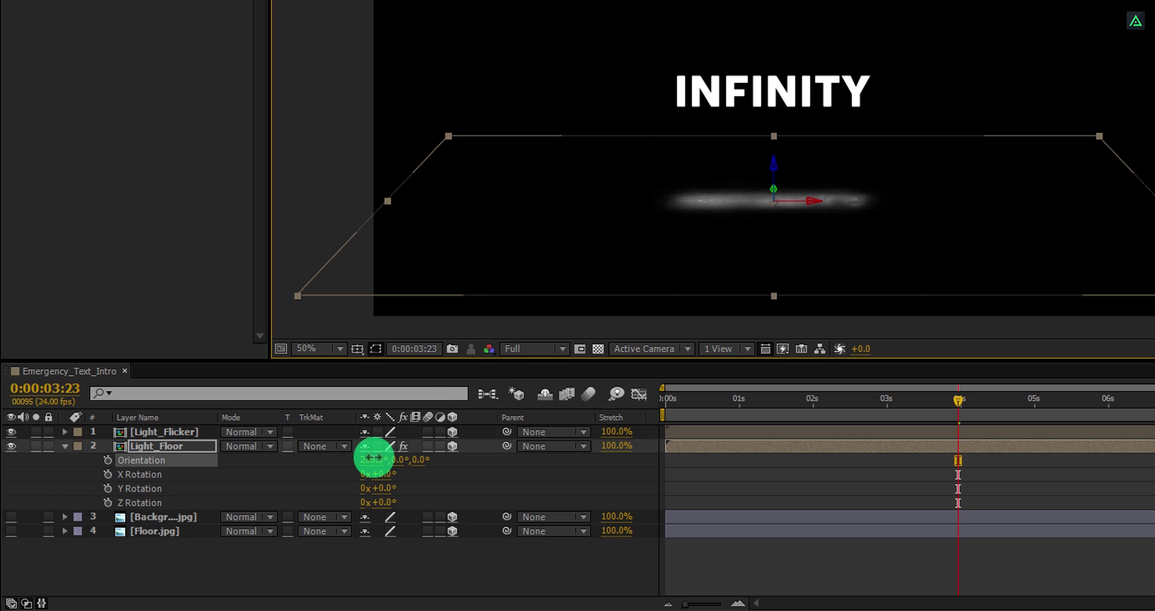
left_click(724, 400)
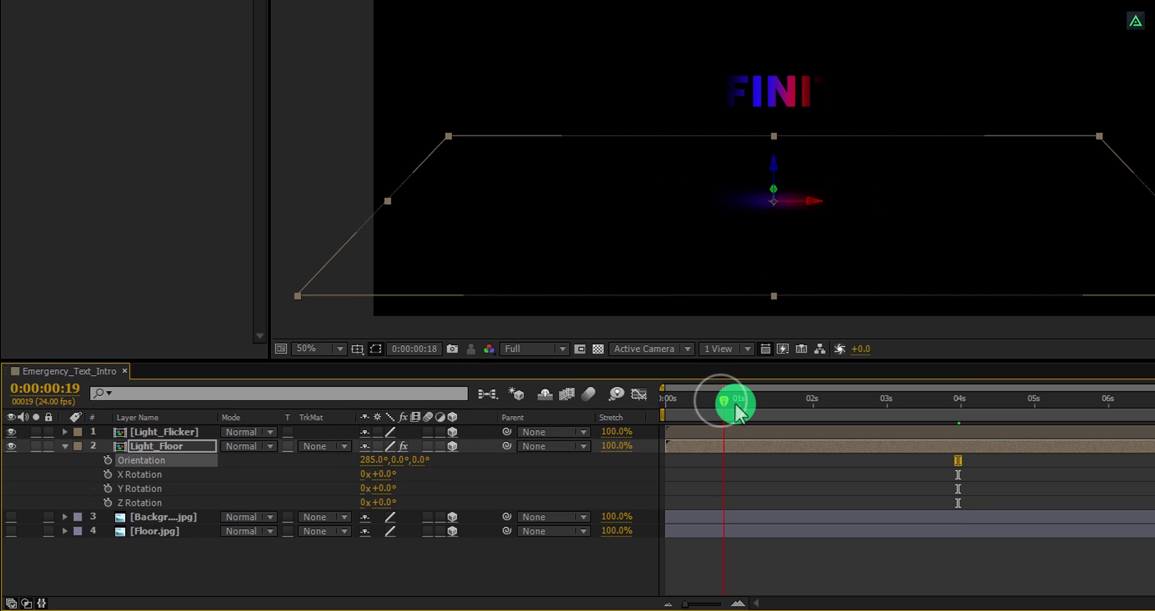
left_click_drag(735, 405, 969, 420)
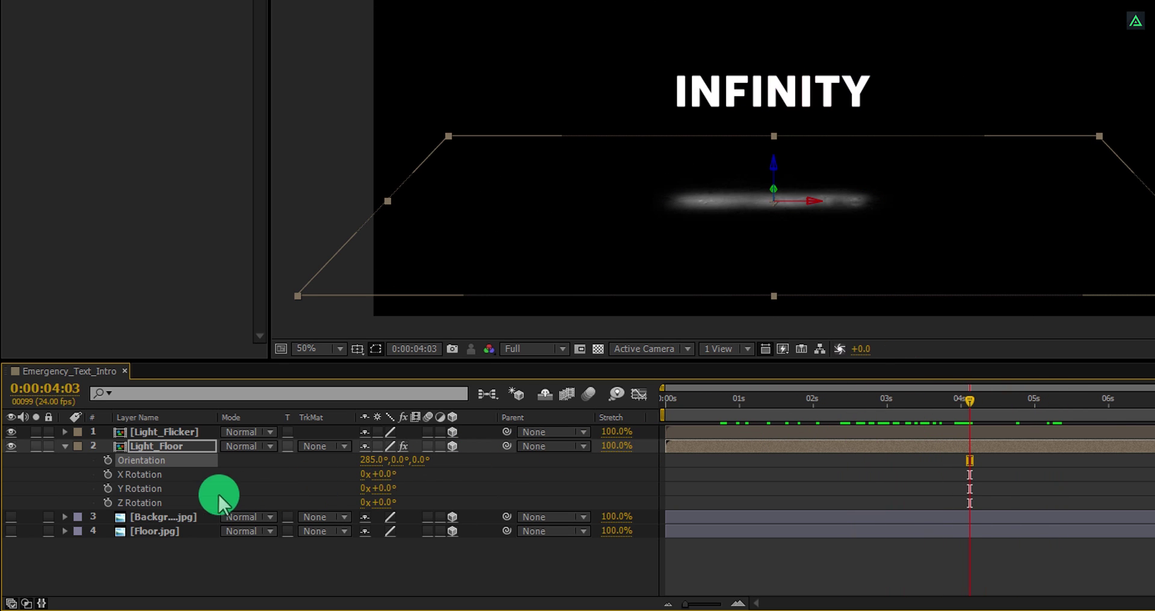
- Make Background.jpg visible, set its Position Z to 2000 and Scale to 91%
left_click(11, 517)
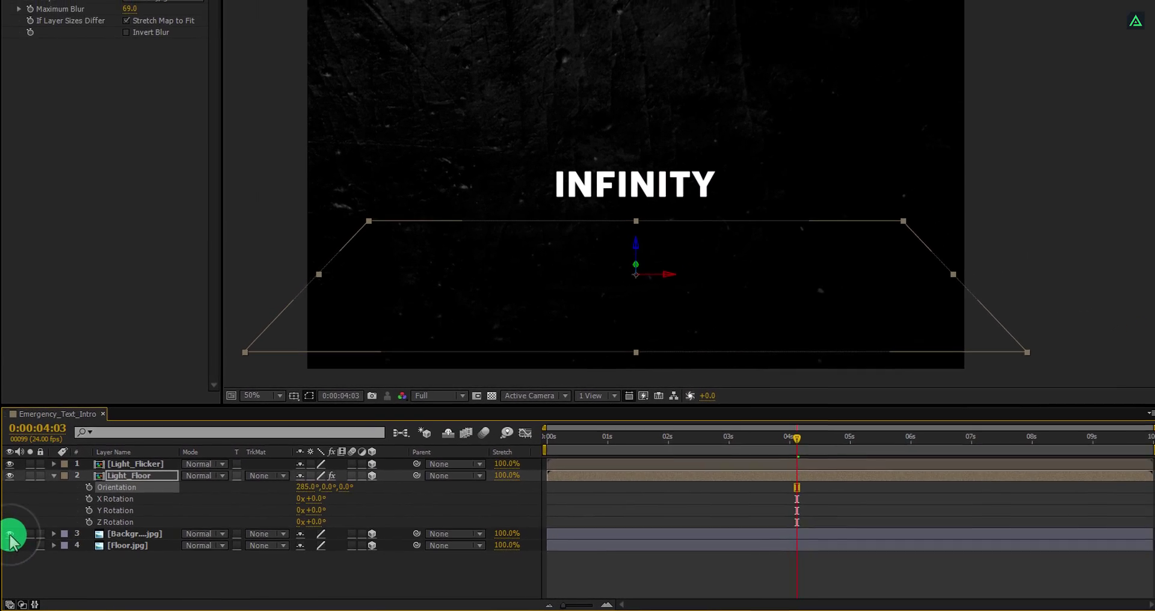
left_click(125, 535)
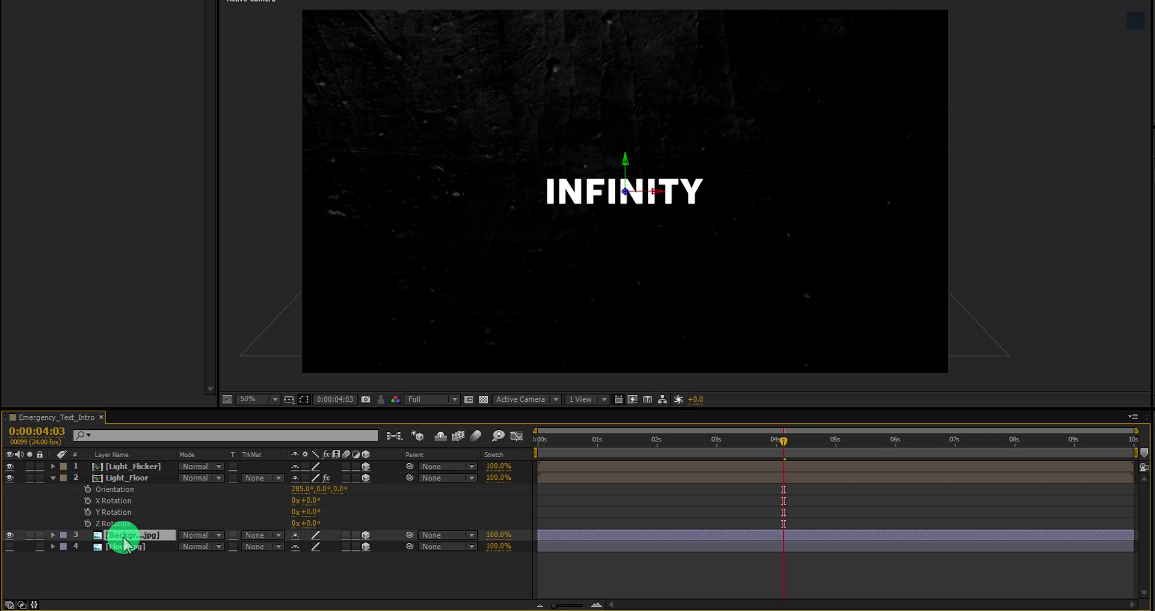
key("s")
mouse_move(344, 549)
left_mouse_down()
mouse_move(319, 545)
mouse_move(336, 548)
left_mouse_up()
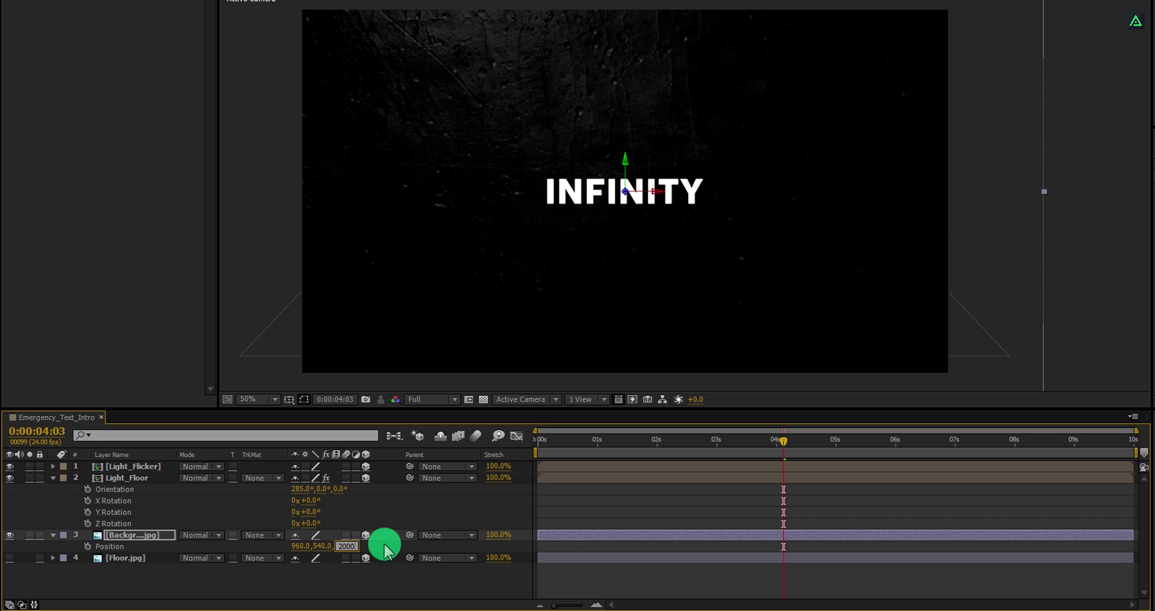
key("Return")
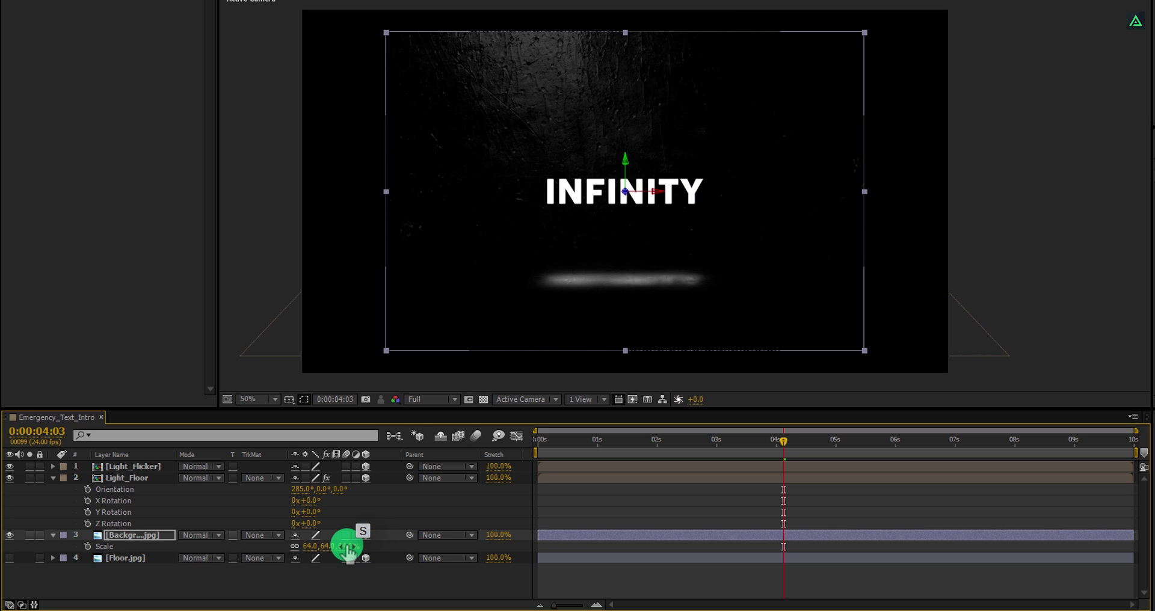
left_click_drag(348, 550, 368, 548)
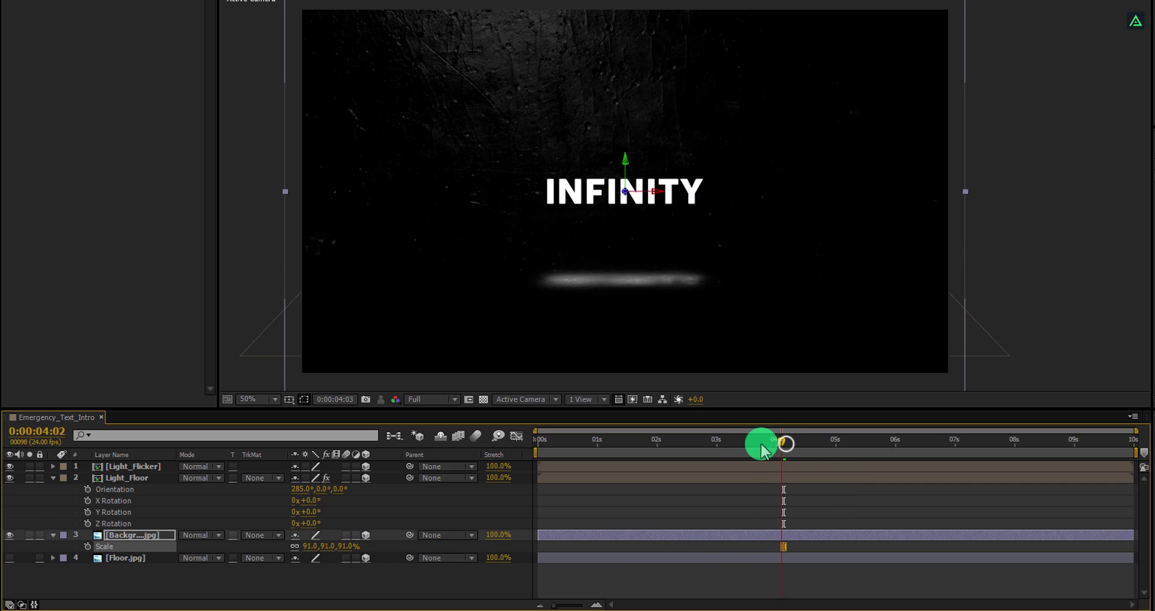
mouse_move(763, 450)
left_mouse_down()
mouse_move(590, 459)
mouse_move(770, 457)
left_mouse_up()
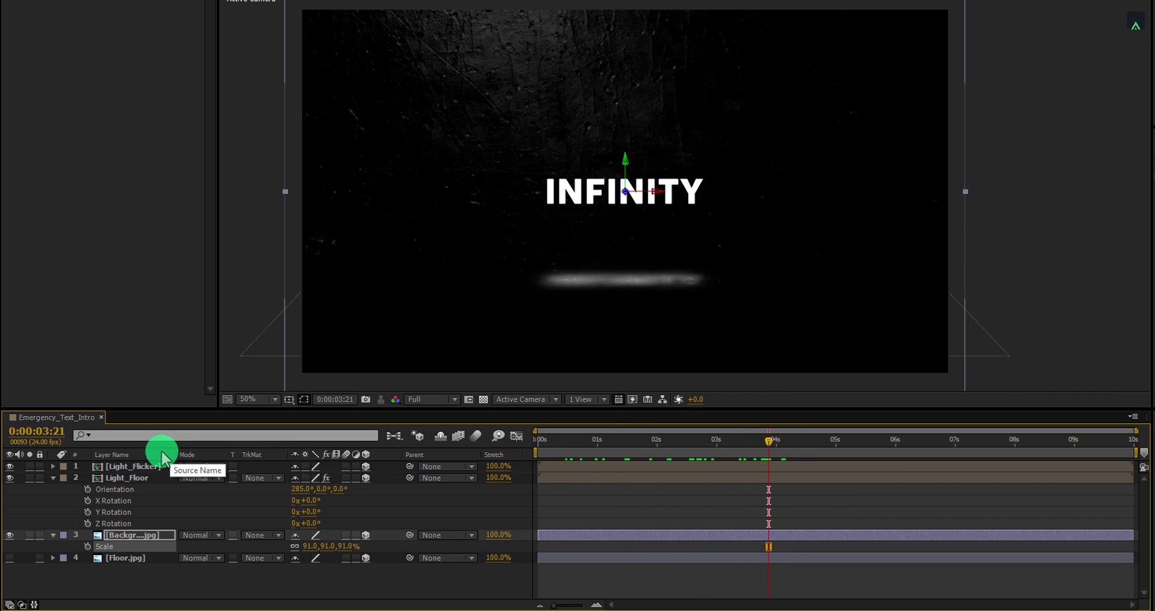
- Search Effects & Presets for 'box' and apply Box Blur to Light_Flicker
left_click(129, 470)
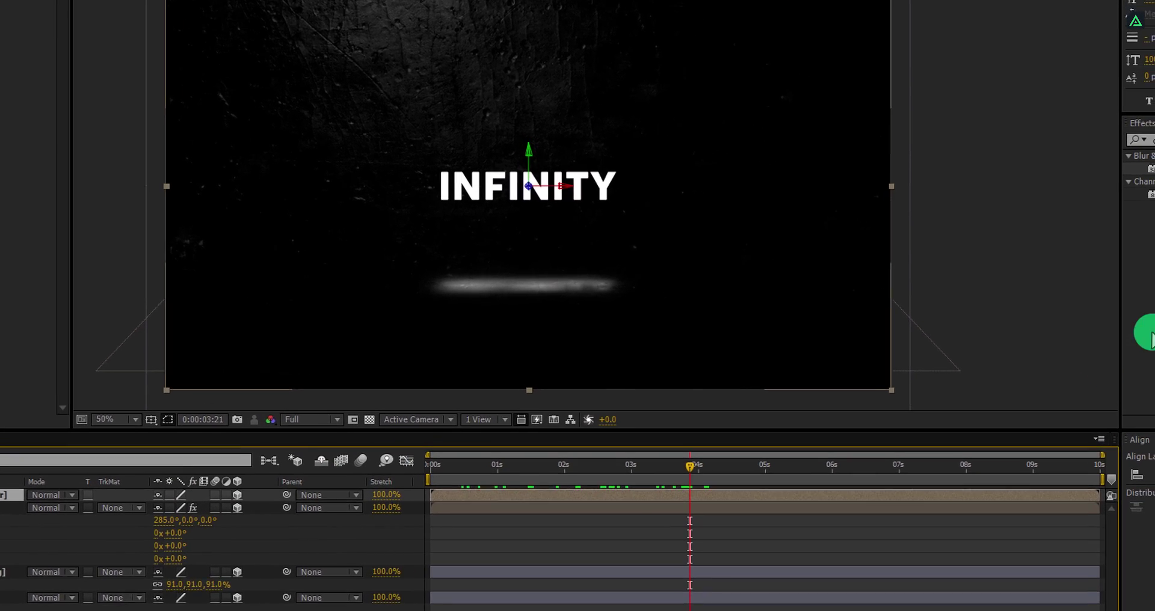
left_click(1154, 146)
type("compou")
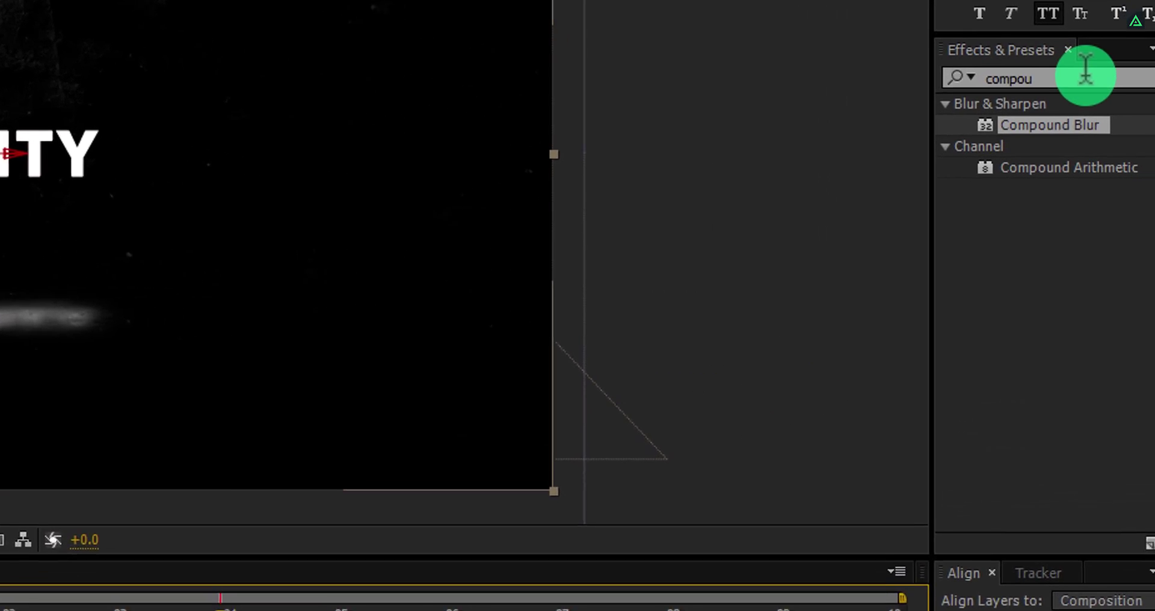
double_click(1086, 71)
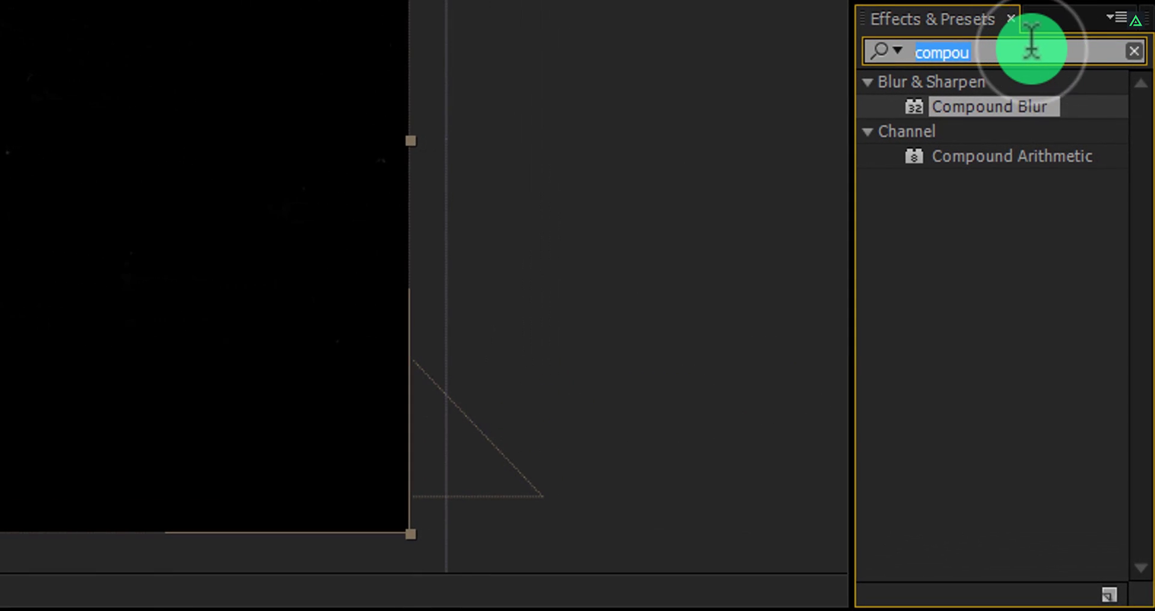
type("bo")
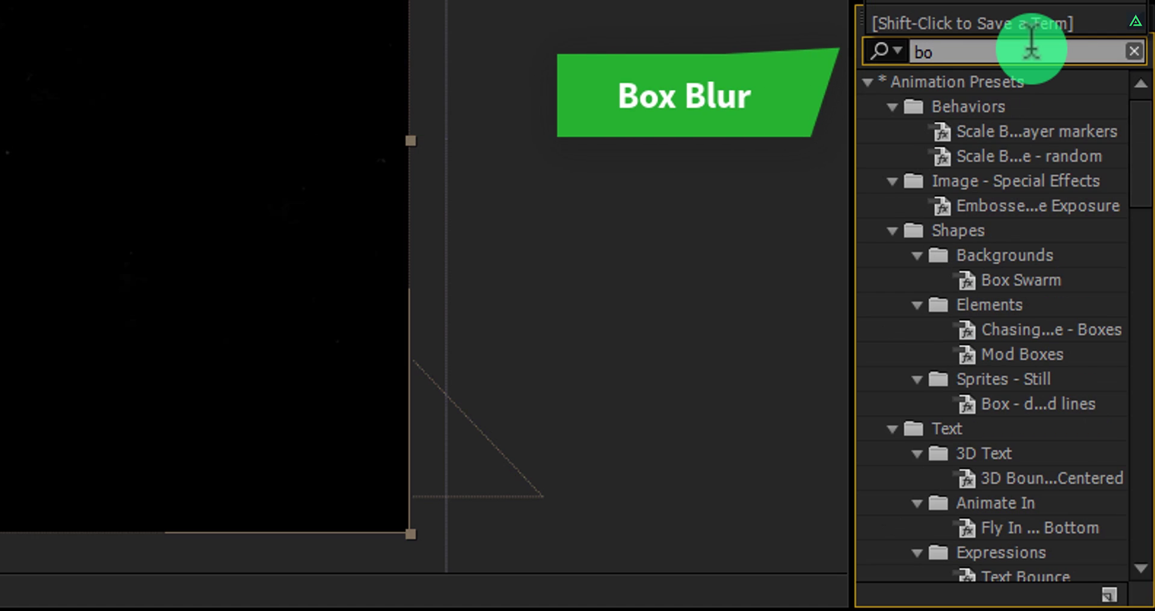
type("x")
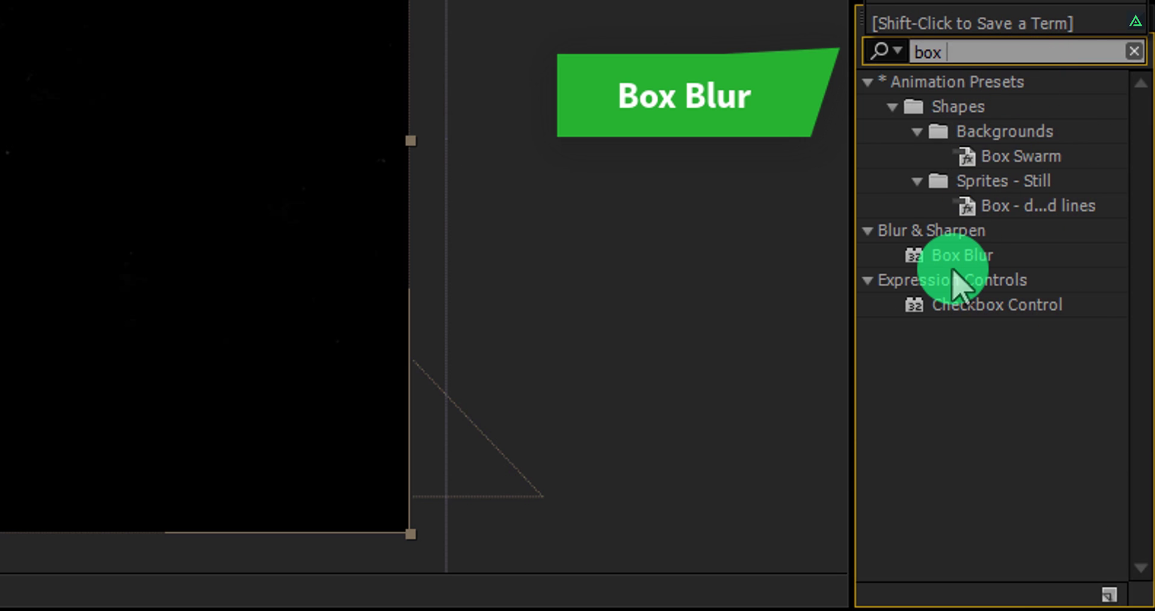
left_click_drag(953, 258, 0, 594)
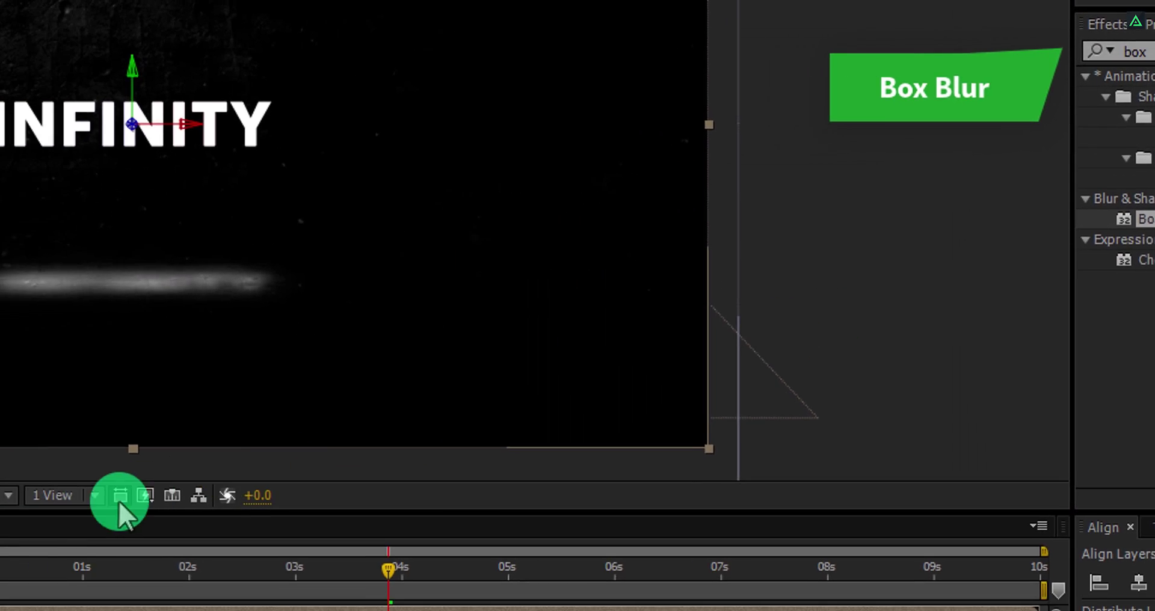
left_click_drag(117, 500, 0, 590)
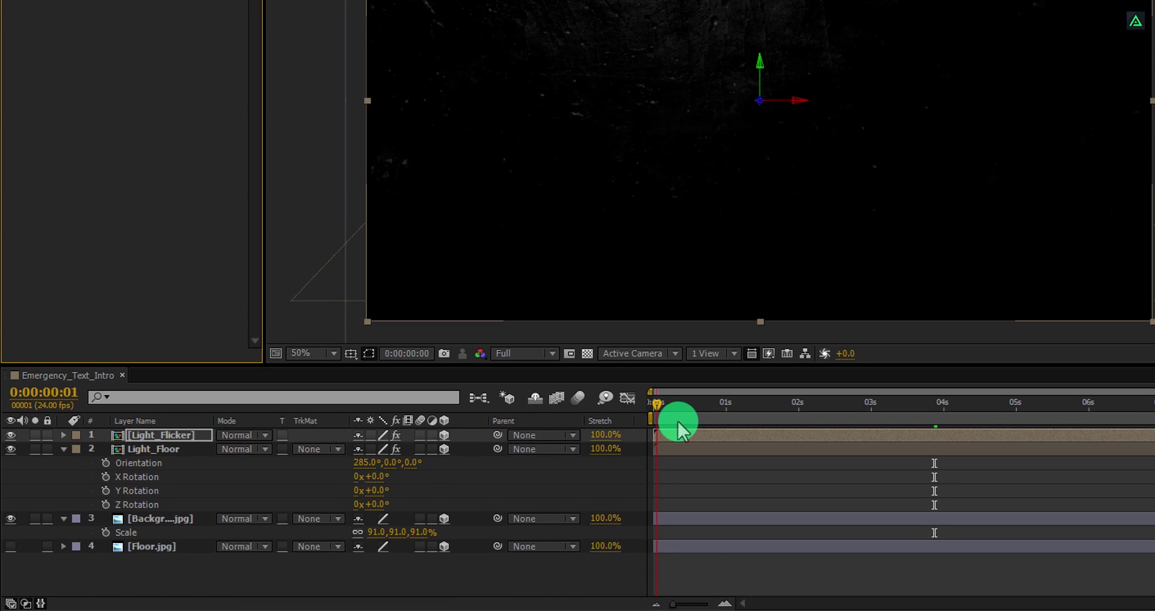
- Set the Box Blur Radius to 20 and preview the blurred light
left_click_drag(678, 423, 798, 422)
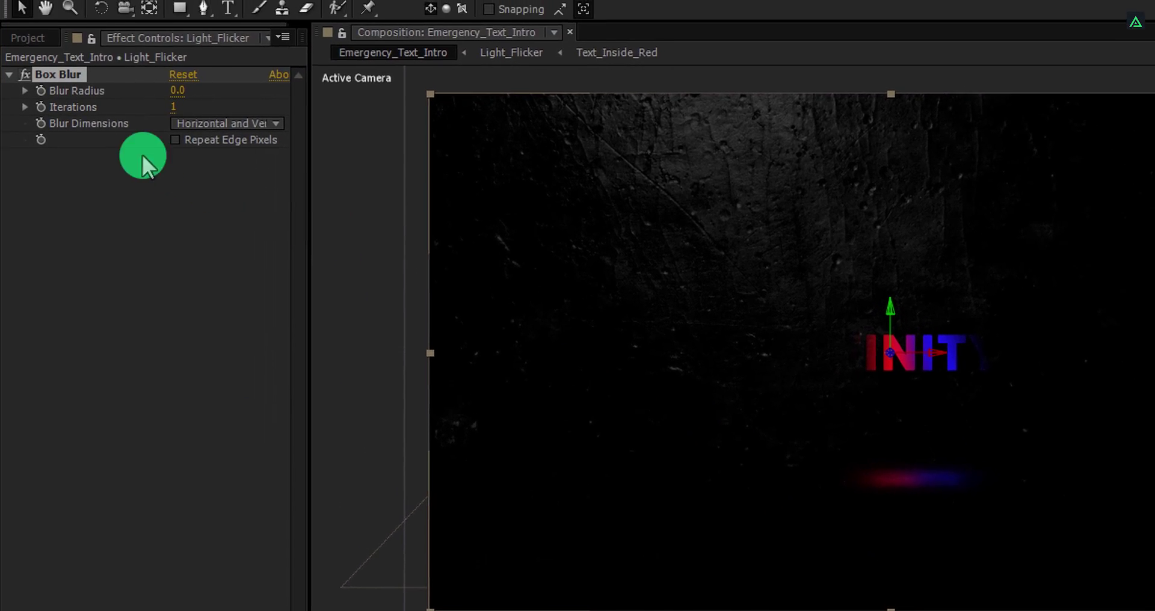
left_click(43, 119)
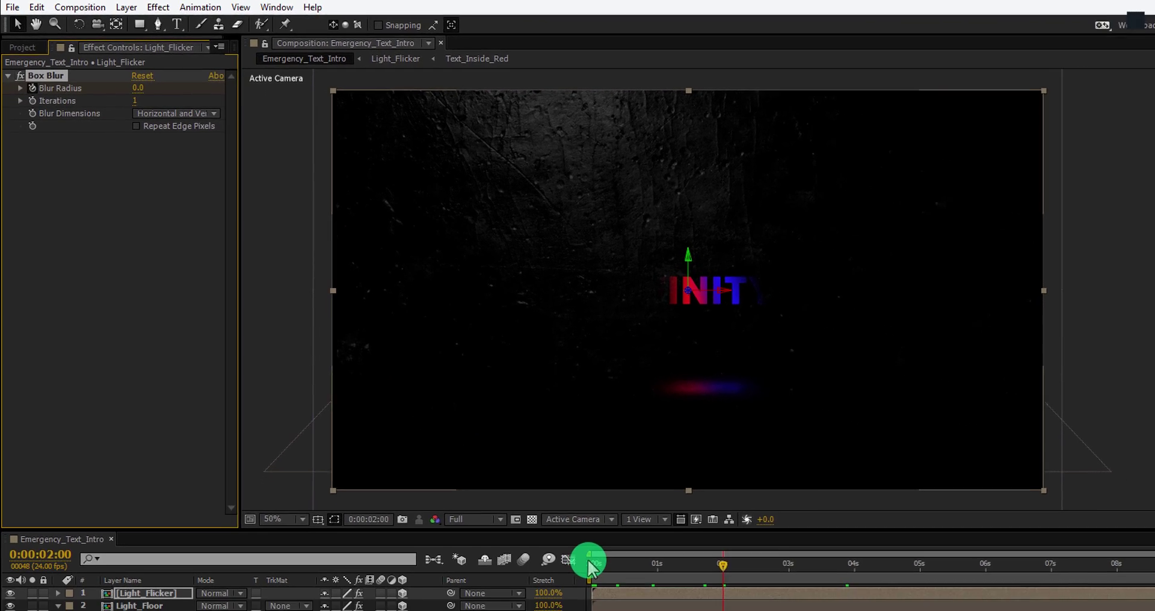
left_click(589, 563)
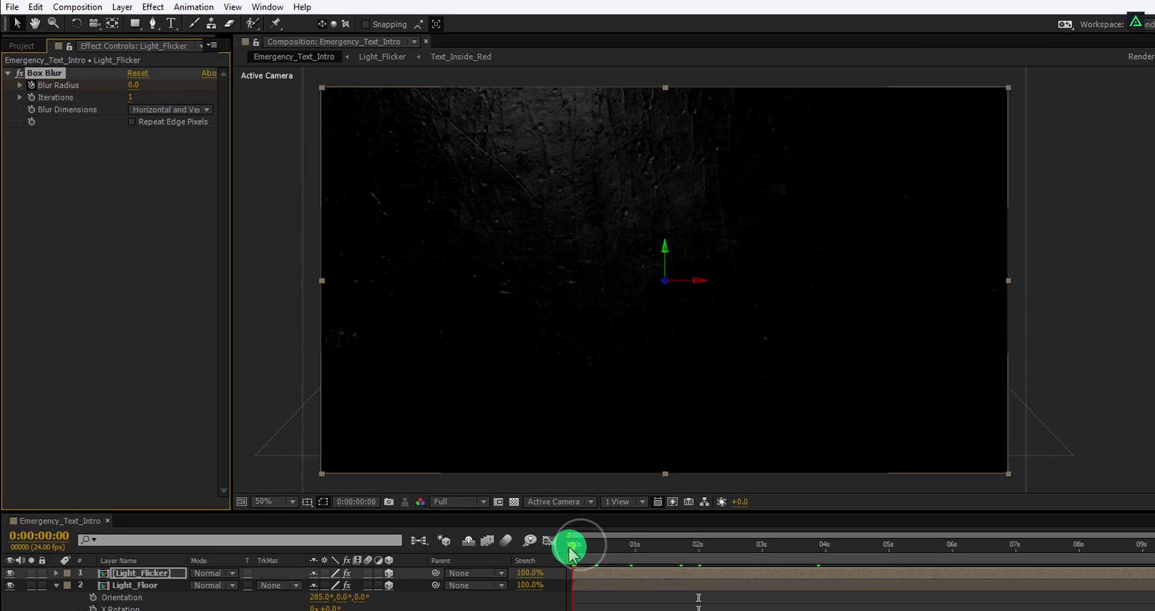
left_click(133, 86)
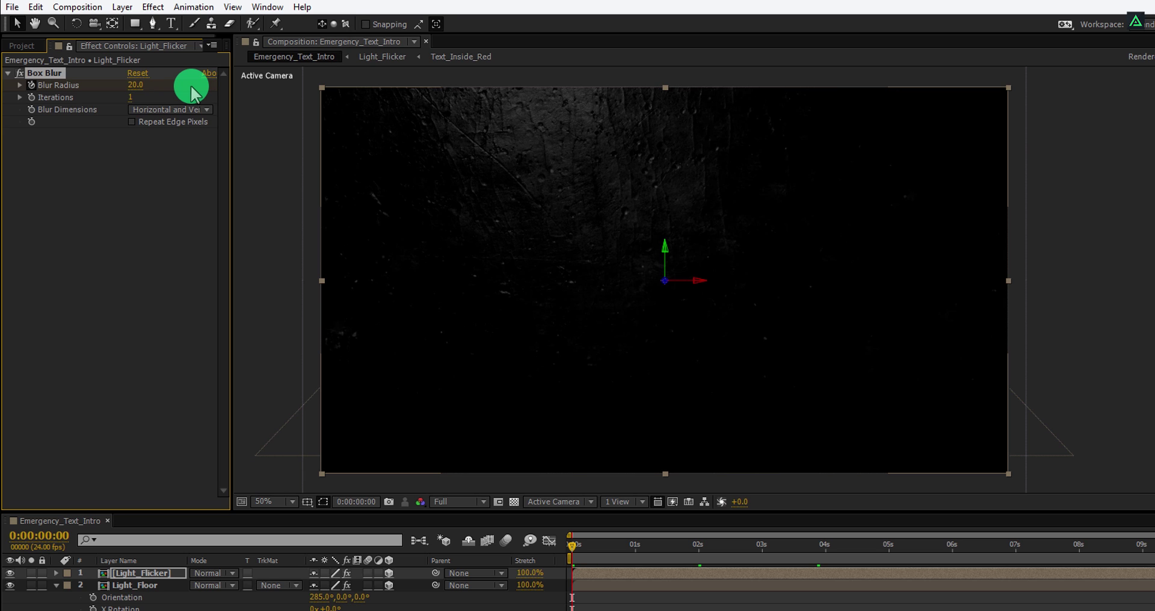
left_click_drag(576, 547, 720, 547)
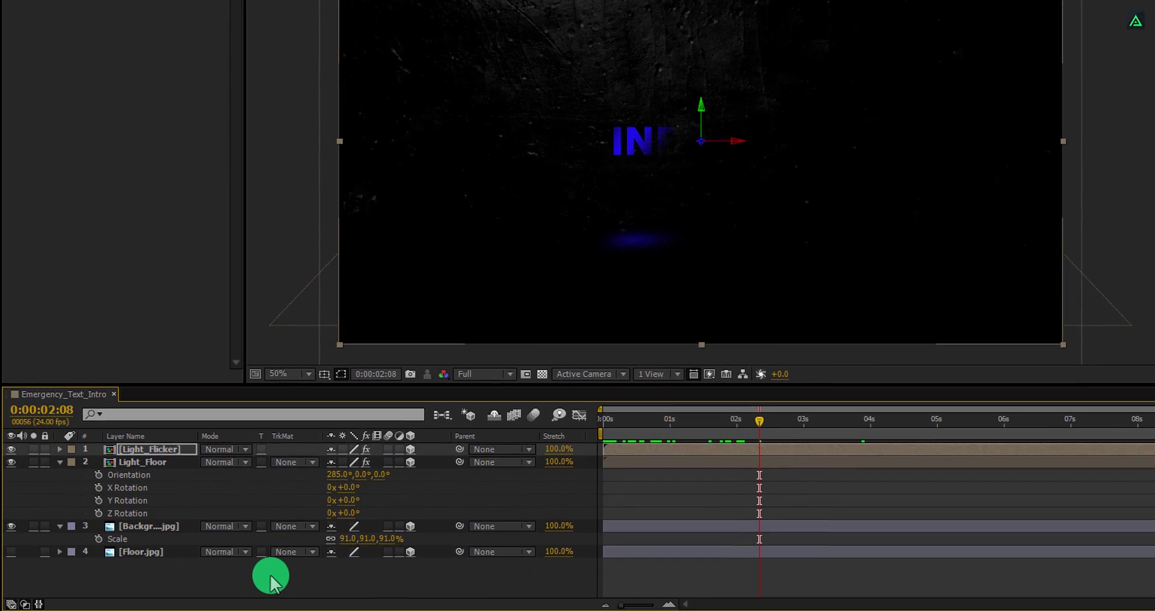
- Add a new camera layer, Camera 1, to the composition
right_click(272, 585)
mouse_move(329, 429)
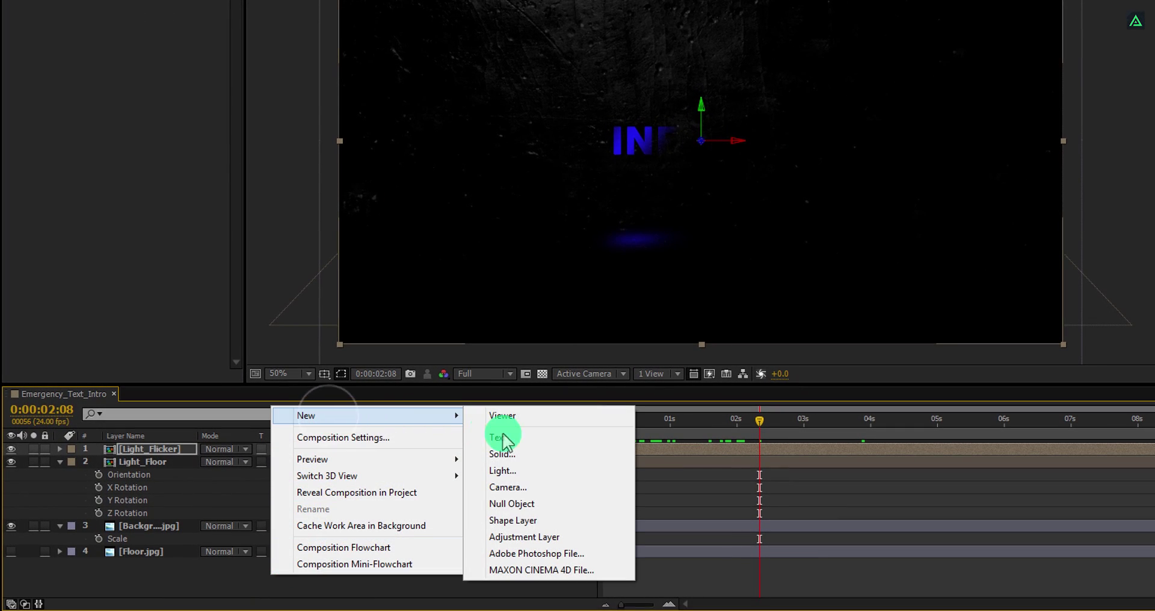
left_click(537, 485)
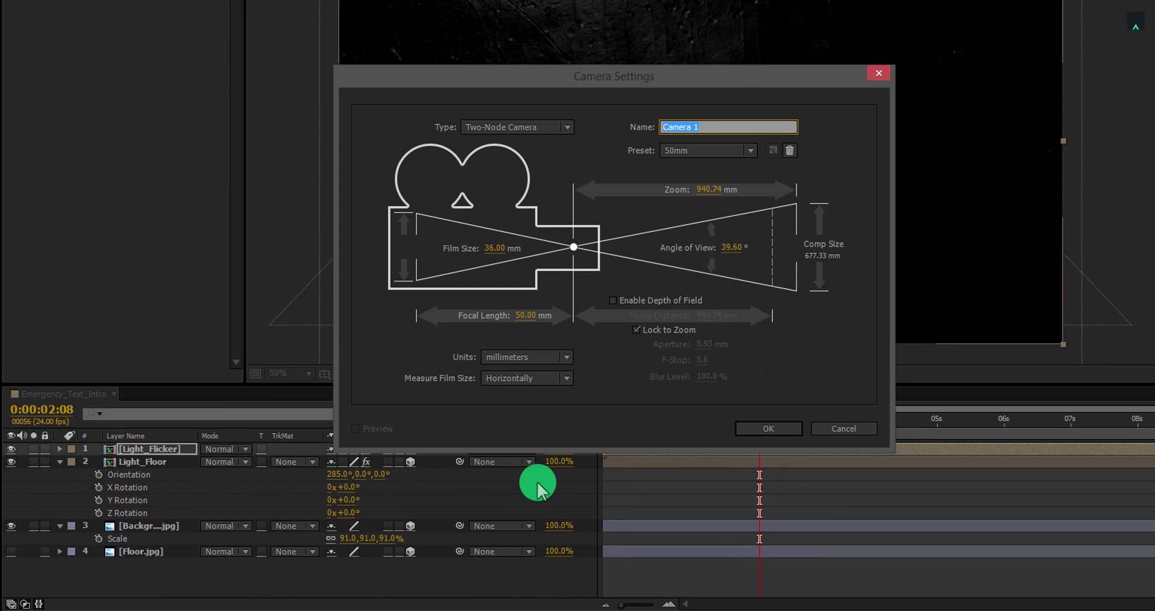
left_click(756, 431)
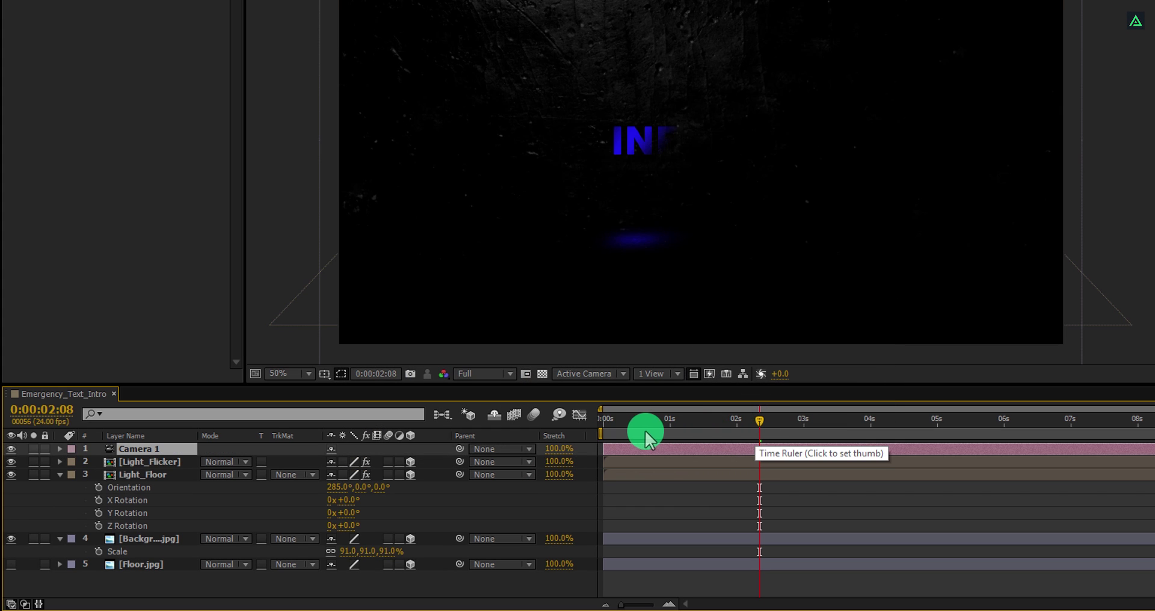
- Keyframe Camera 1's Position with Z 0 at 0:00:00:00, animating toward -2666.7
left_click_drag(1134, 431, 1154, 443)
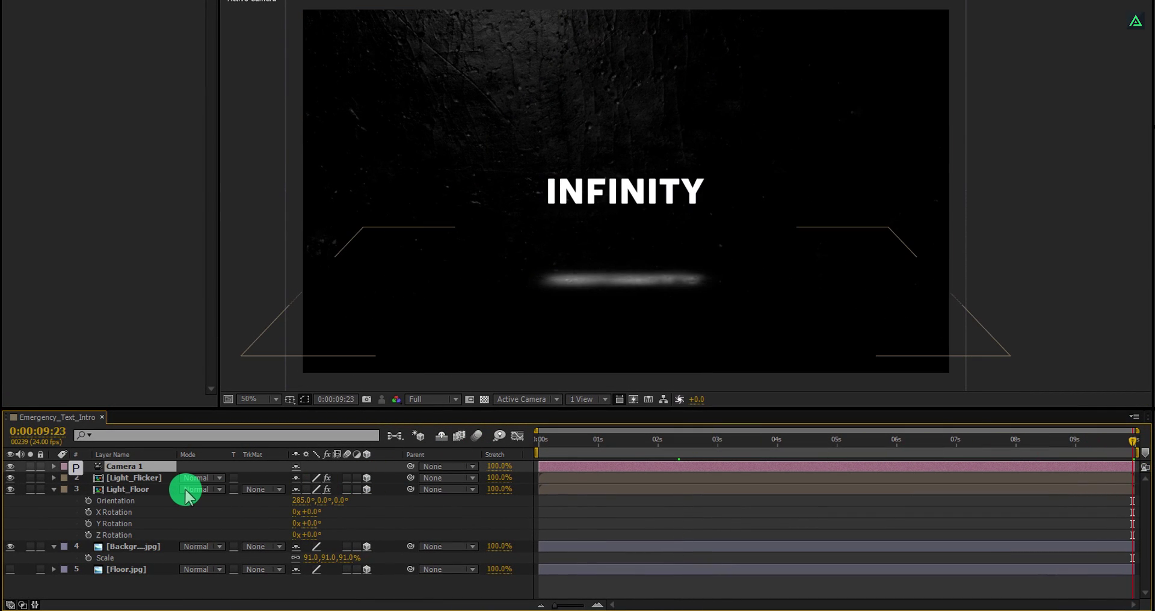
key("p")
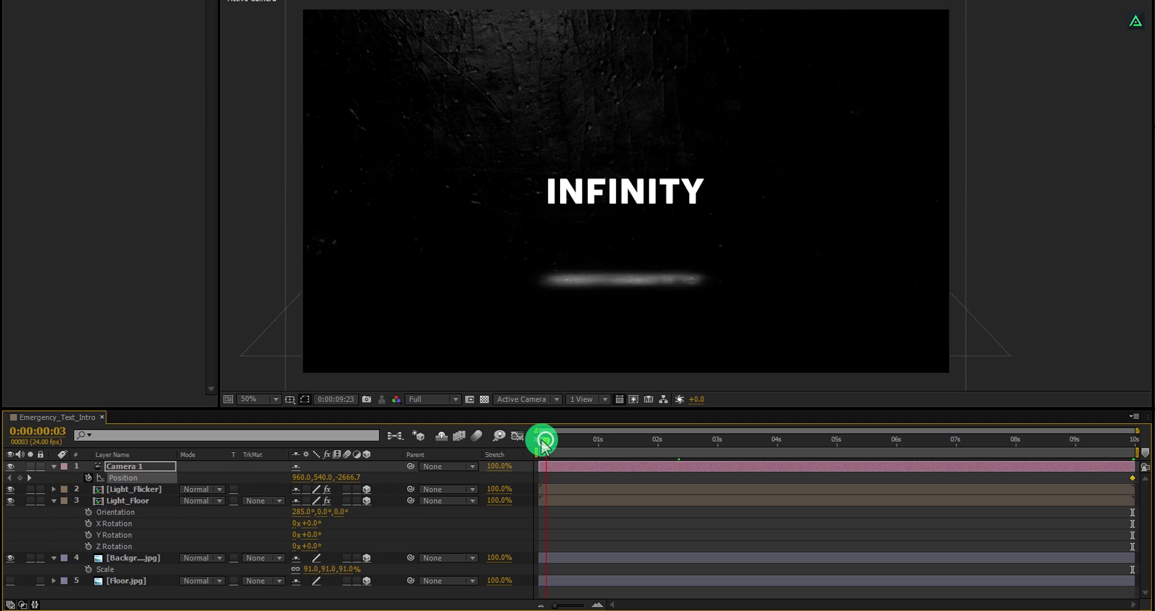
left_click_drag(543, 444, 538, 444)
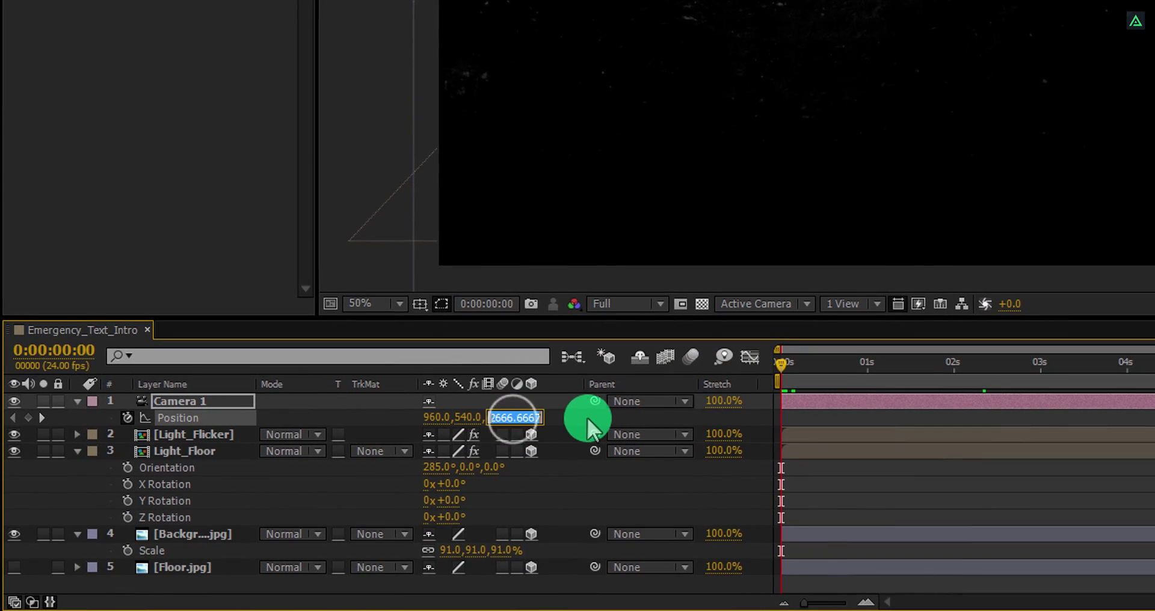
type("0")
key("Return")
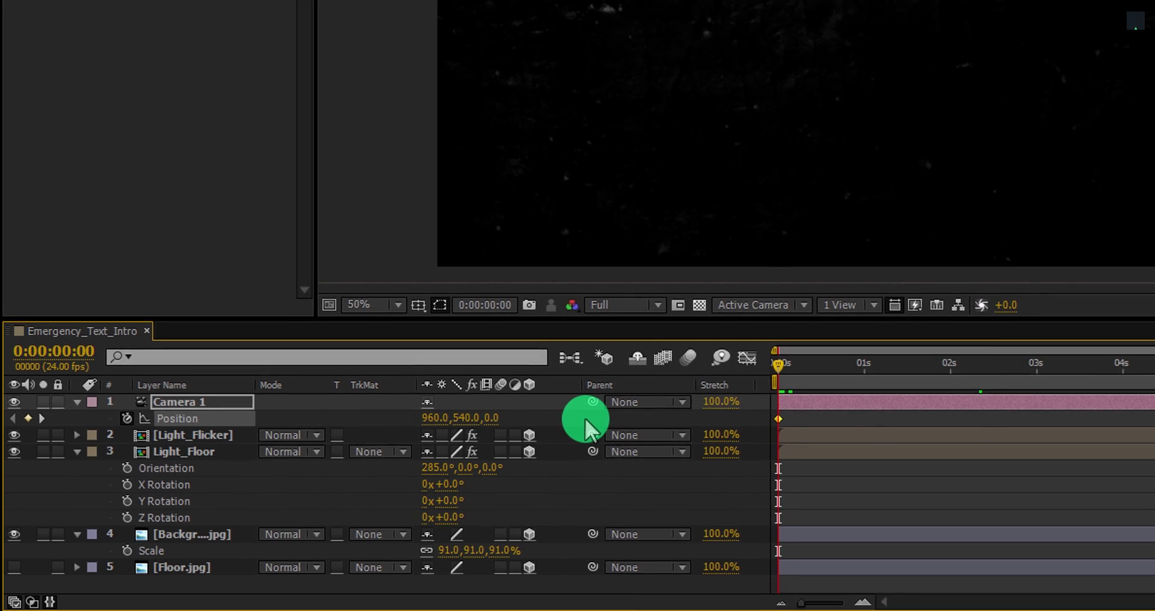
left_click(793, 363)
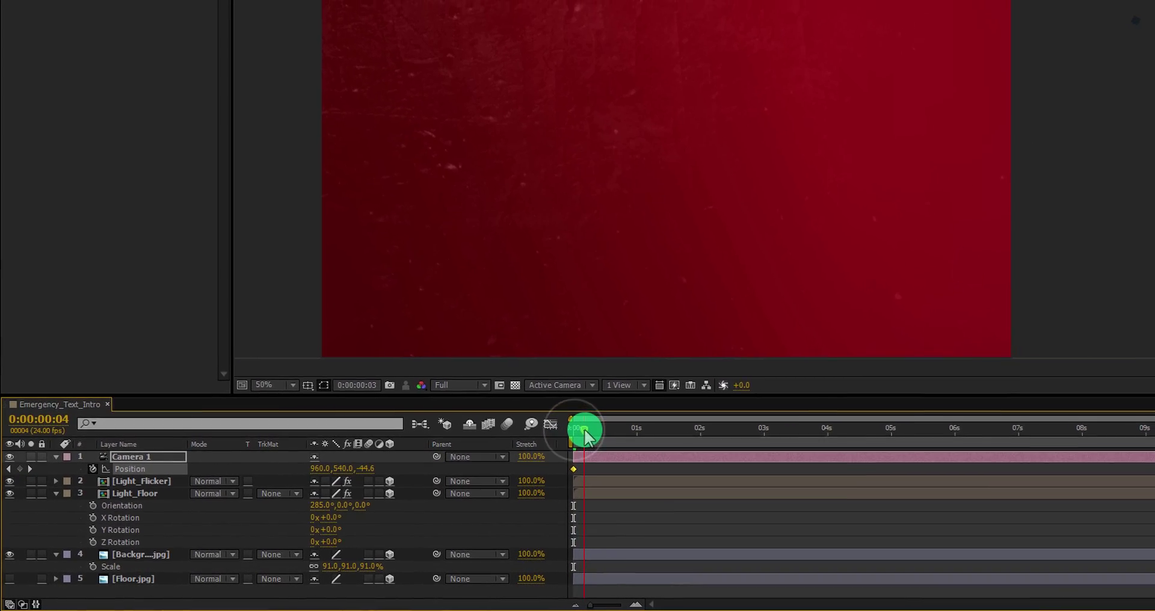
- Raise Light_Floor's Compound Blur Maximum Blur to 162
left_click_drag(585, 433, 1006, 453)
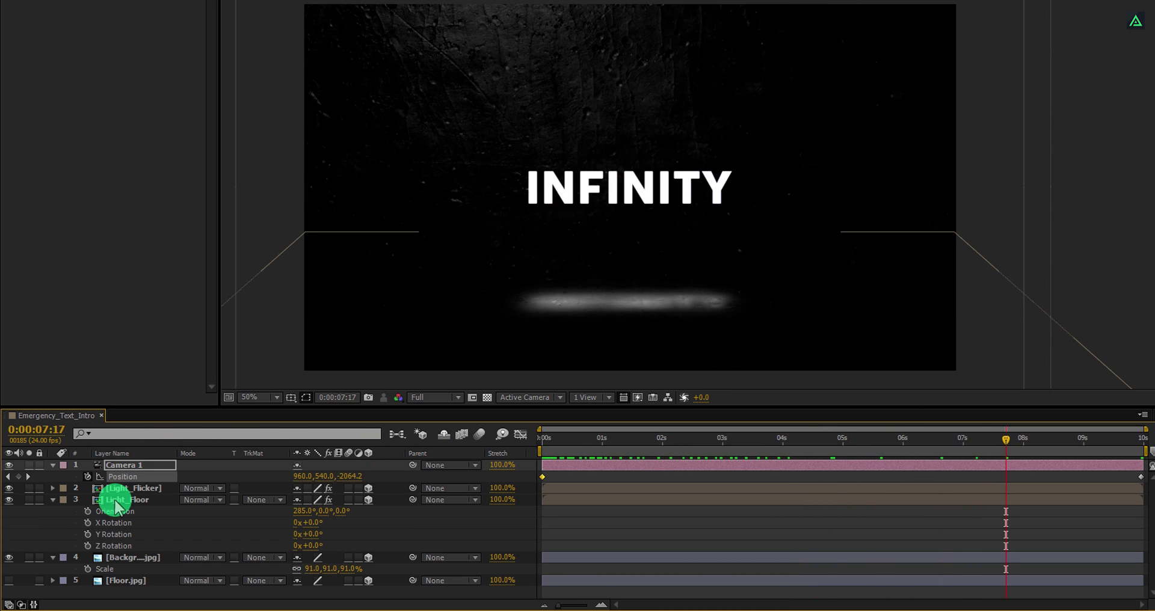
left_click(116, 506)
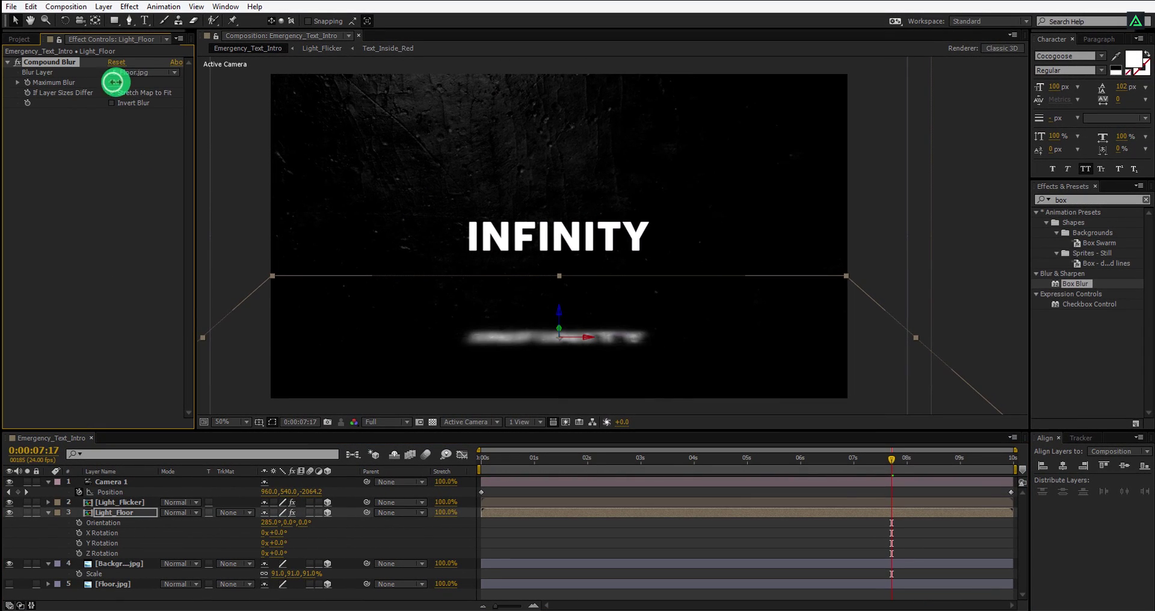
left_click_drag(113, 82, 188, 84)
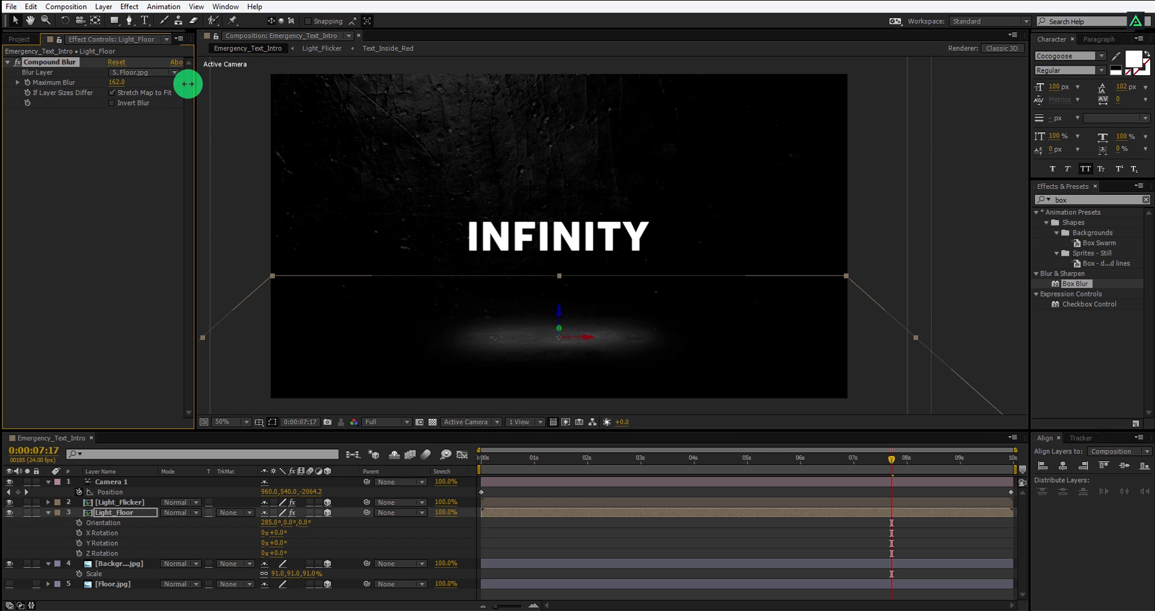
- Move the floor light plane up beneath the INFINITY text and preview the camera move
left_click(749, 460)
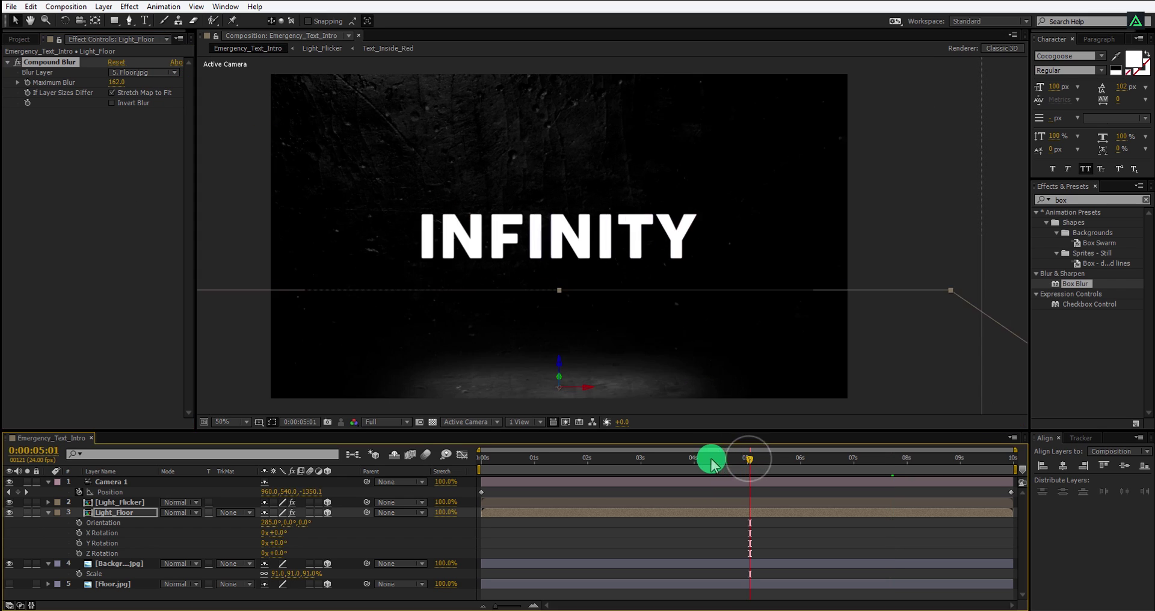
left_click_drag(696, 466, 955, 468)
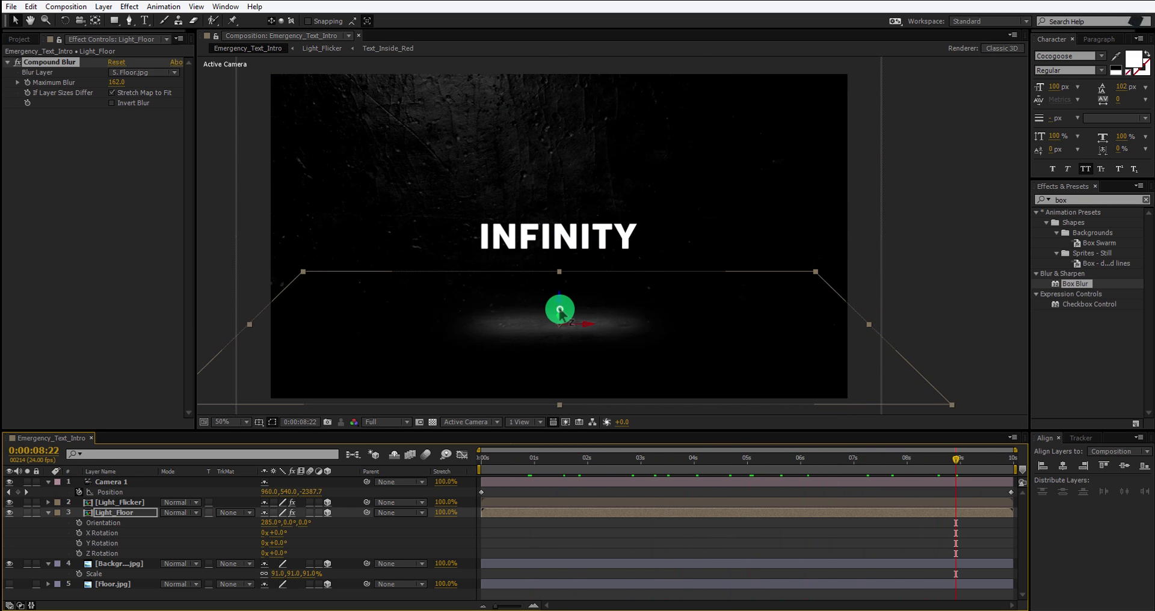
left_click_drag(559, 310, 558, 262)
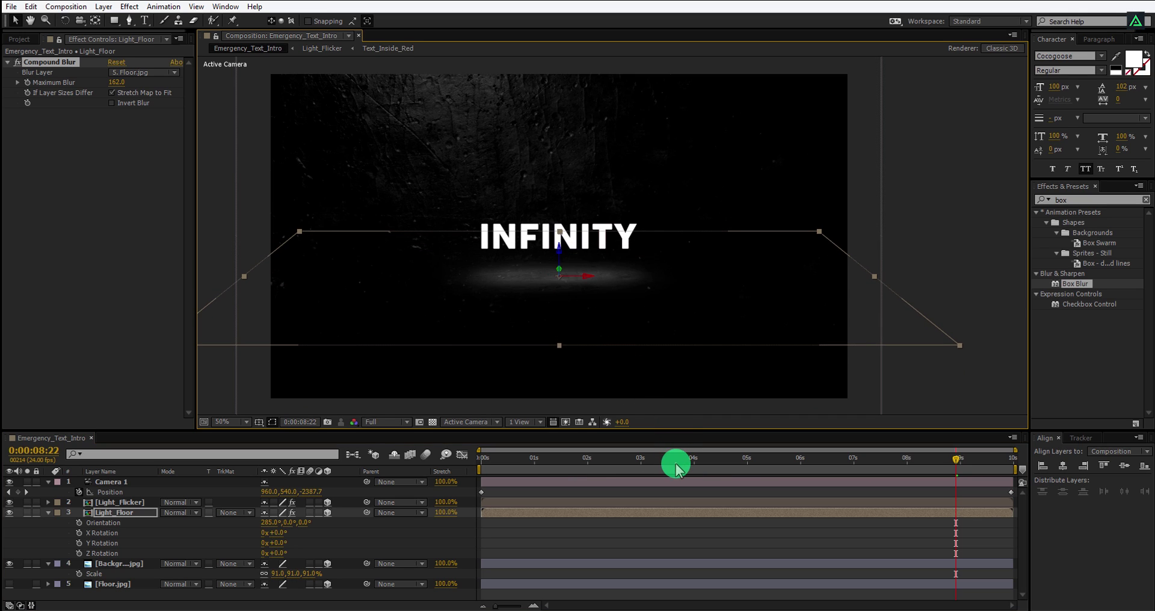
mouse_move(676, 469)
left_mouse_down()
mouse_move(615, 468)
mouse_move(777, 469)
left_mouse_up()
- Search 'glo' in Effects & Presets and apply Glow to Light_Flicker
left_click(124, 492)
left_click(115, 501)
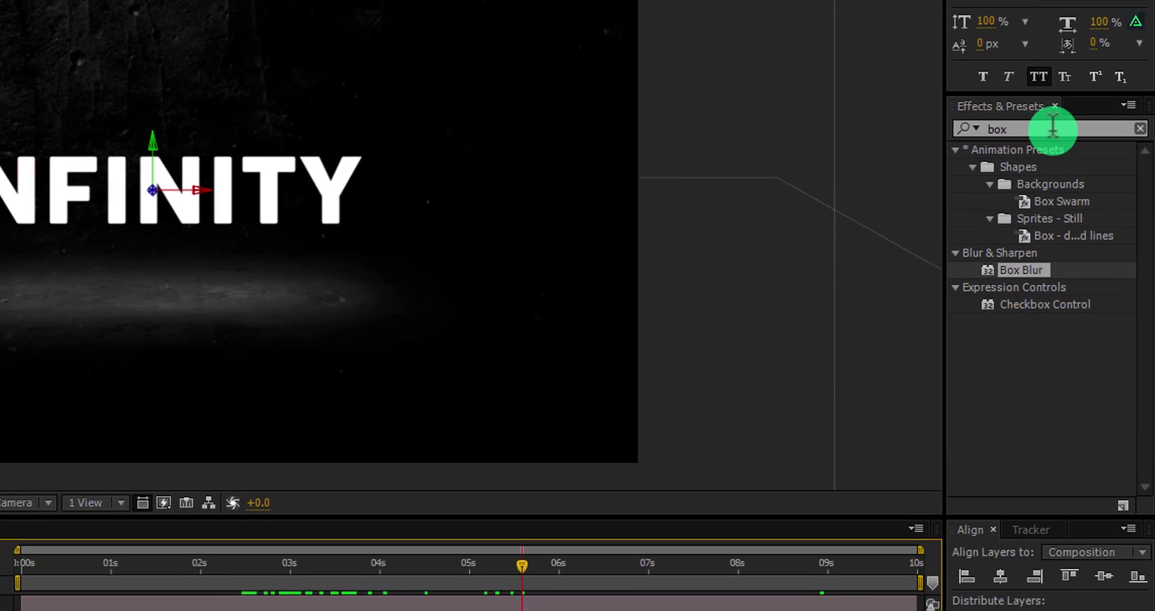
left_click(1053, 127)
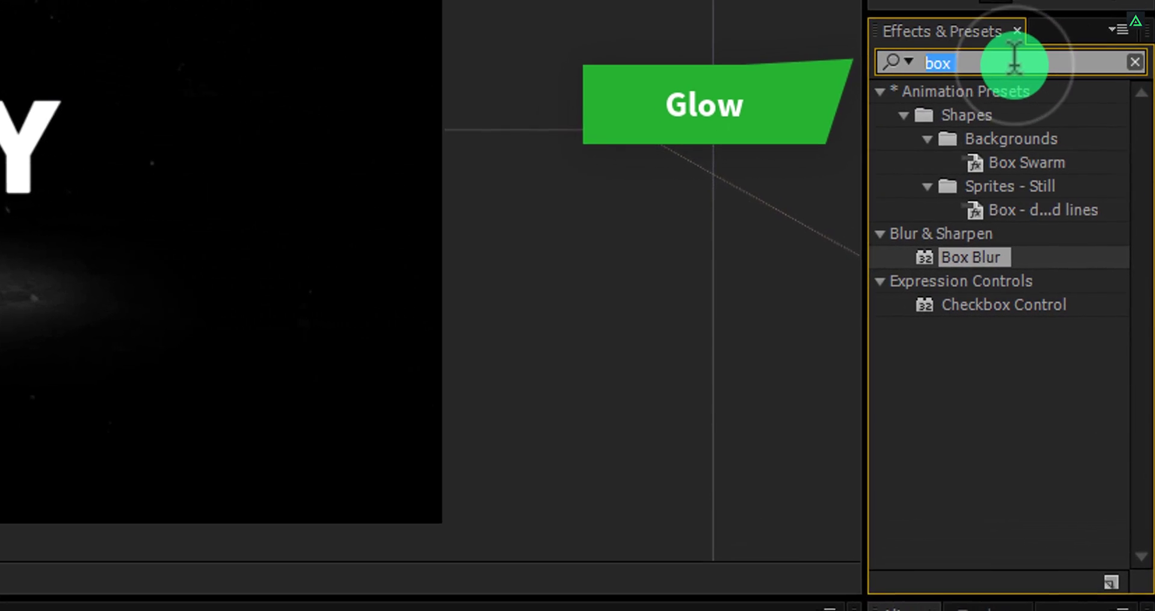
type("glow")
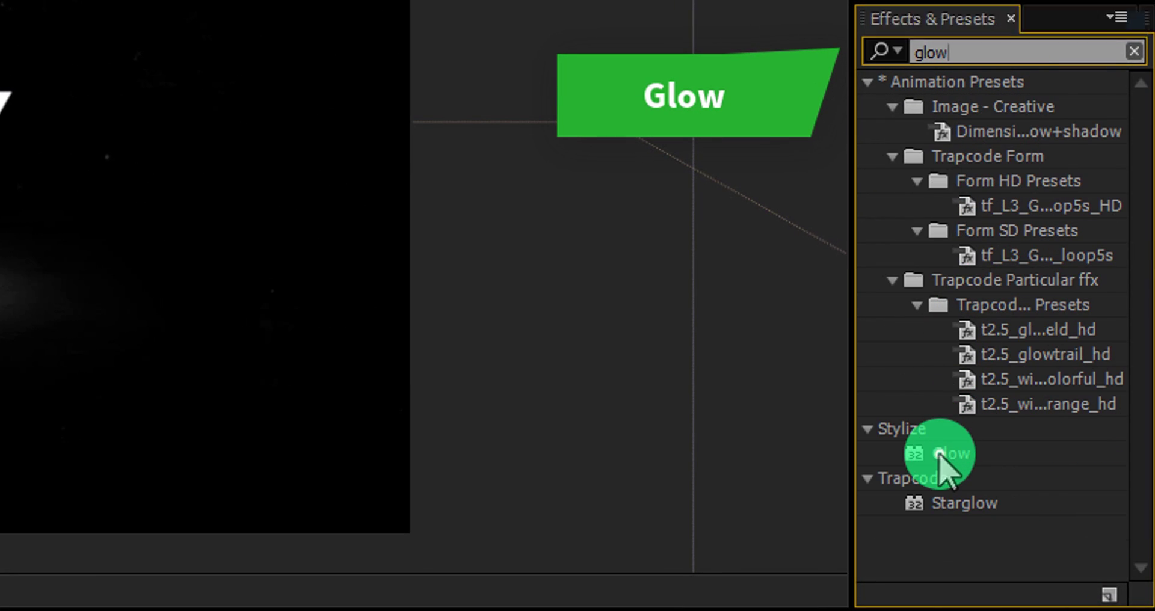
left_click(940, 456)
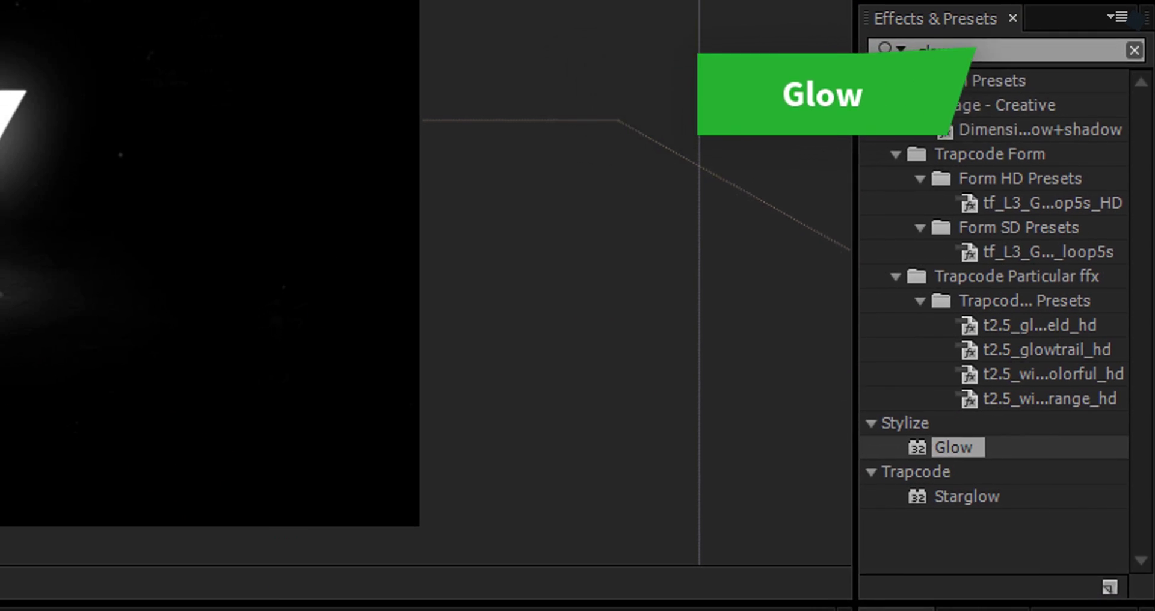
- Set Glow Threshold to 17.6%, Glow Radius 48.0 and Intensity 1.0
left_click(481, 414)
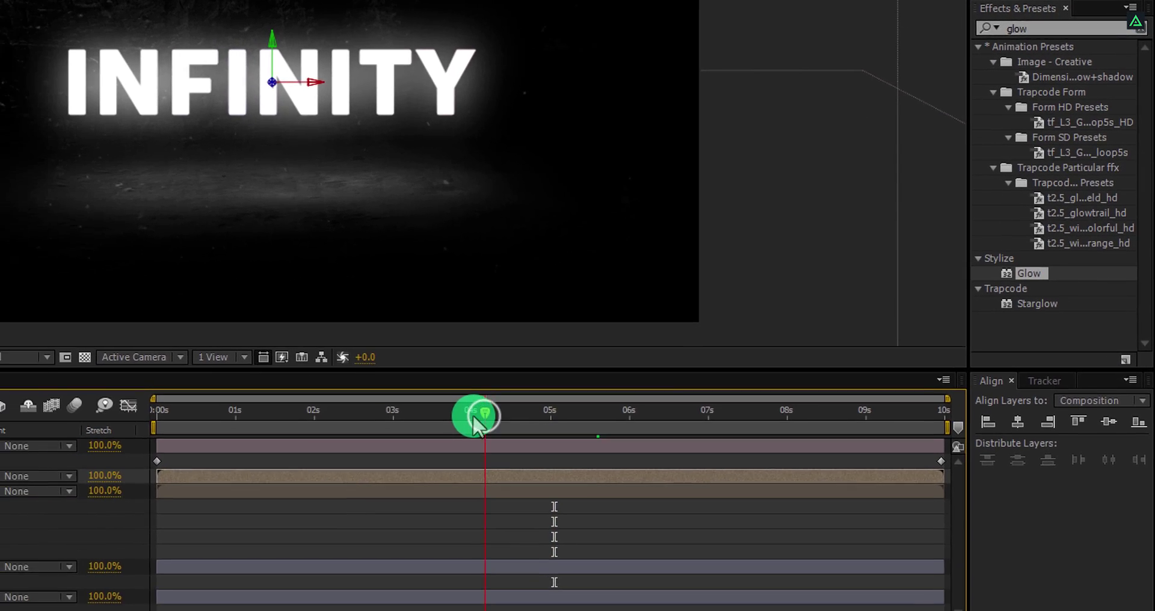
left_click_drag(473, 419, 375, 416)
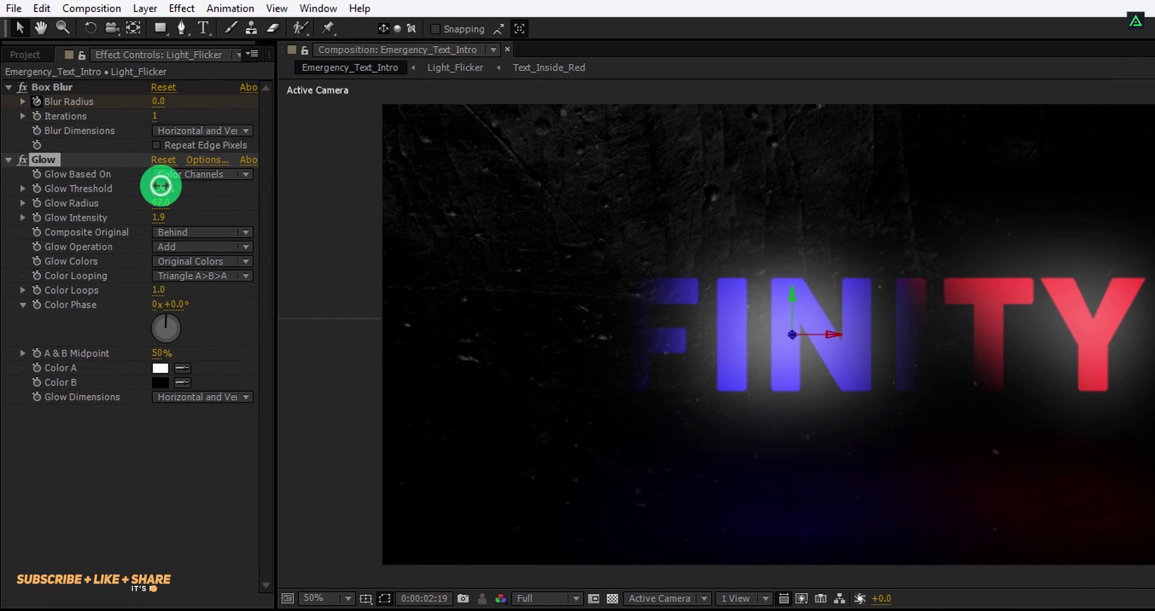
left_click(161, 187)
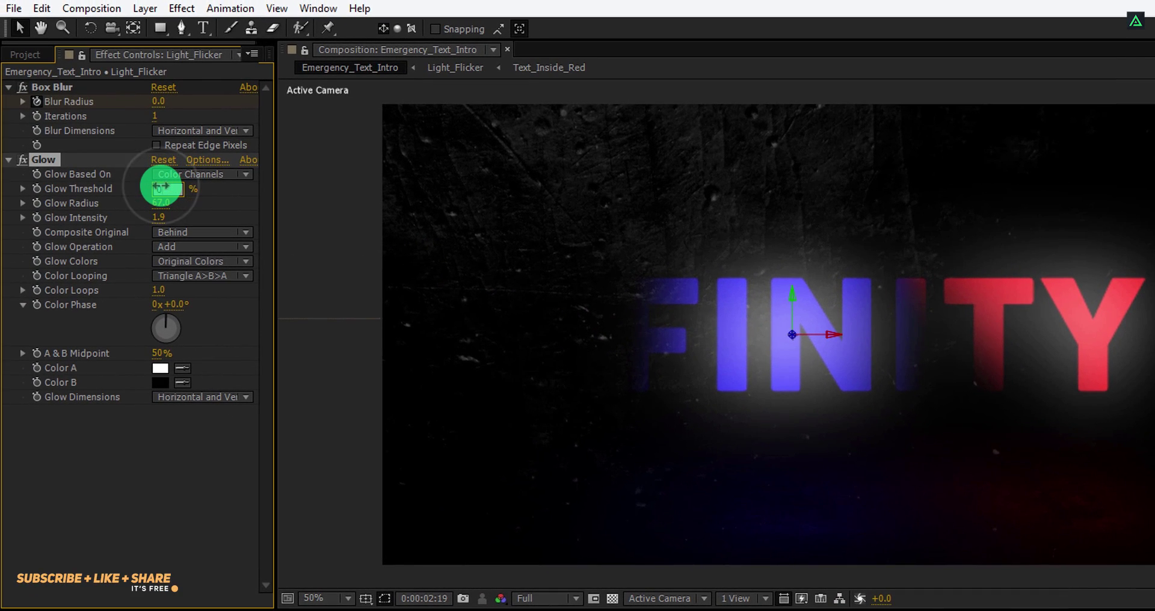
mouse_move(158, 215)
left_mouse_down()
mouse_move(180, 189)
mouse_move(195, 190)
mouse_move(175, 201)
left_mouse_up()
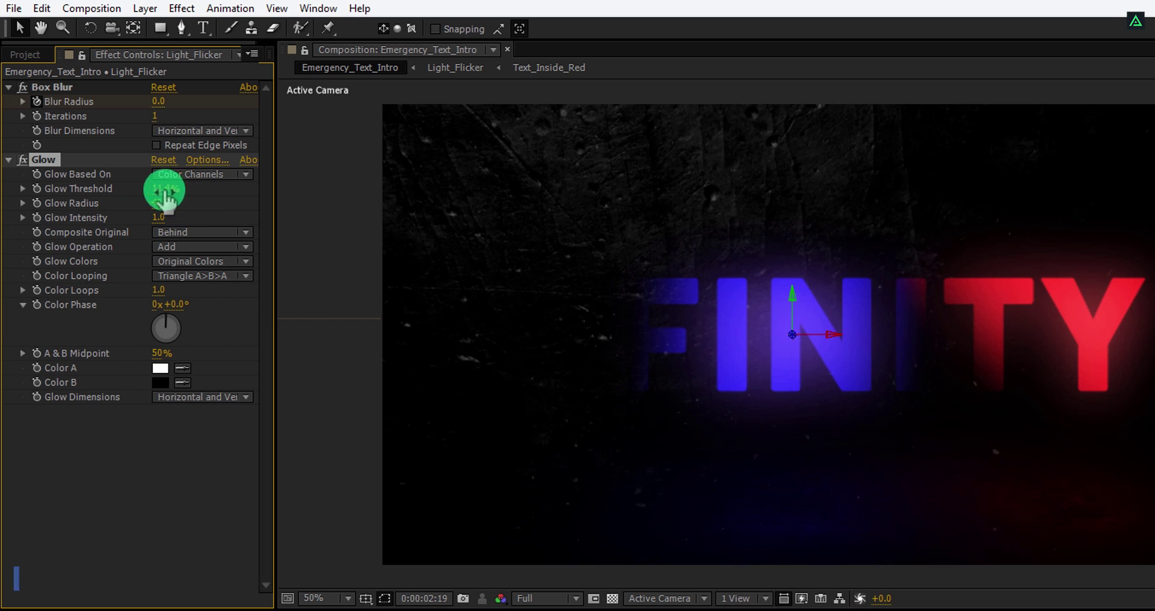
left_click_drag(174, 190, 177, 190)
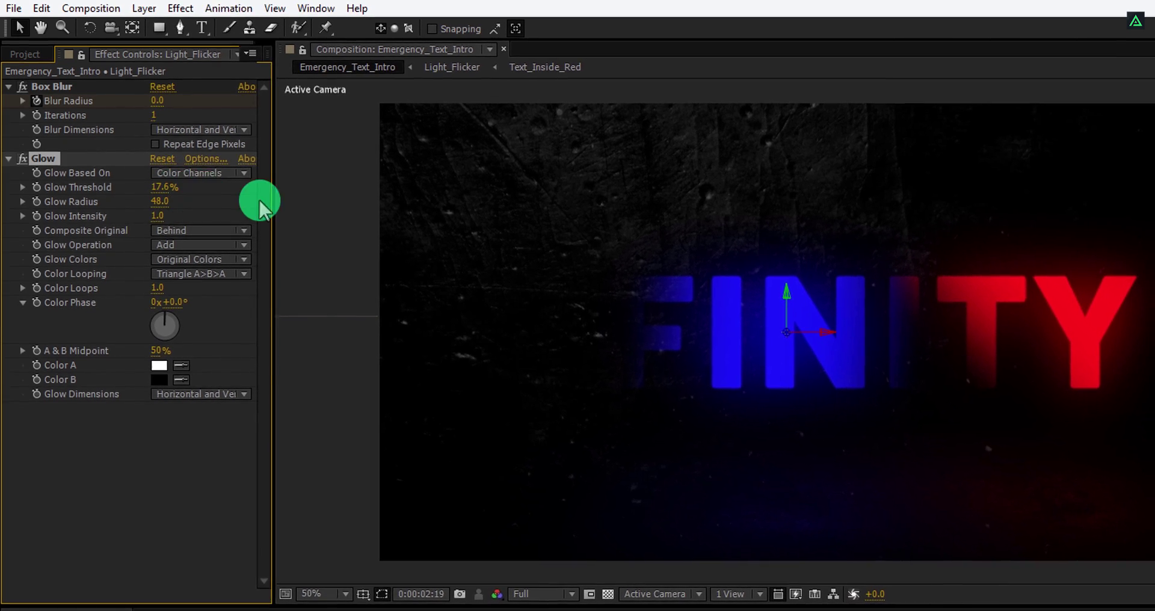
left_click_drag(858, 588, 911, 589)
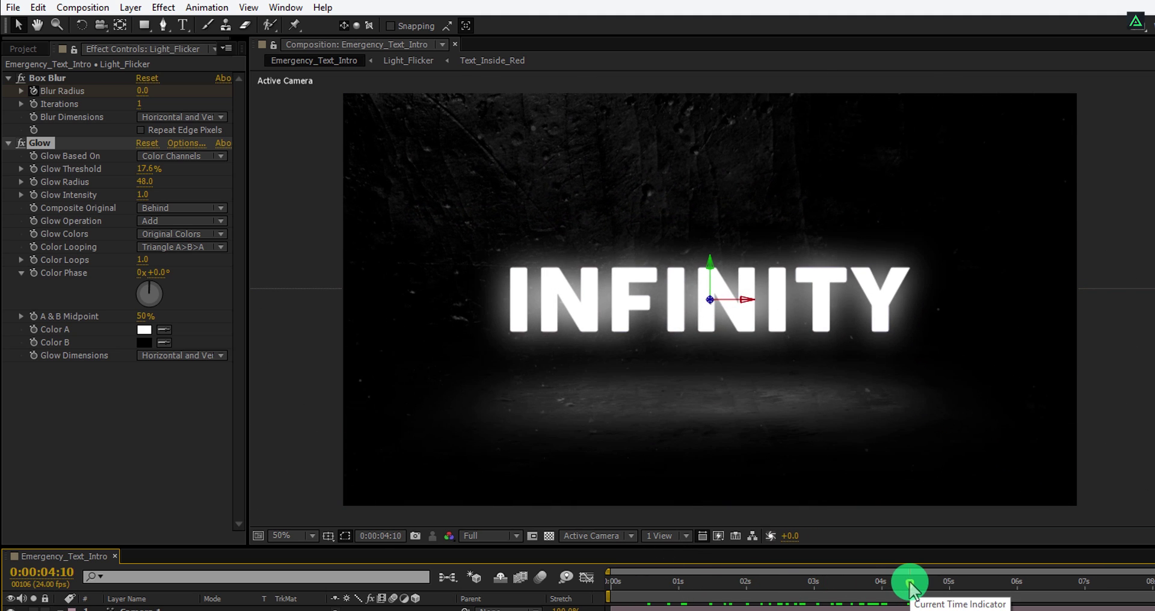
- Apply Easy Ease to Camera 1's position keyframes
left_click(734, 608)
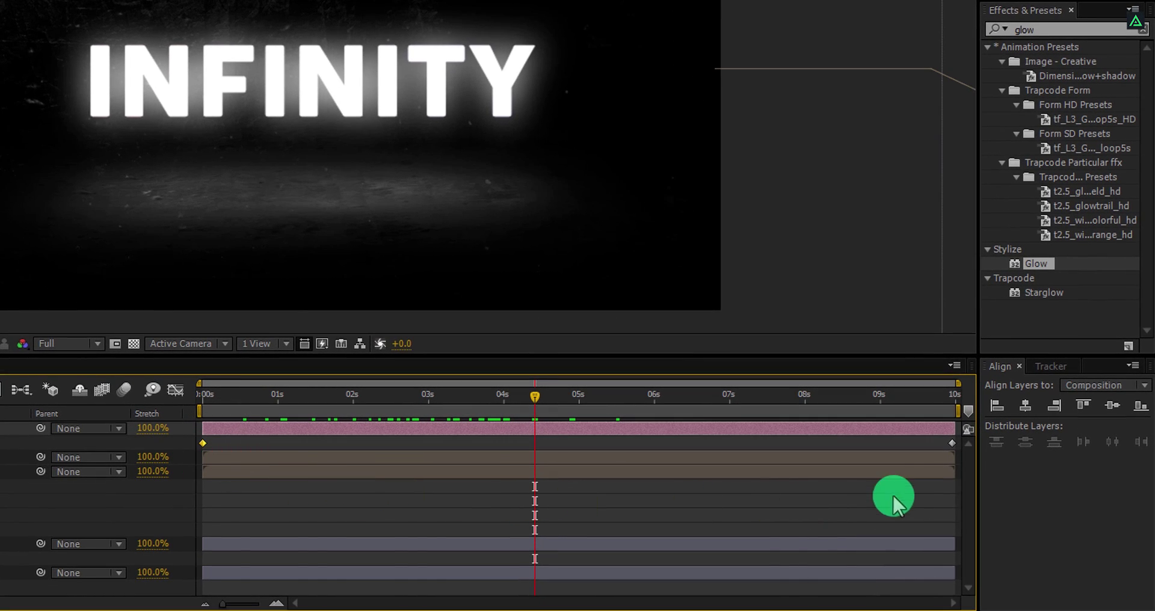
right_click(952, 442)
mouse_move(961, 434)
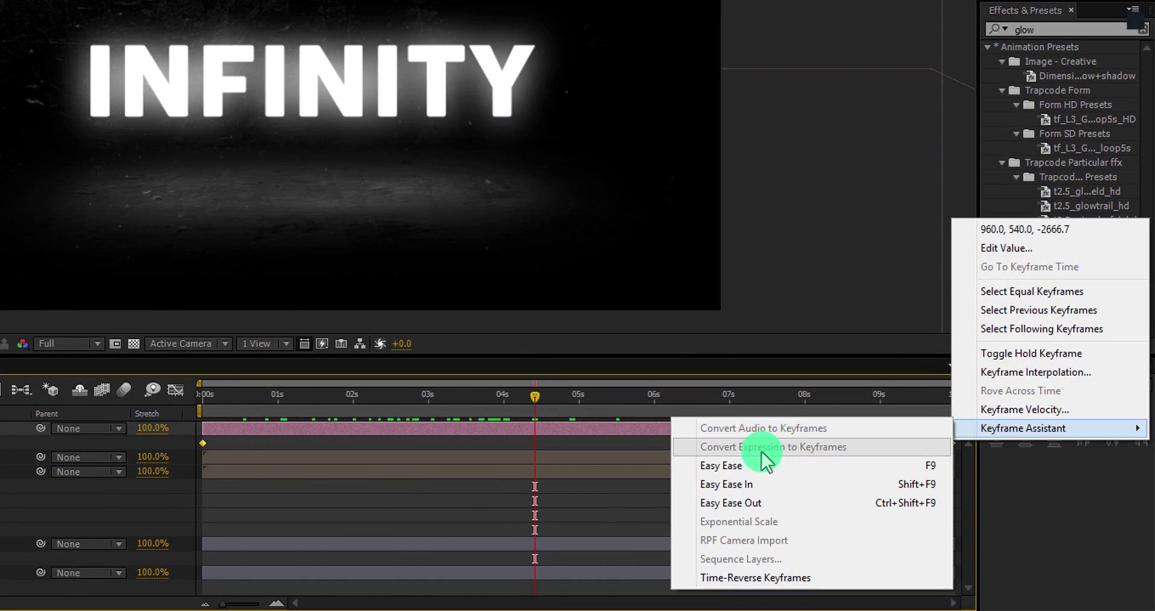
left_click(737, 465)
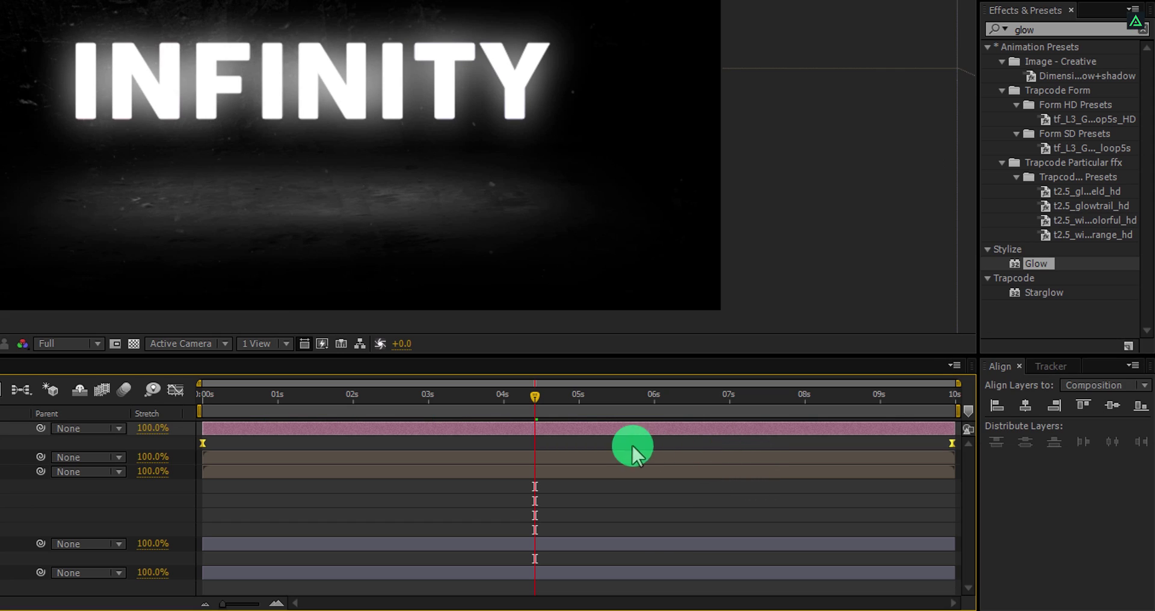
- In the Graph Editor, shape the speed curve to burst to about 1000 px/sec, then ease slowly to a stop
left_click(176, 391)
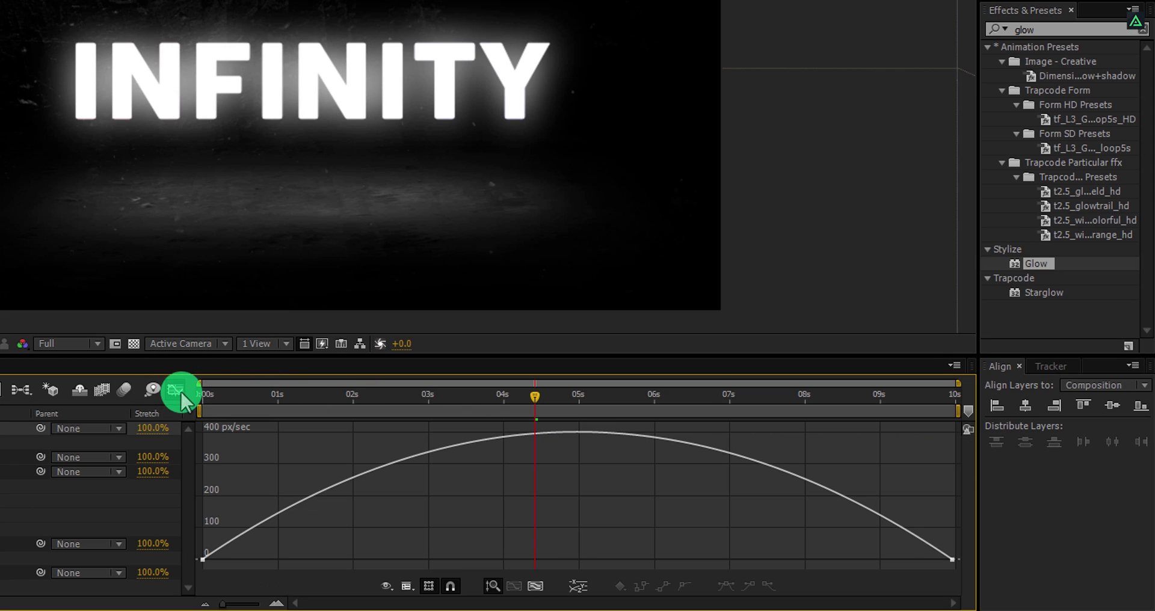
right_click(296, 447)
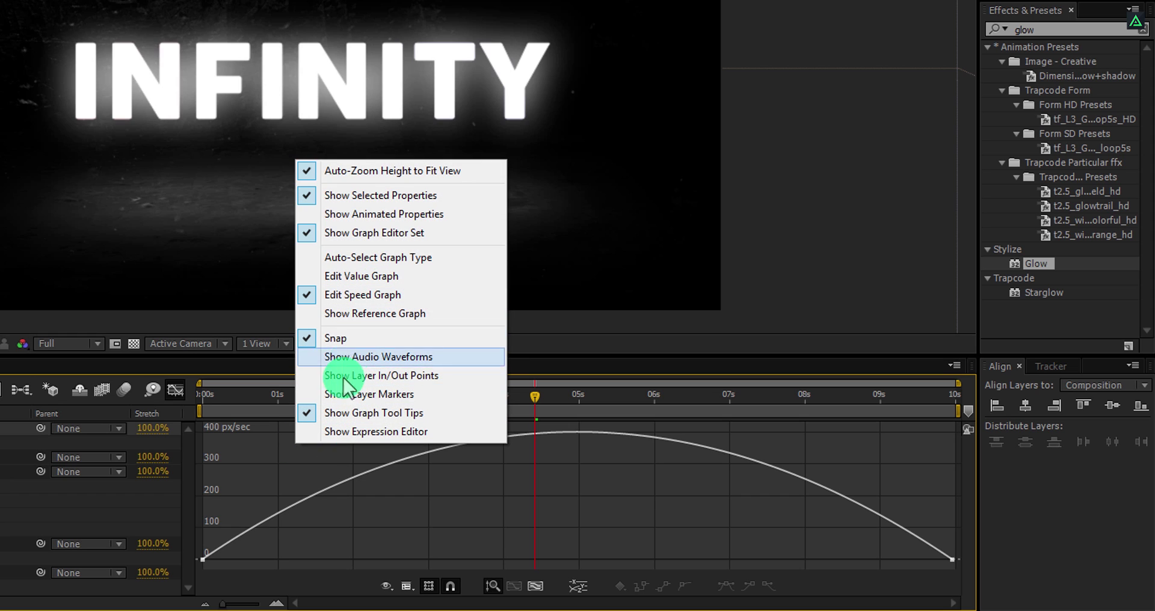
left_click_drag(278, 554, 228, 574)
left_click_drag(316, 556, 322, 556)
left_click_drag(265, 552, 212, 551)
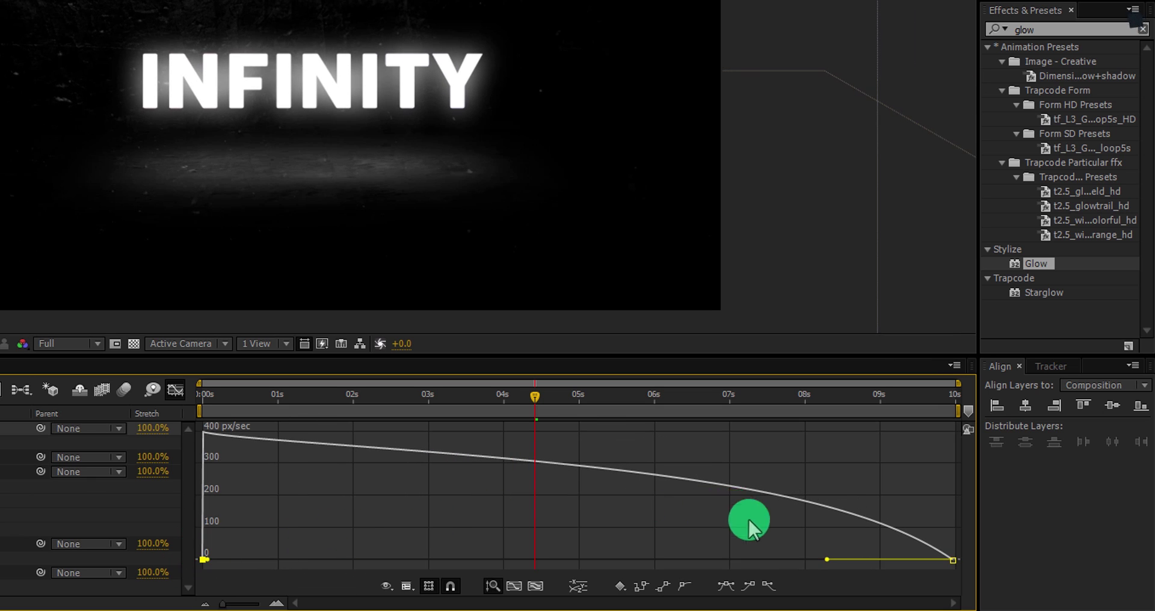
left_click_drag(819, 562, 663, 569)
left_click_drag(215, 397, 639, 411)
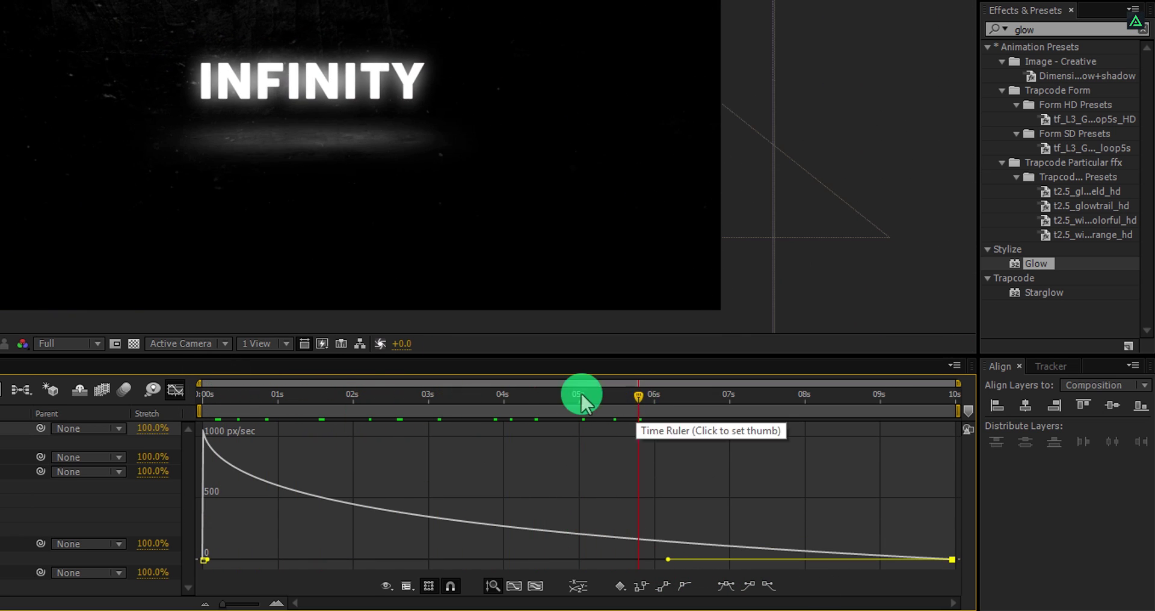
- Turn off the Graph Editor so the timeline shows layer bars again
left_click(174, 391)
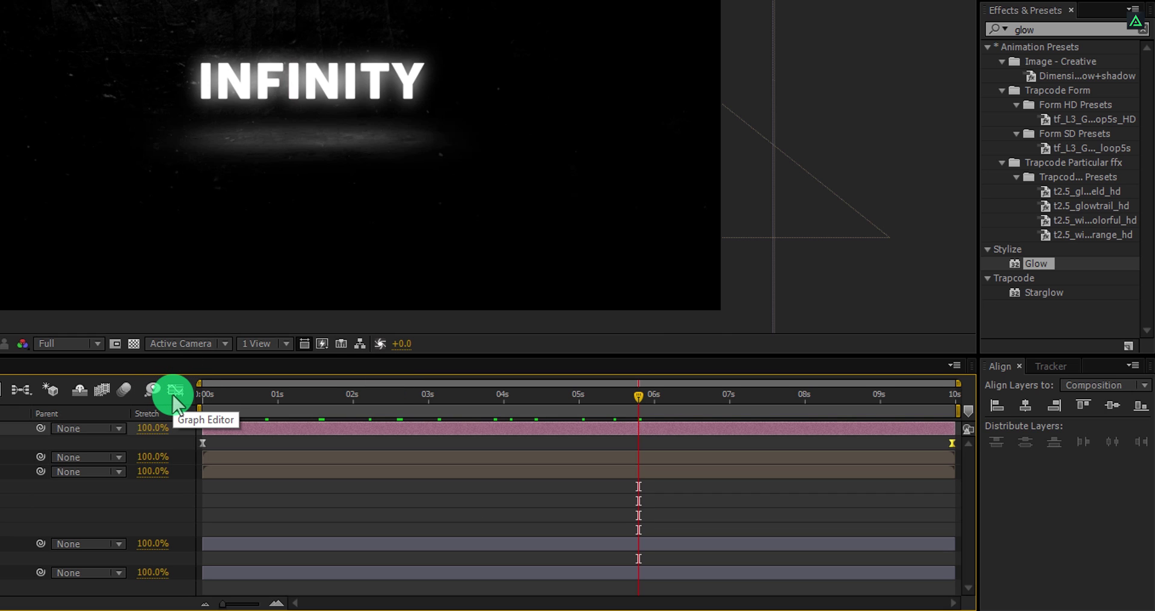